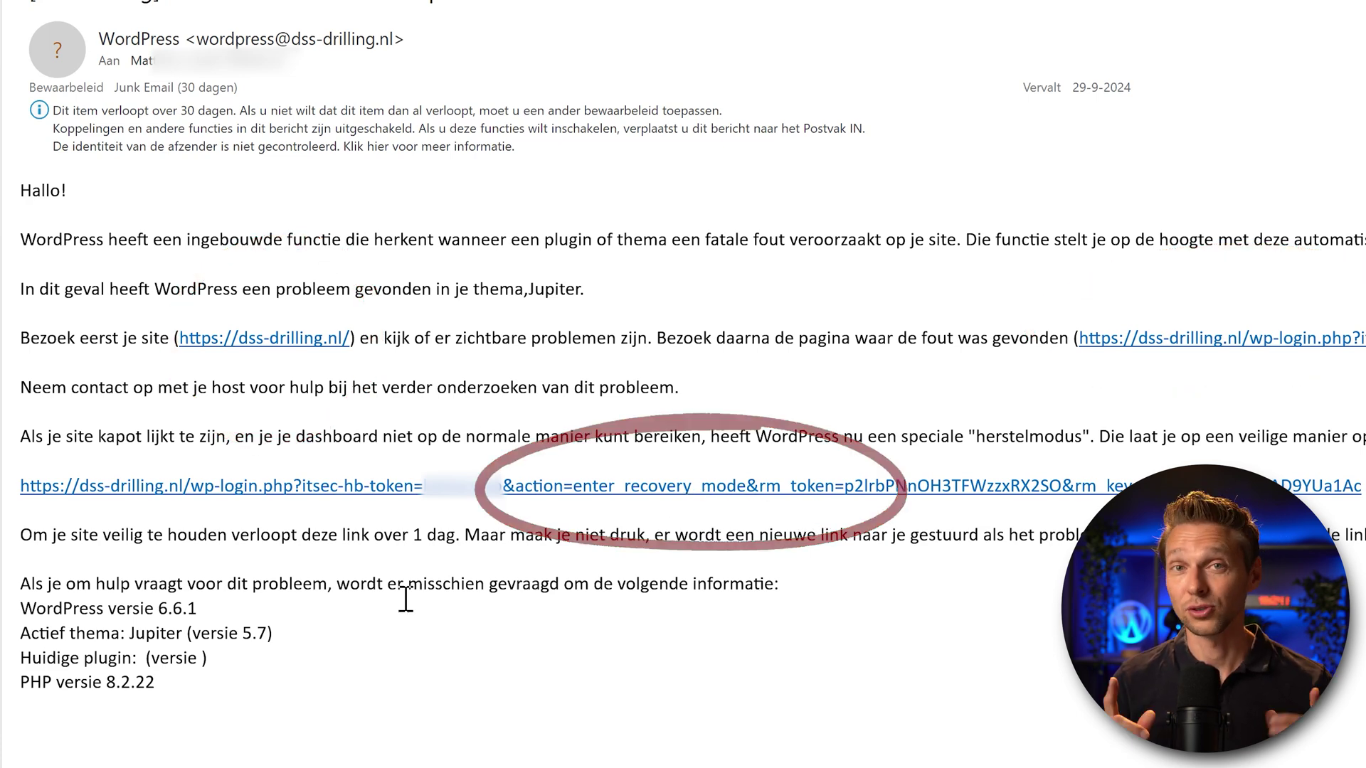
Enter the recovery-mode dashboard and read the deprecated wp_title() and Buzz SEO title warnings
click(348, 491)
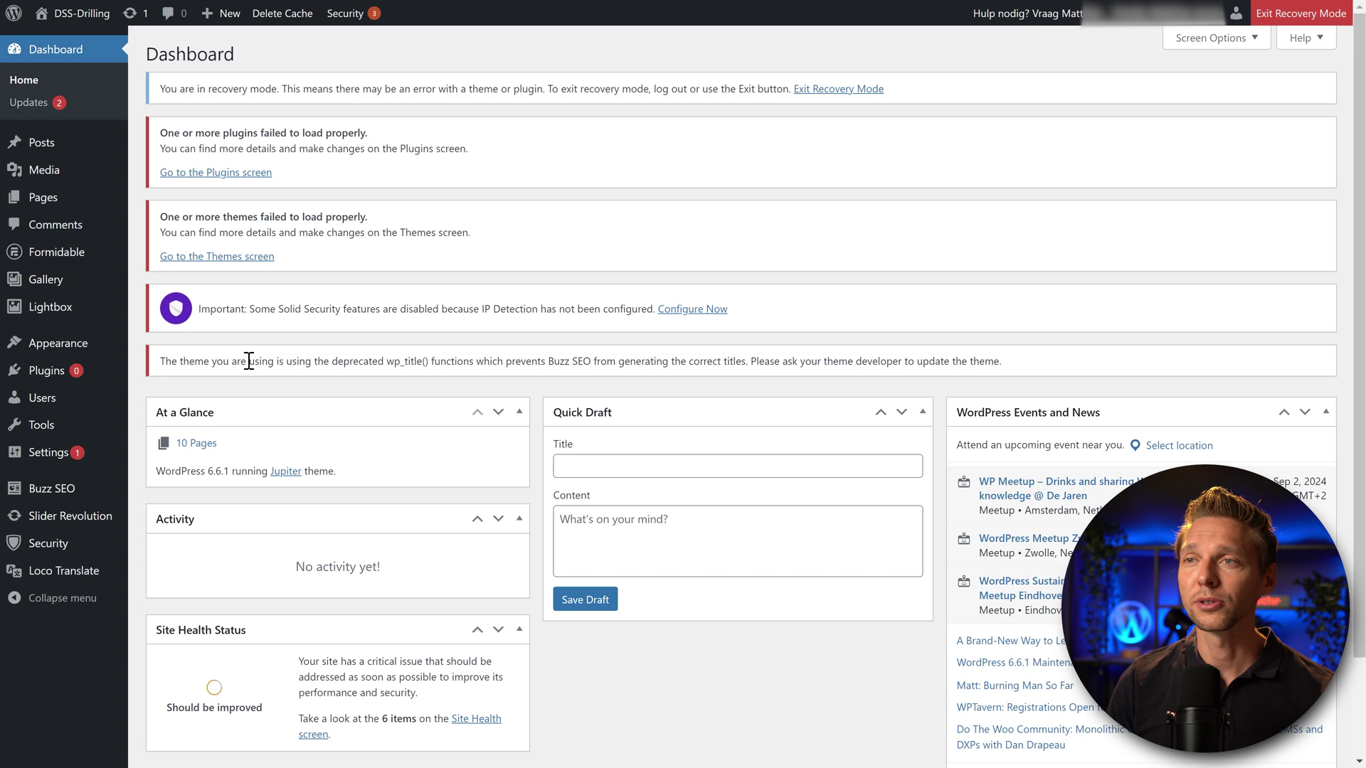
drag(253, 361, 637, 359)
click(637, 359)
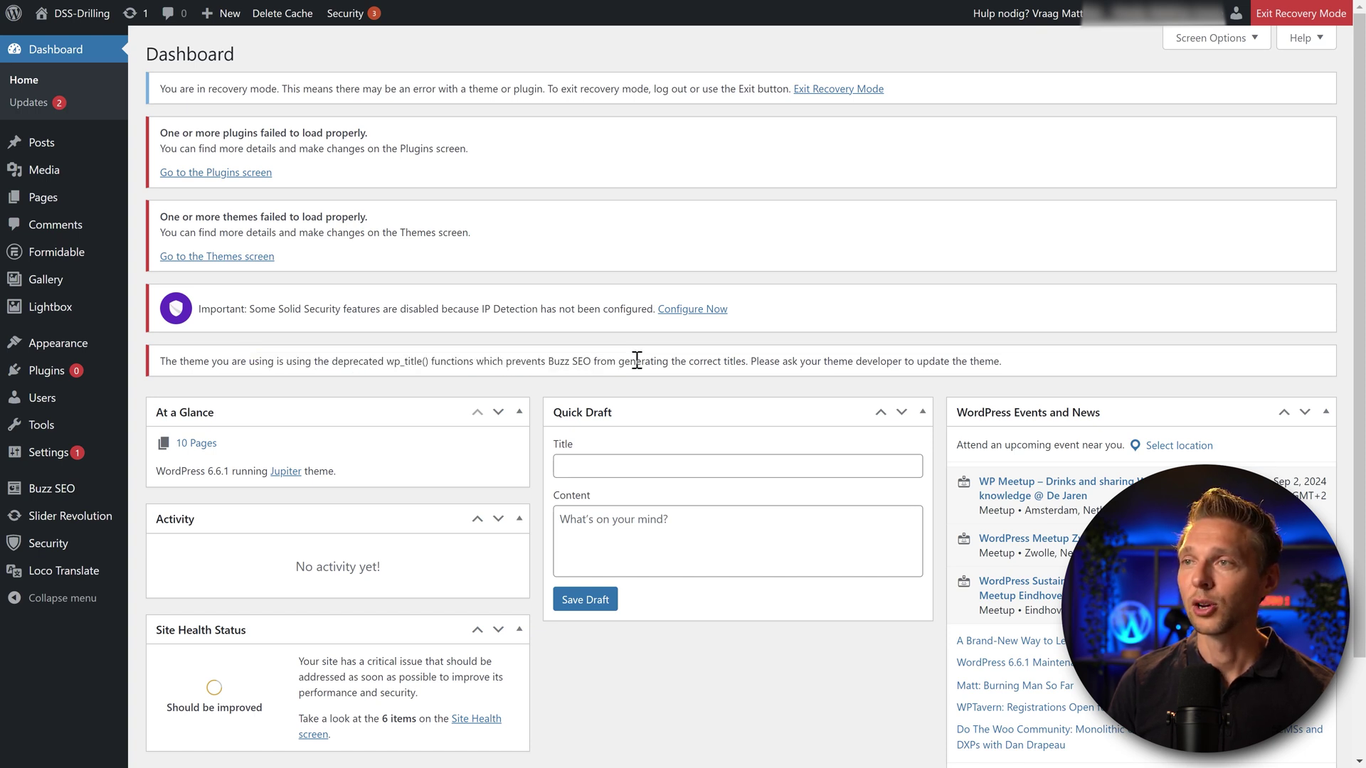
drag(548, 361, 998, 357)
click(998, 356)
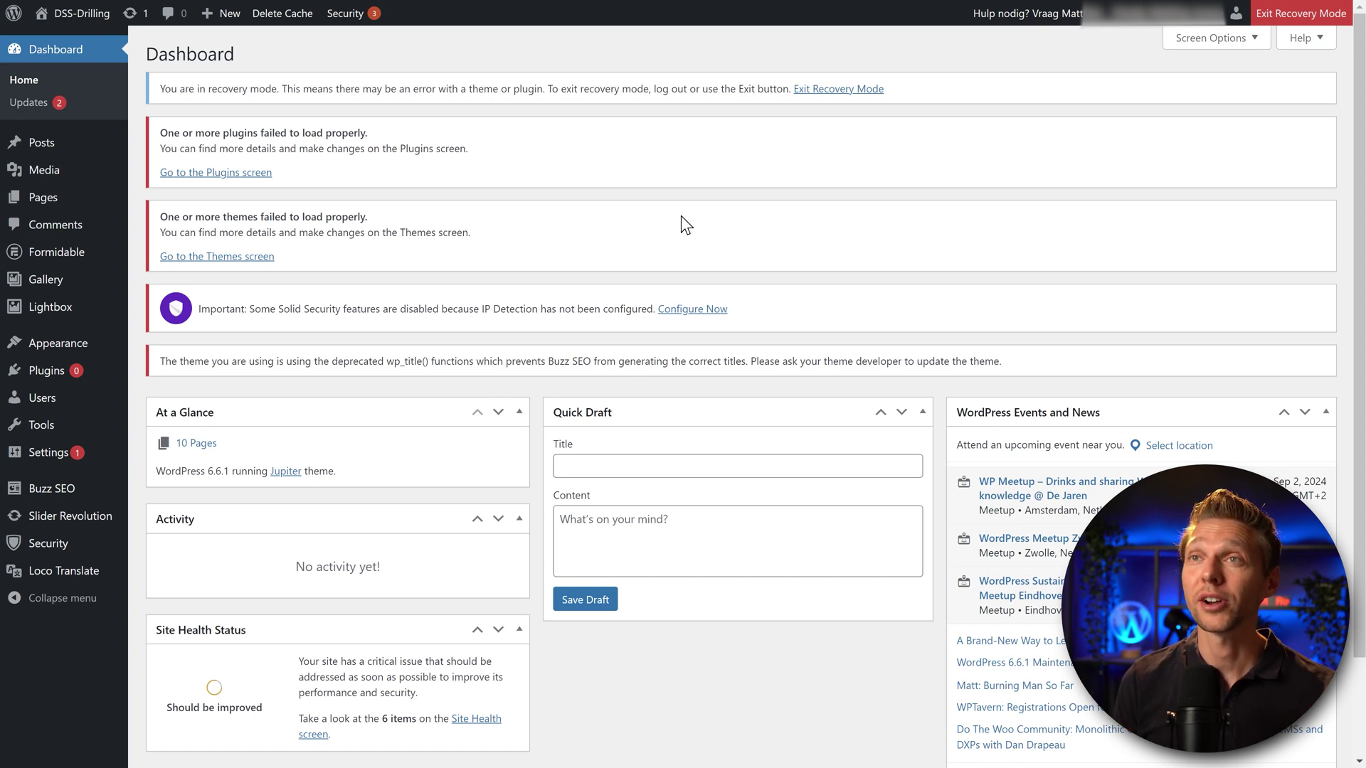
Check the Updates page for up-to-date plugins and themes and the new translations notice
click(137, 21)
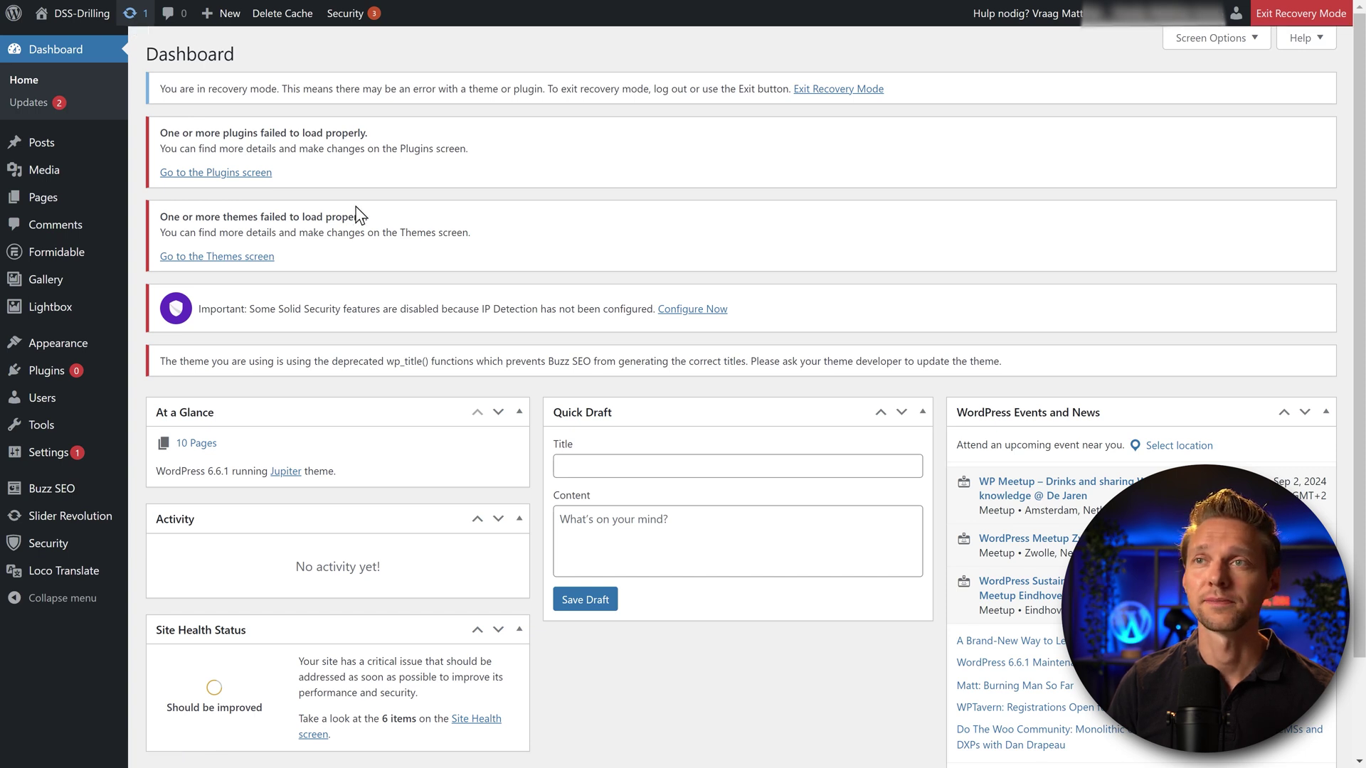
scroll(466, 225, down, 4)
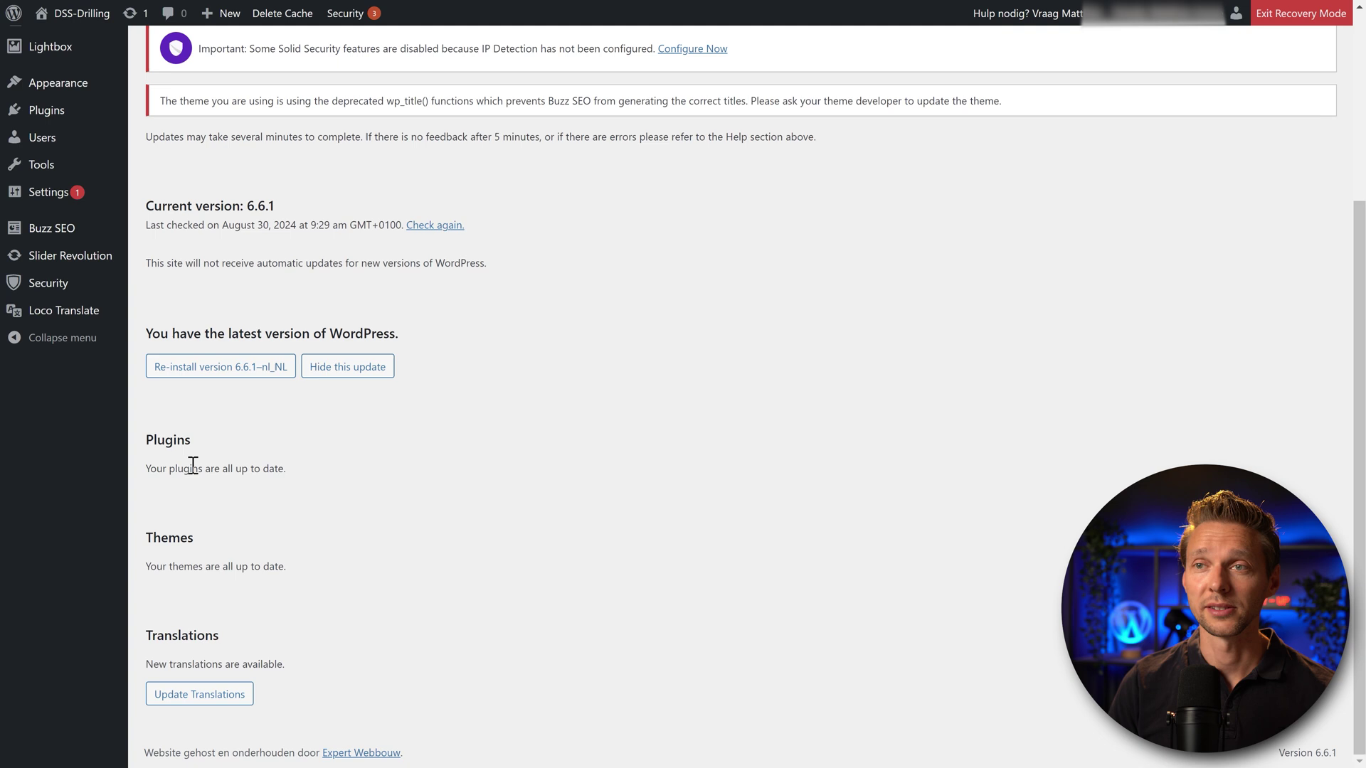
drag(154, 441, 330, 488)
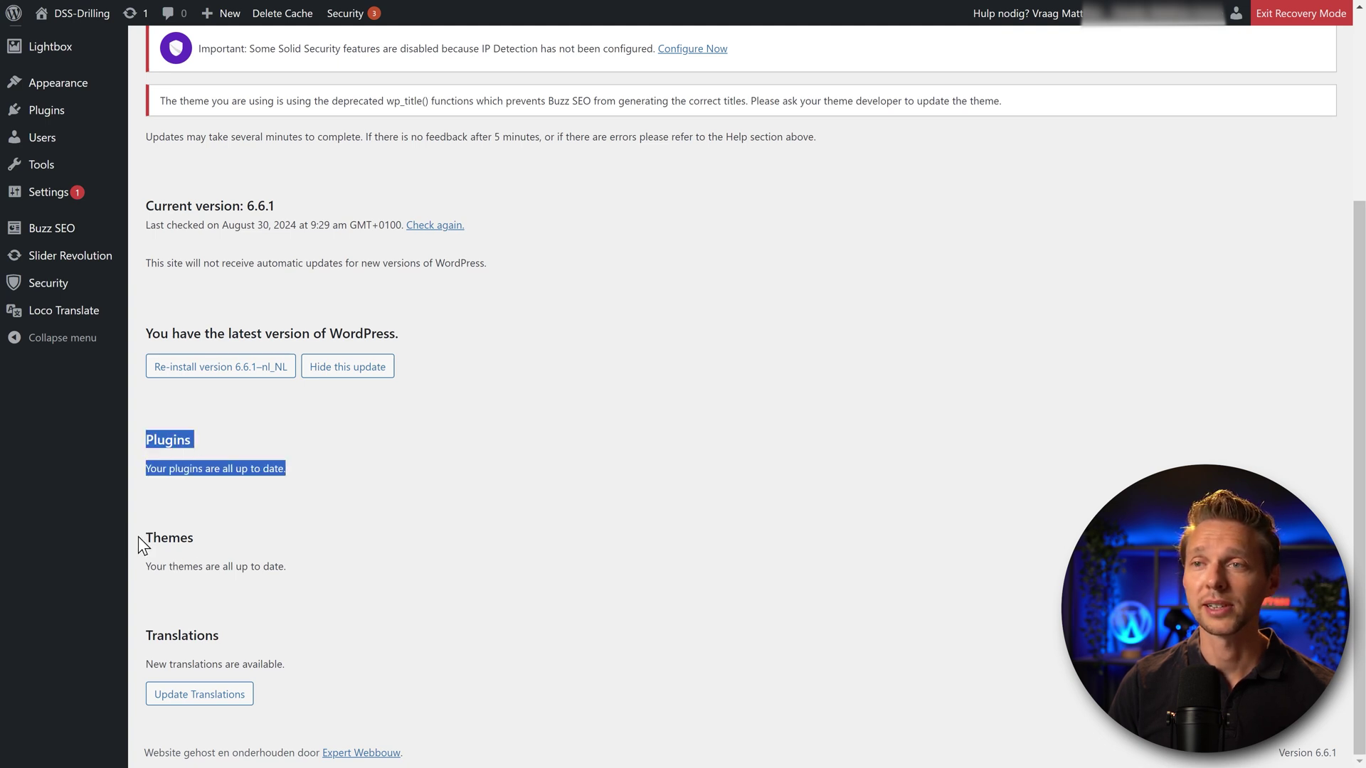
drag(142, 535, 308, 576)
click(309, 577)
drag(152, 632, 250, 651)
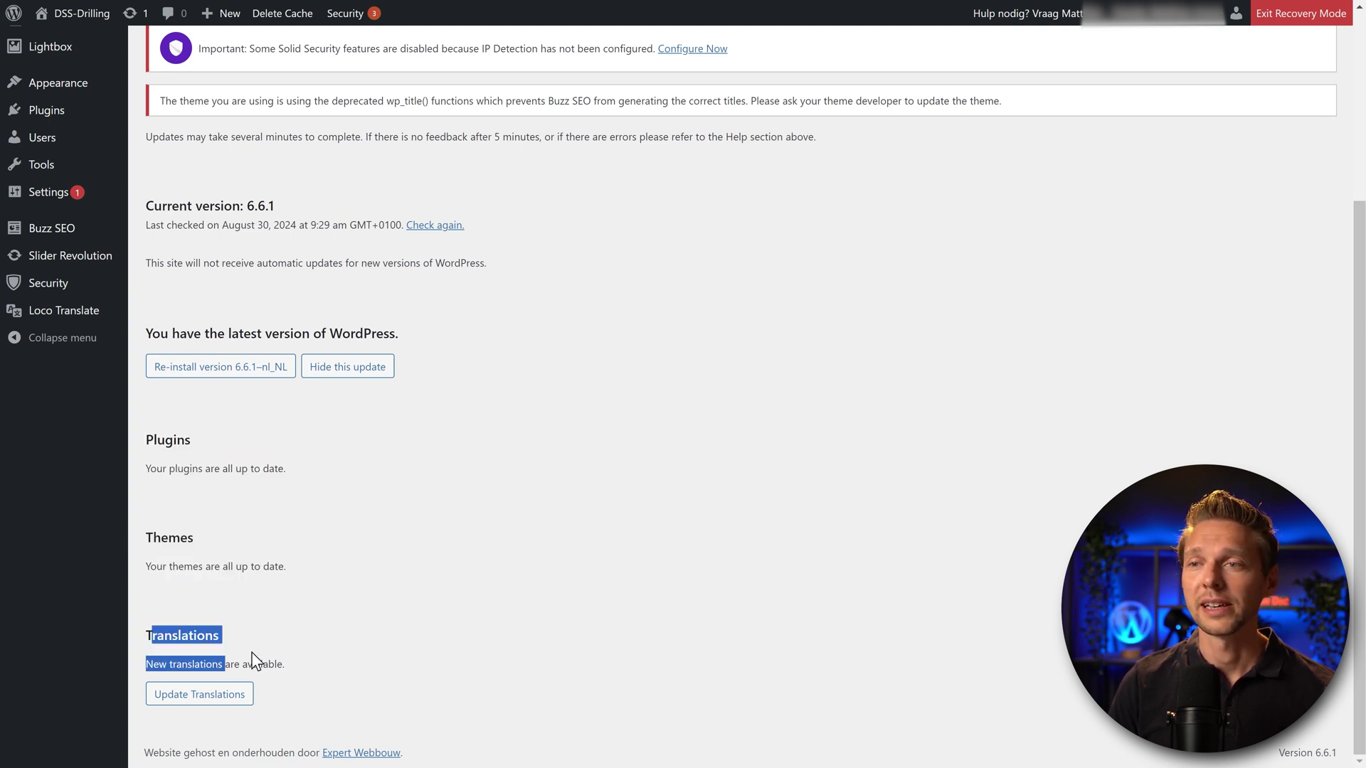
click(309, 668)
click(215, 703)
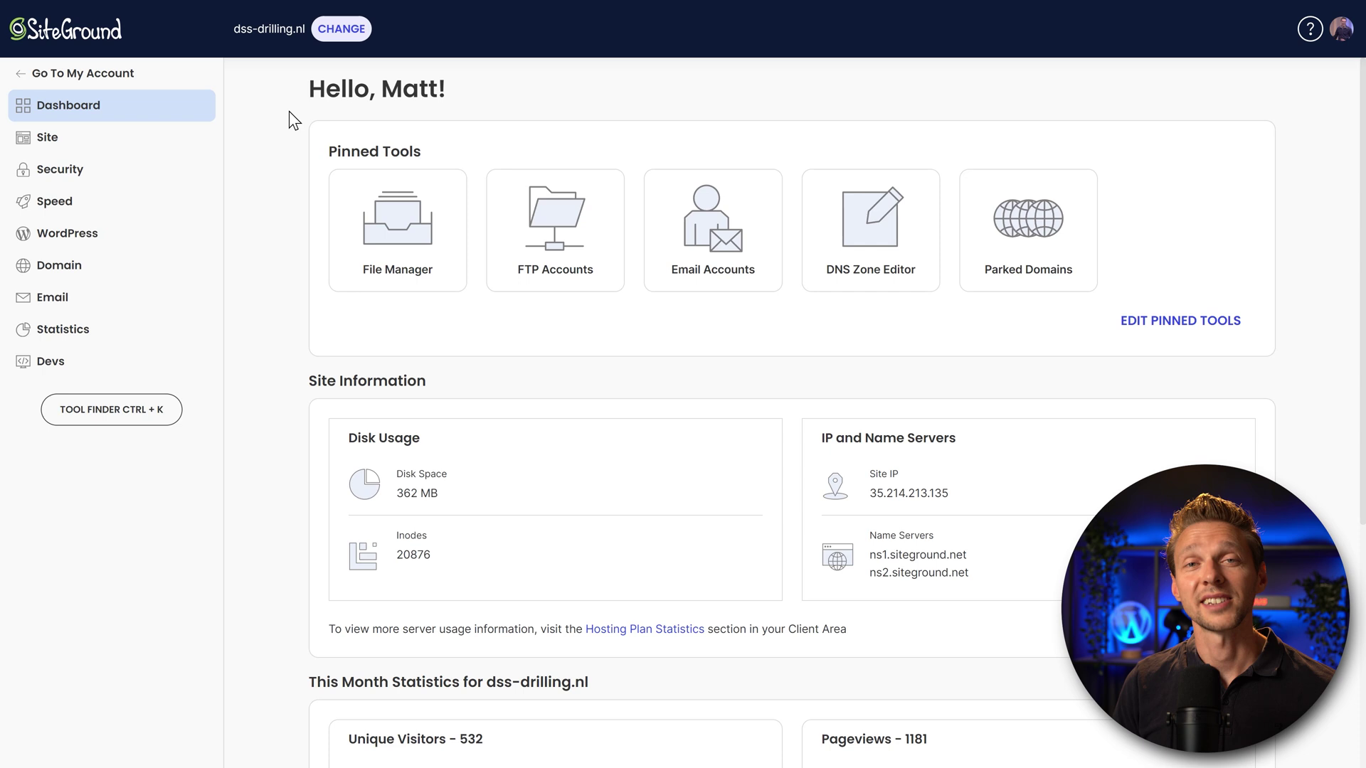
Open Security > Backups and scroll through the daily system backups list
click(75, 170)
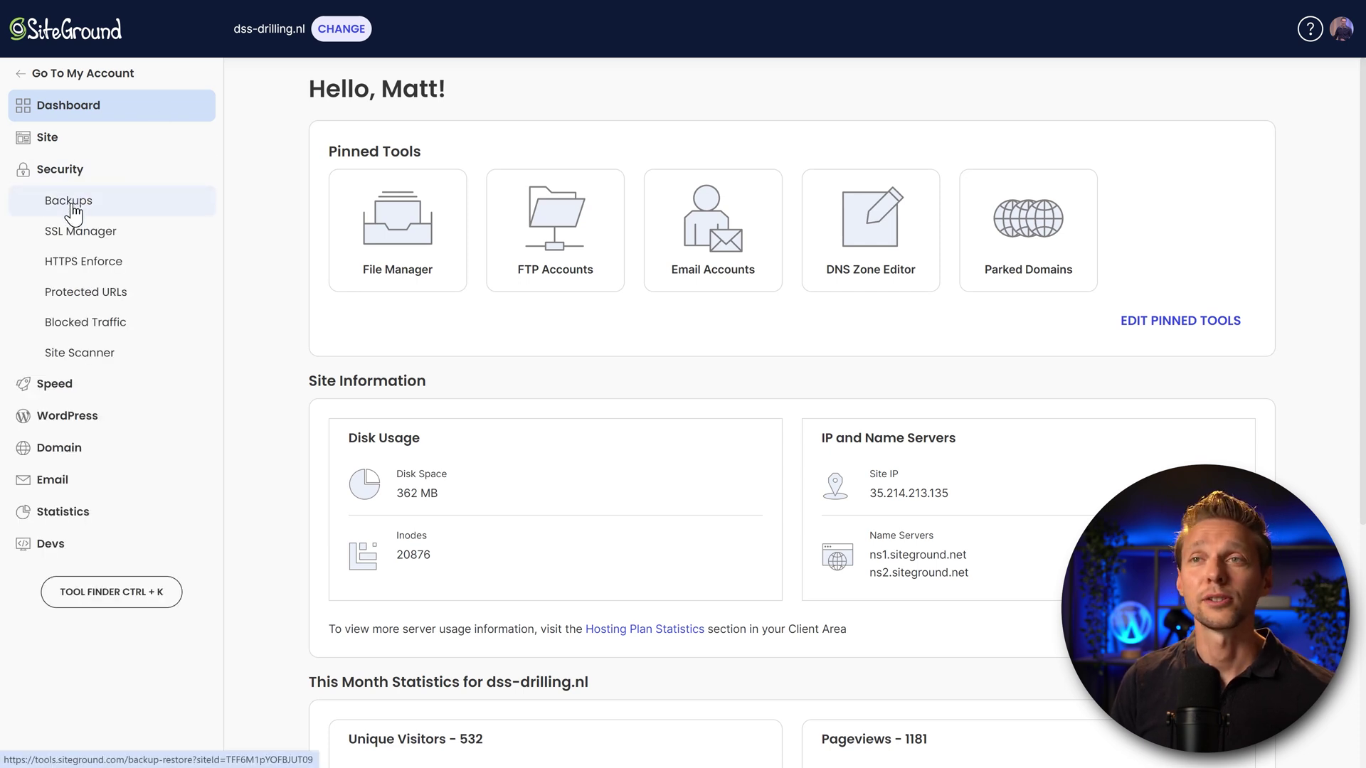
click(73, 206)
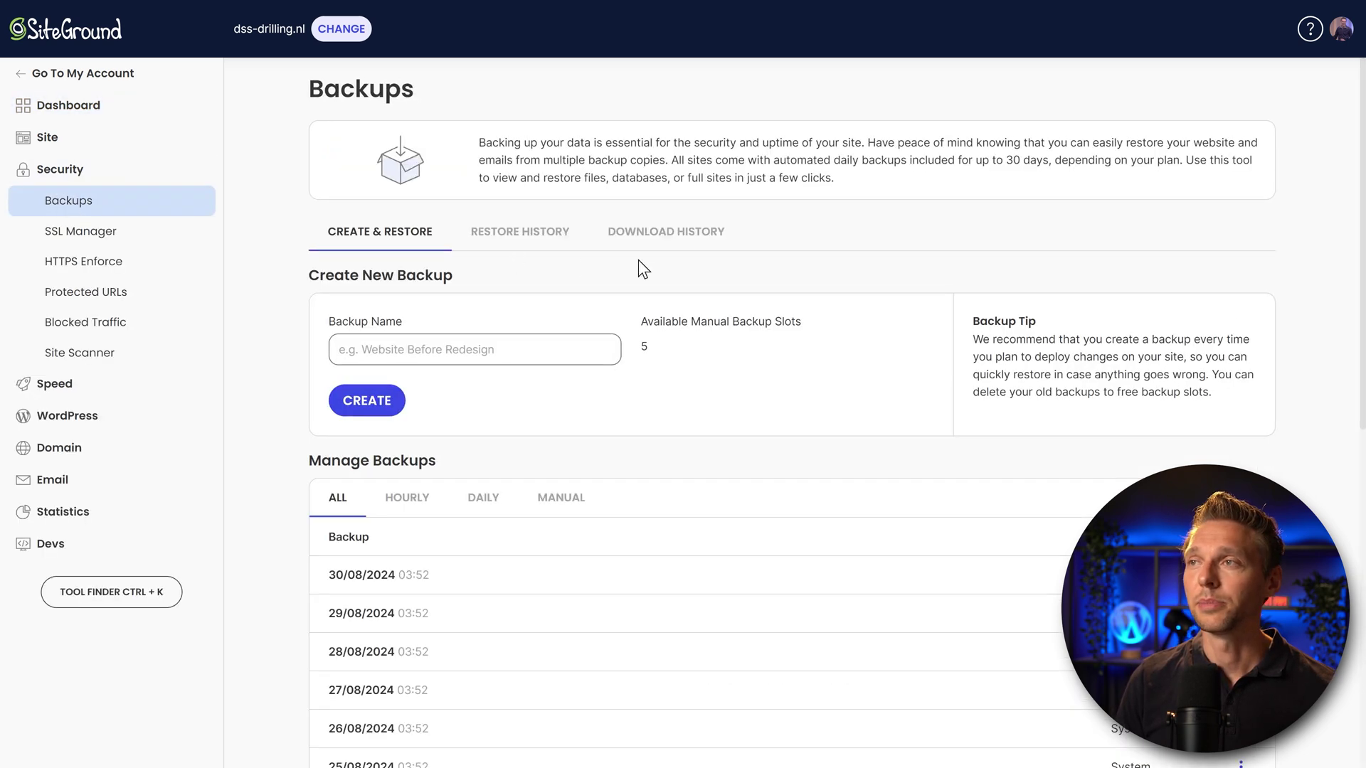
scroll(812, 254, down, 2)
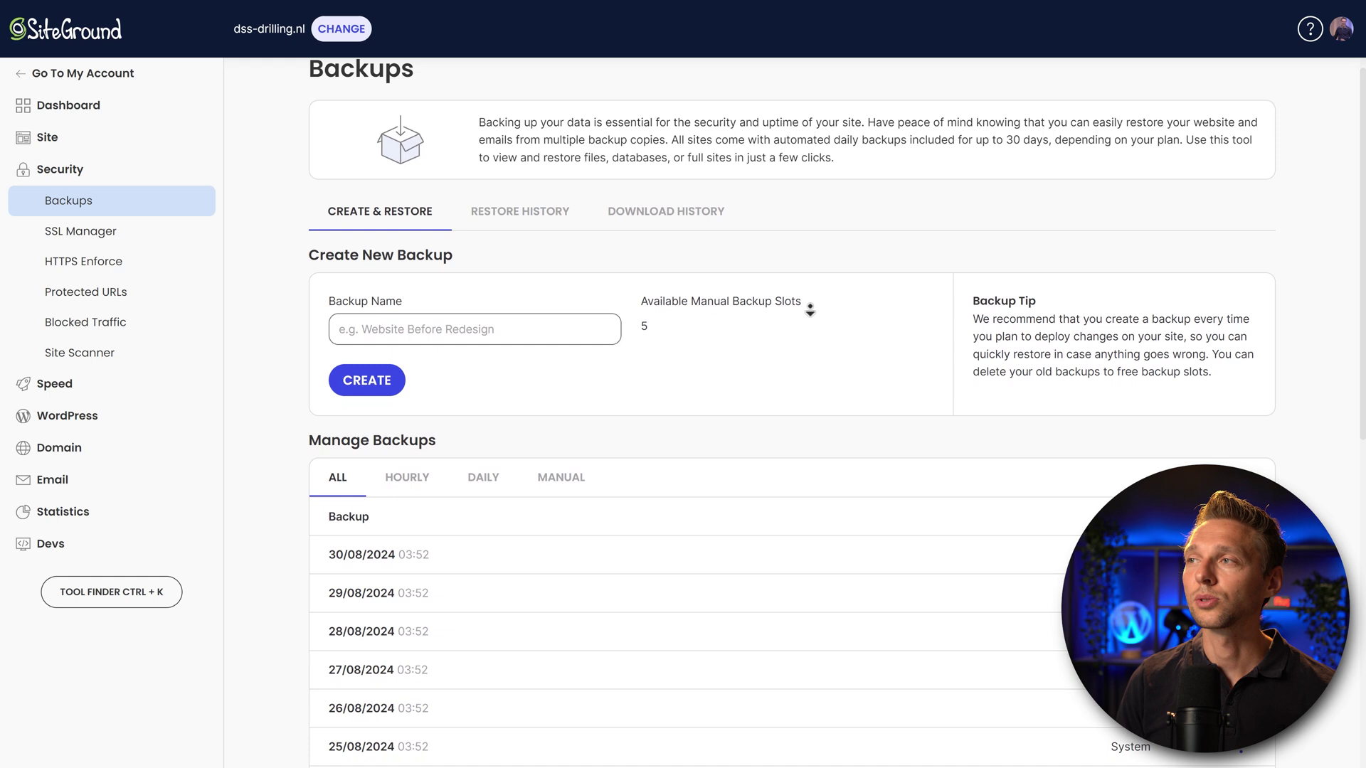
scroll(809, 310, down, 4)
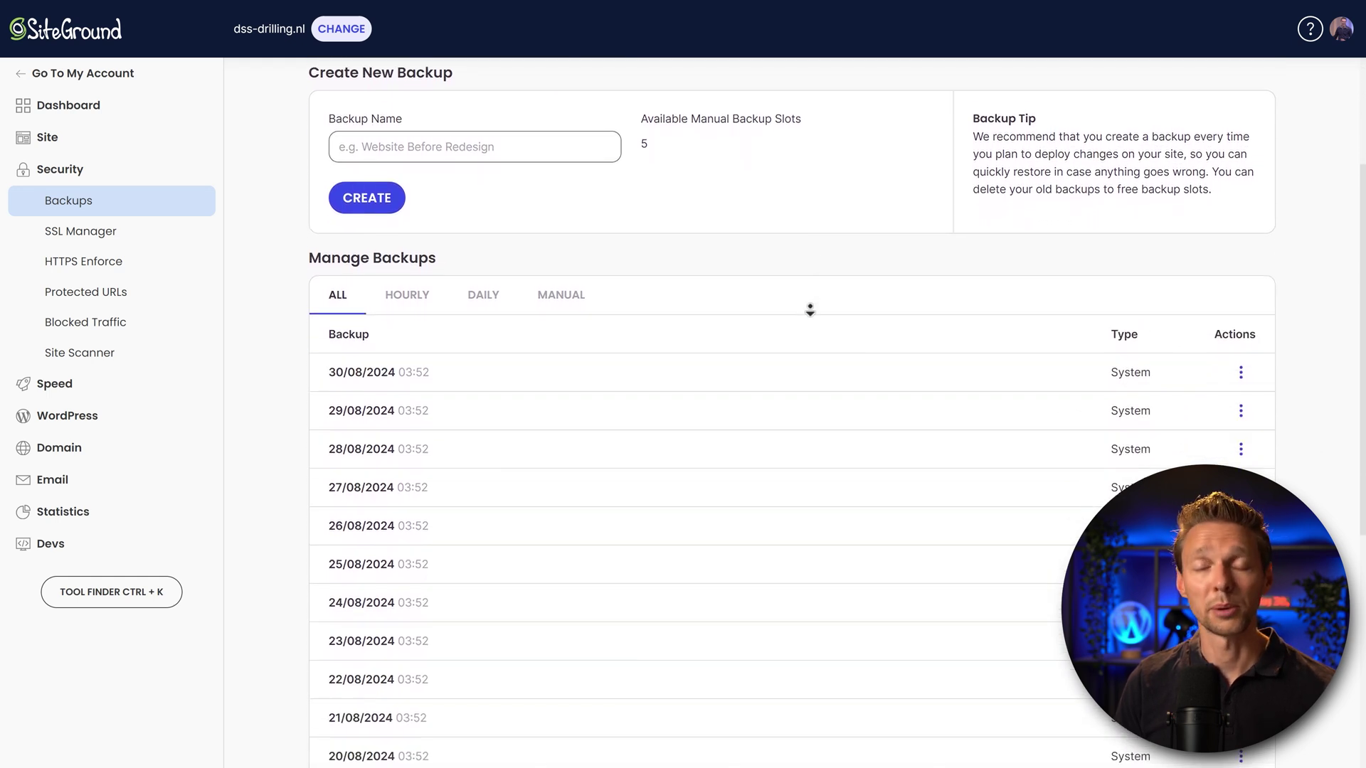
scroll(809, 310, down, 2)
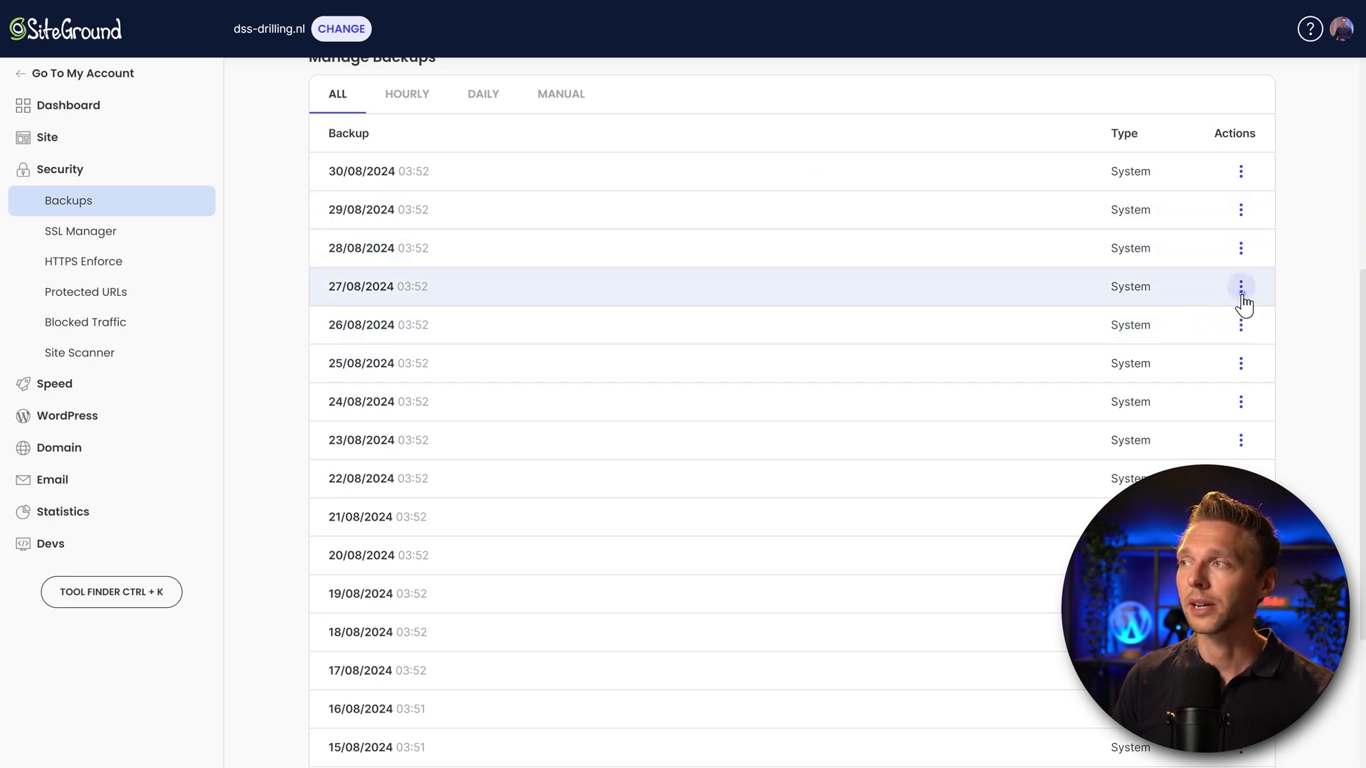
Open the 27/08/2024 backup's restore options, then close them without restoring
click(1241, 288)
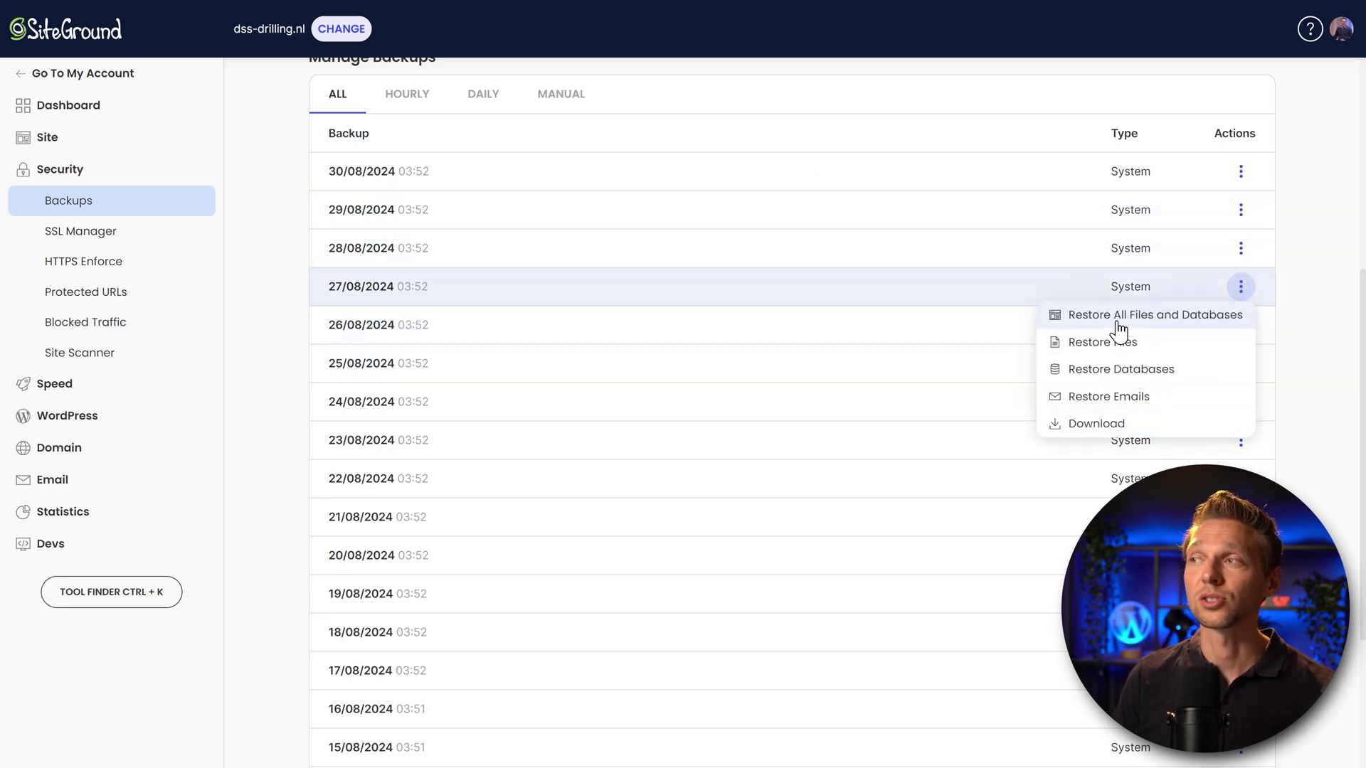
click(1306, 286)
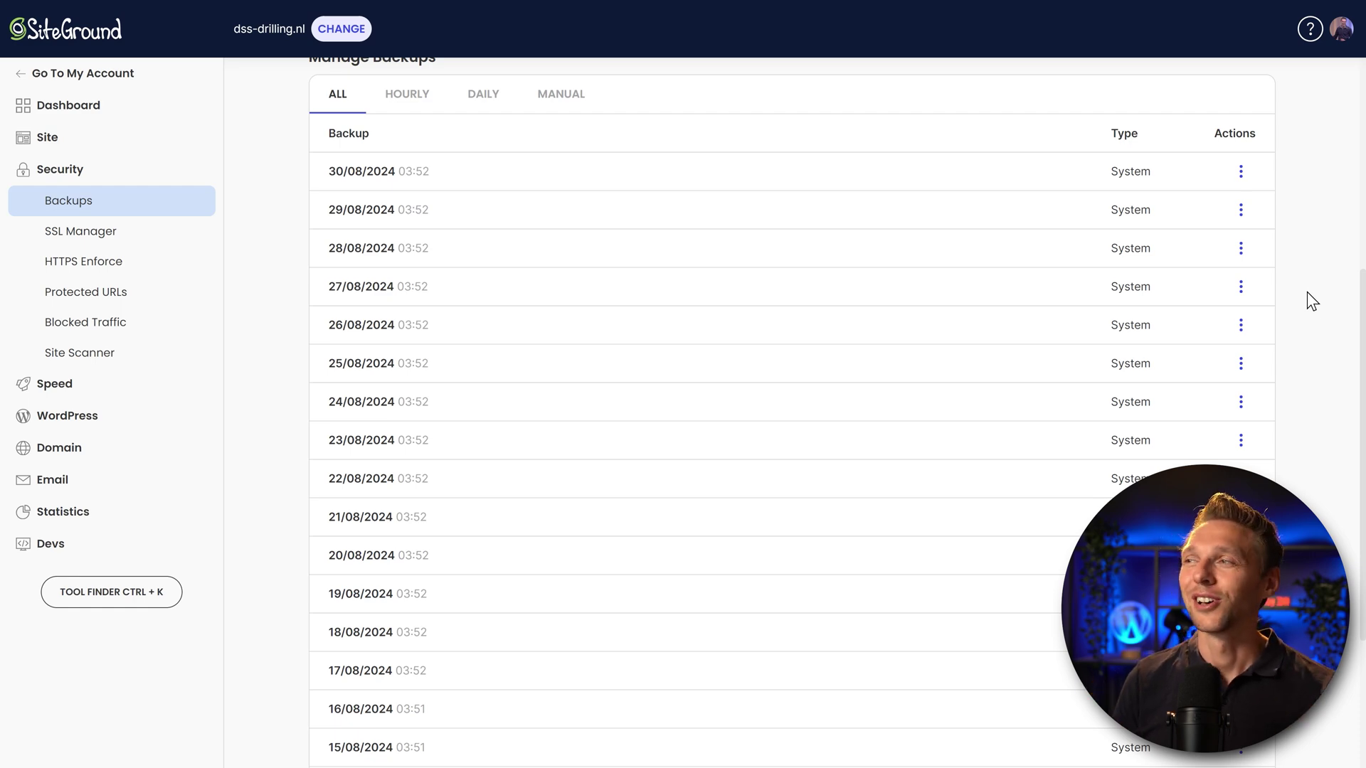
middle_click(1304, 295)
scroll(1304, 295, up, 3)
middle_click(1305, 241)
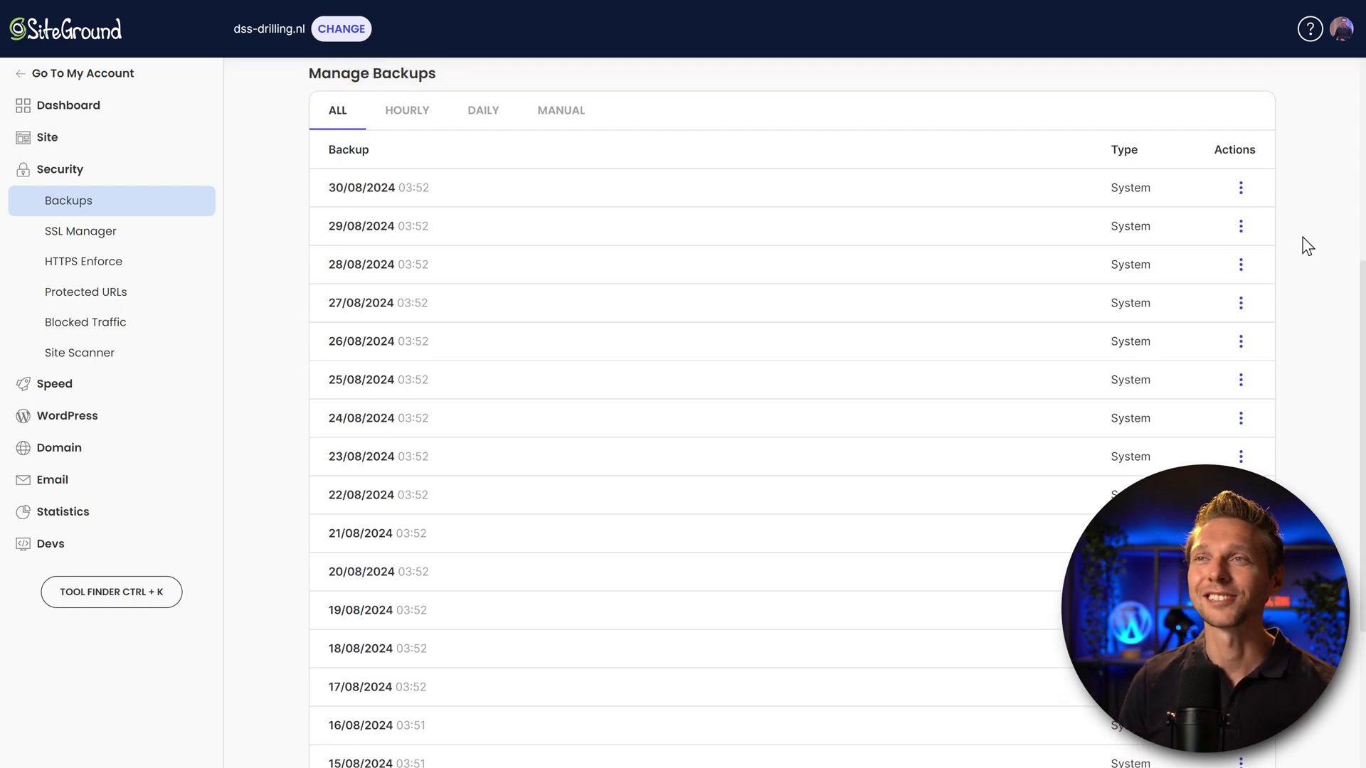
scroll(732, 234, up, 2)
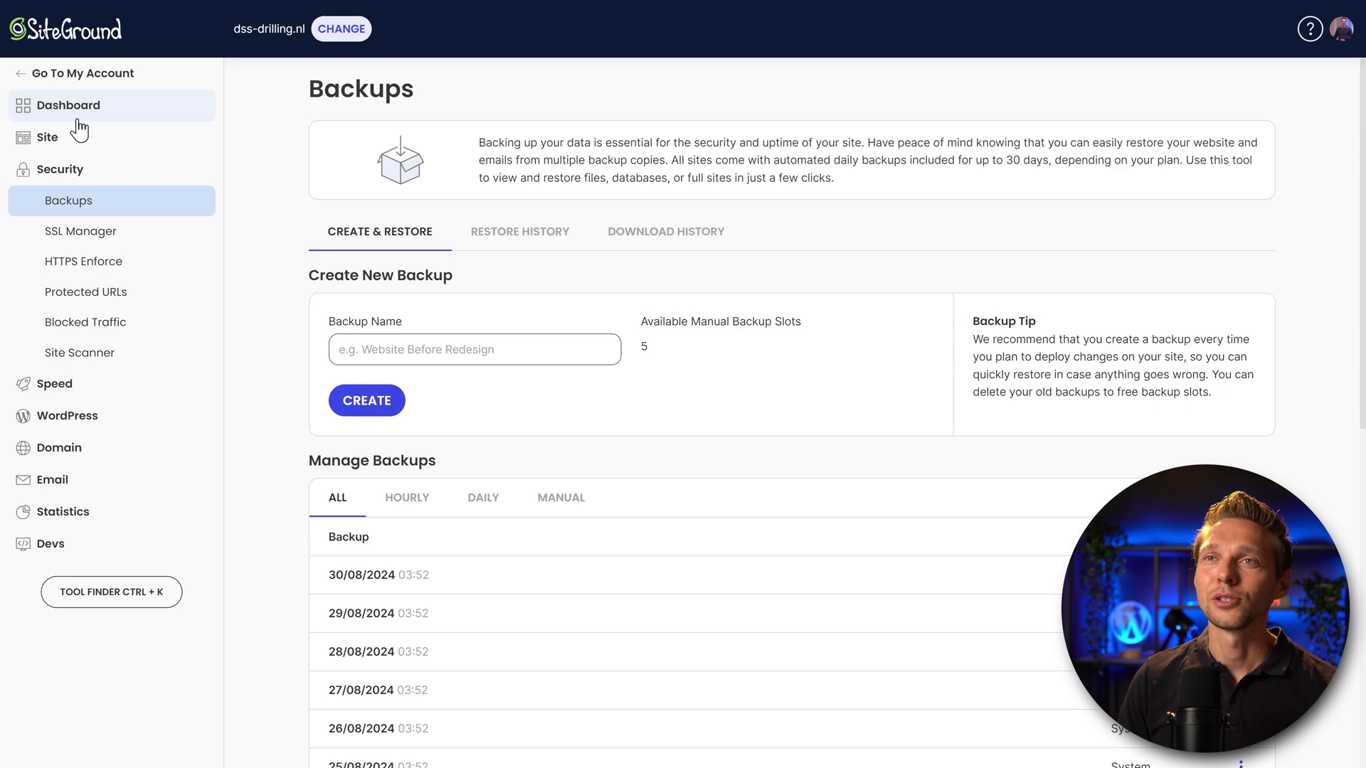
Open the File Manager from the Site Tools dashboard and look at the php_errorlog file
click(70, 107)
click(117, 171)
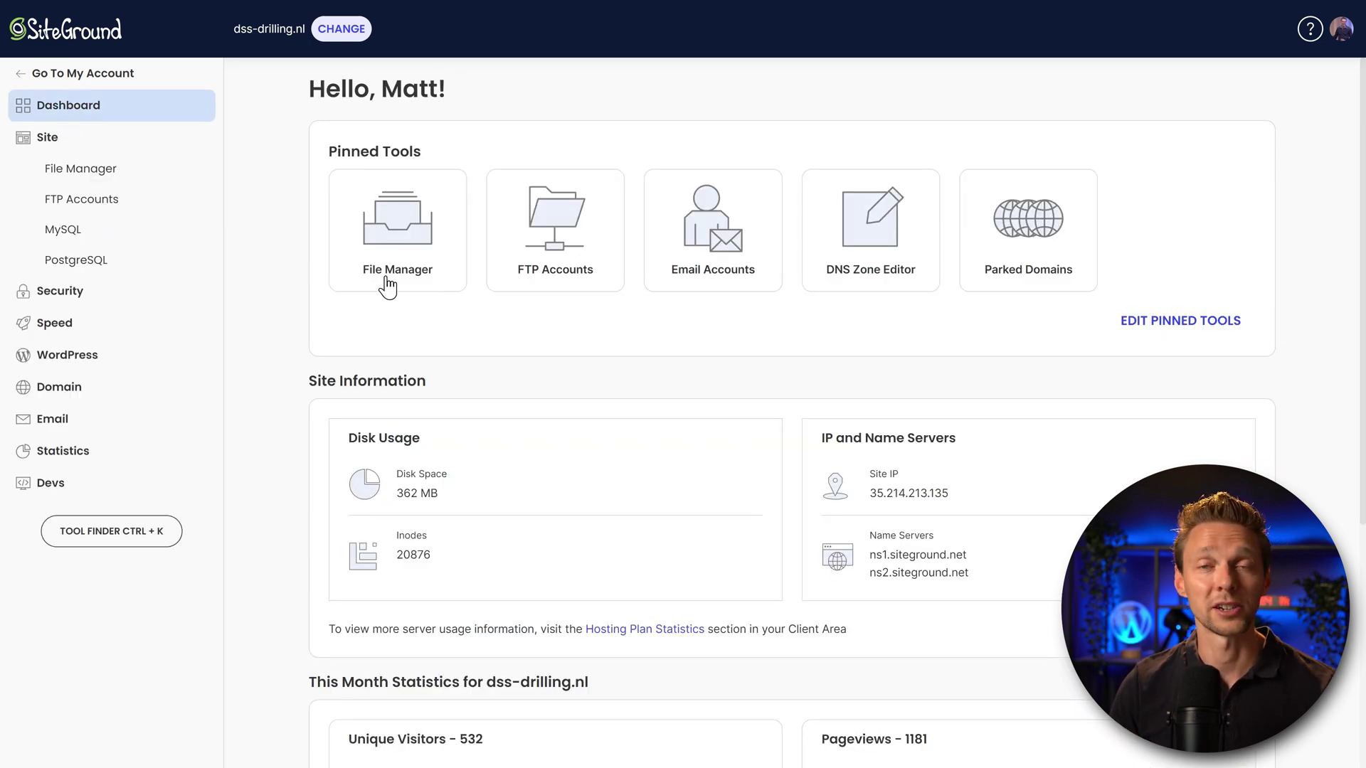
click(394, 240)
scroll(394, 240, down, 1)
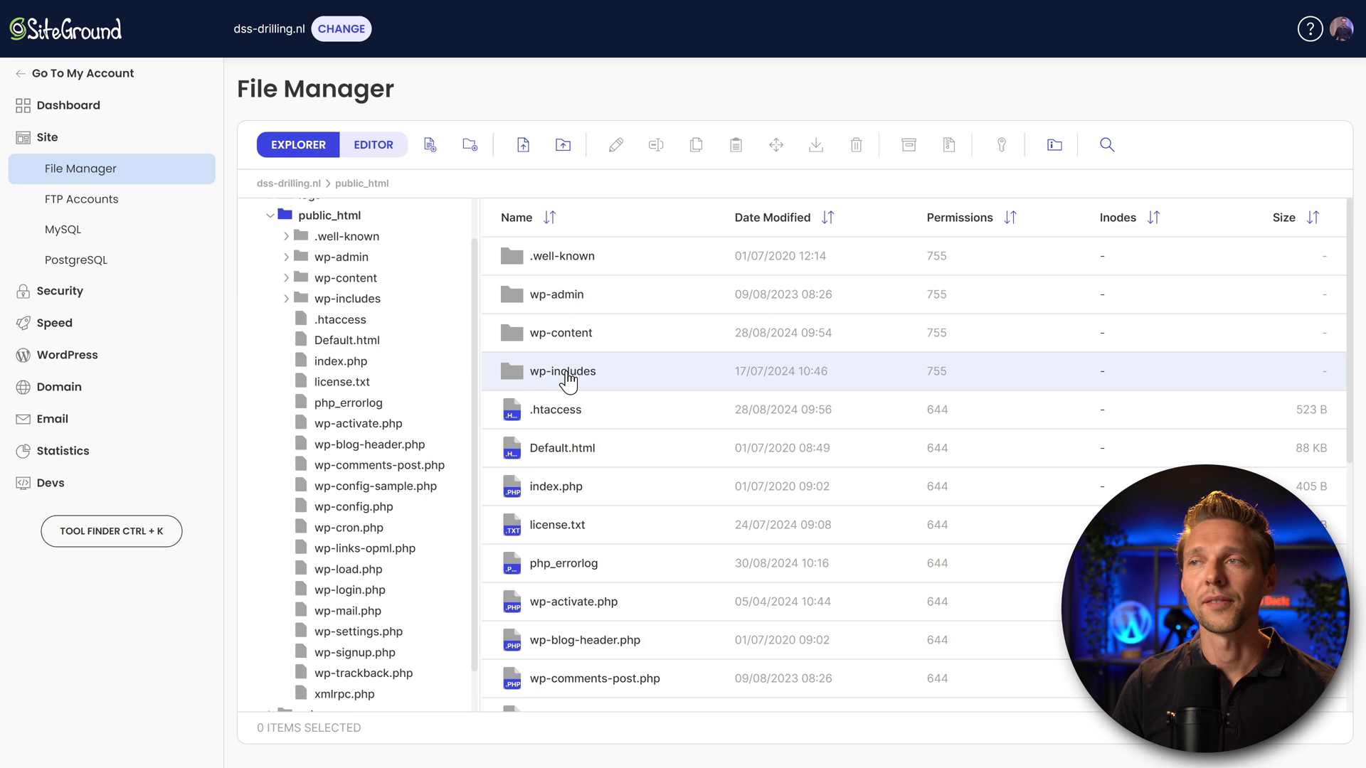
click(706, 559)
scroll(708, 611, down, 4)
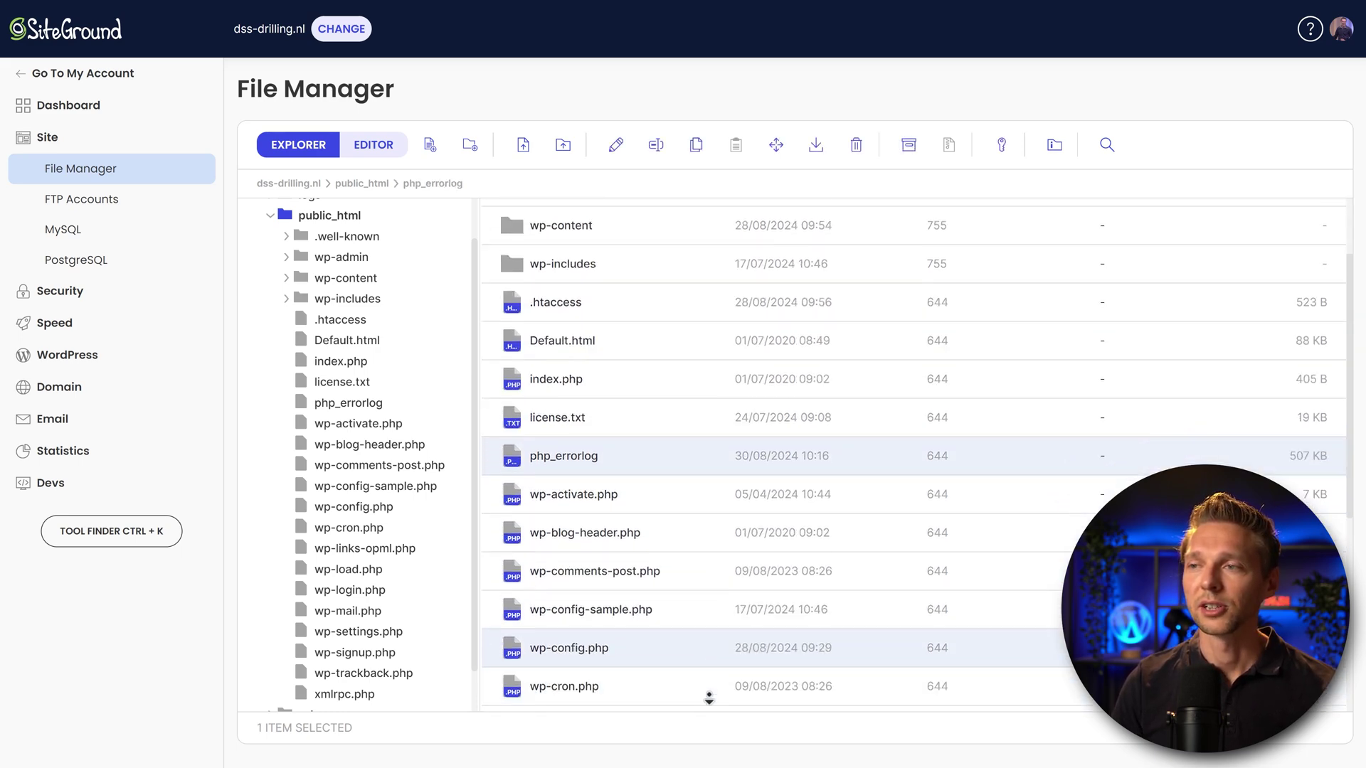
scroll(702, 455, up, 4)
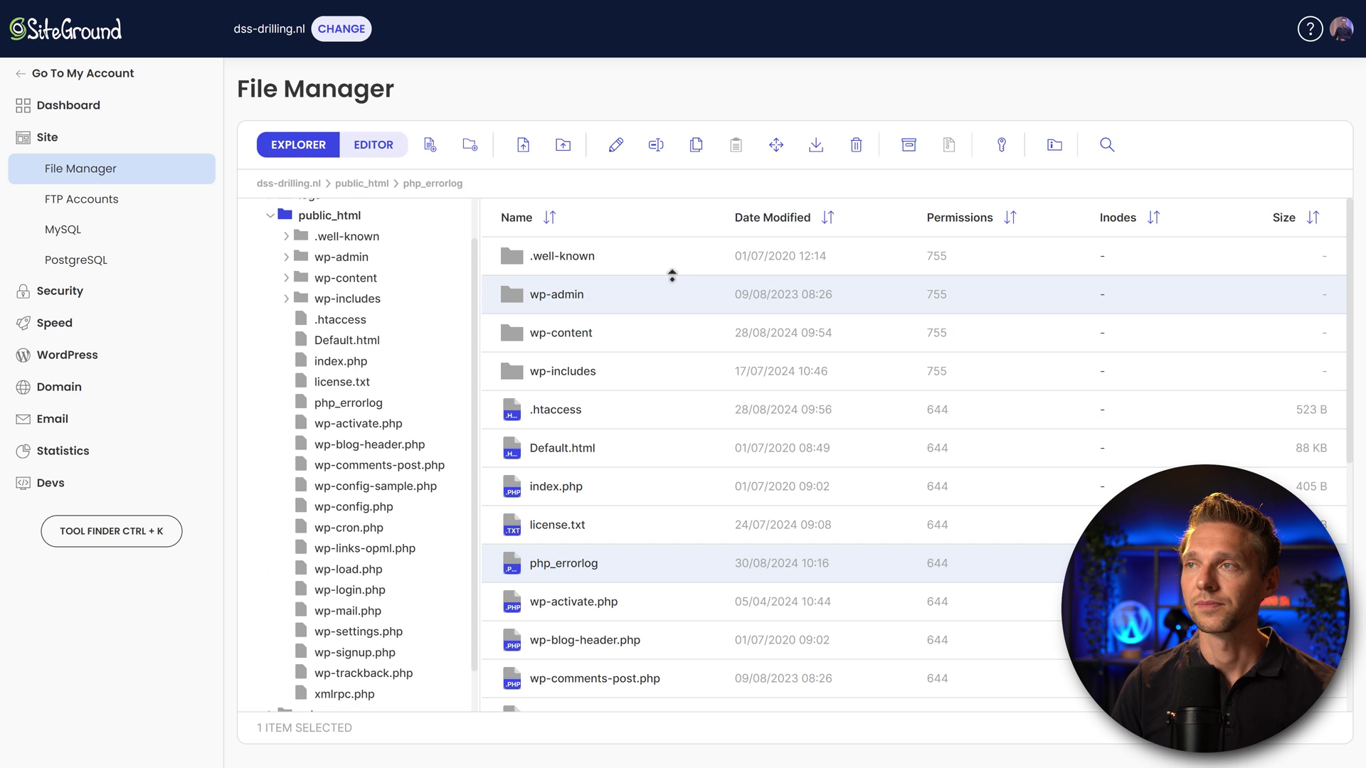
Open wp-content/themes and check the jupiter folder's last-modified date, then exit full screen
double_click(567, 345)
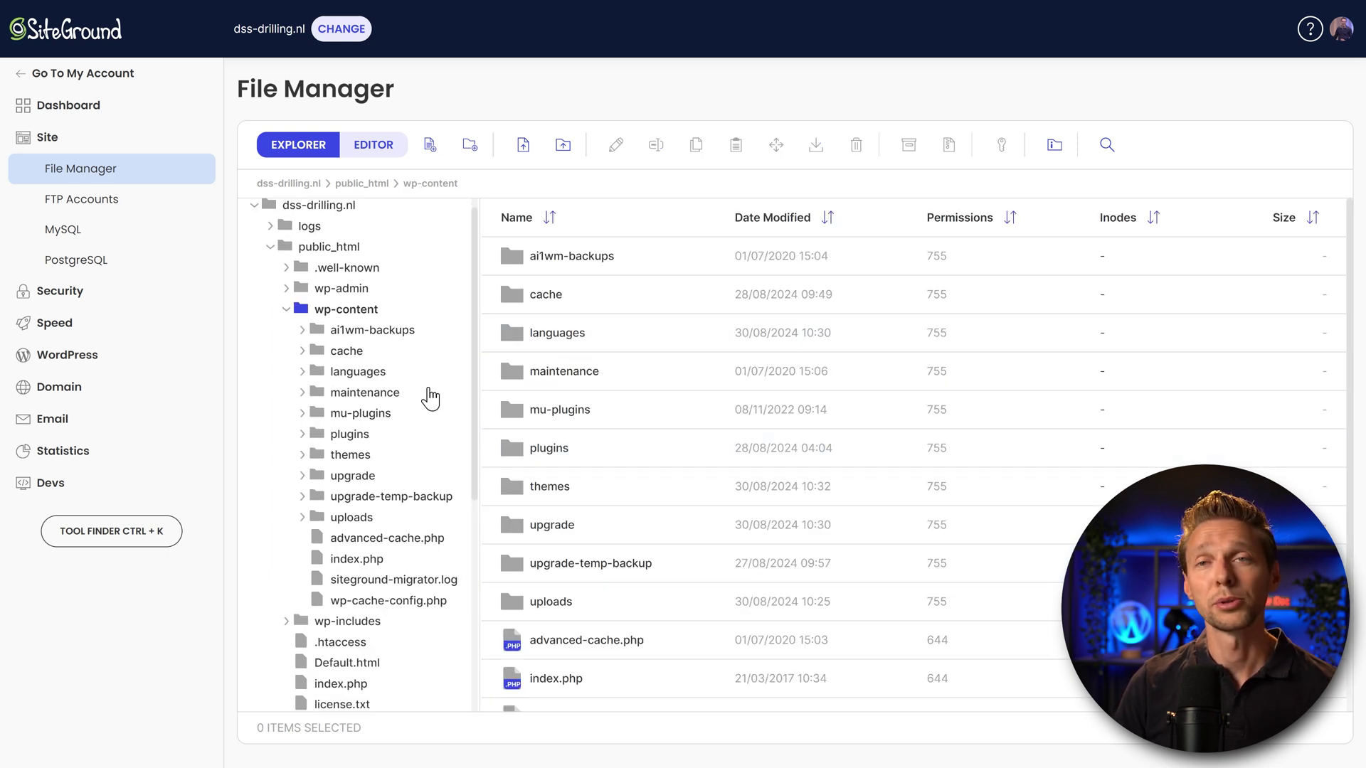
double_click(593, 491)
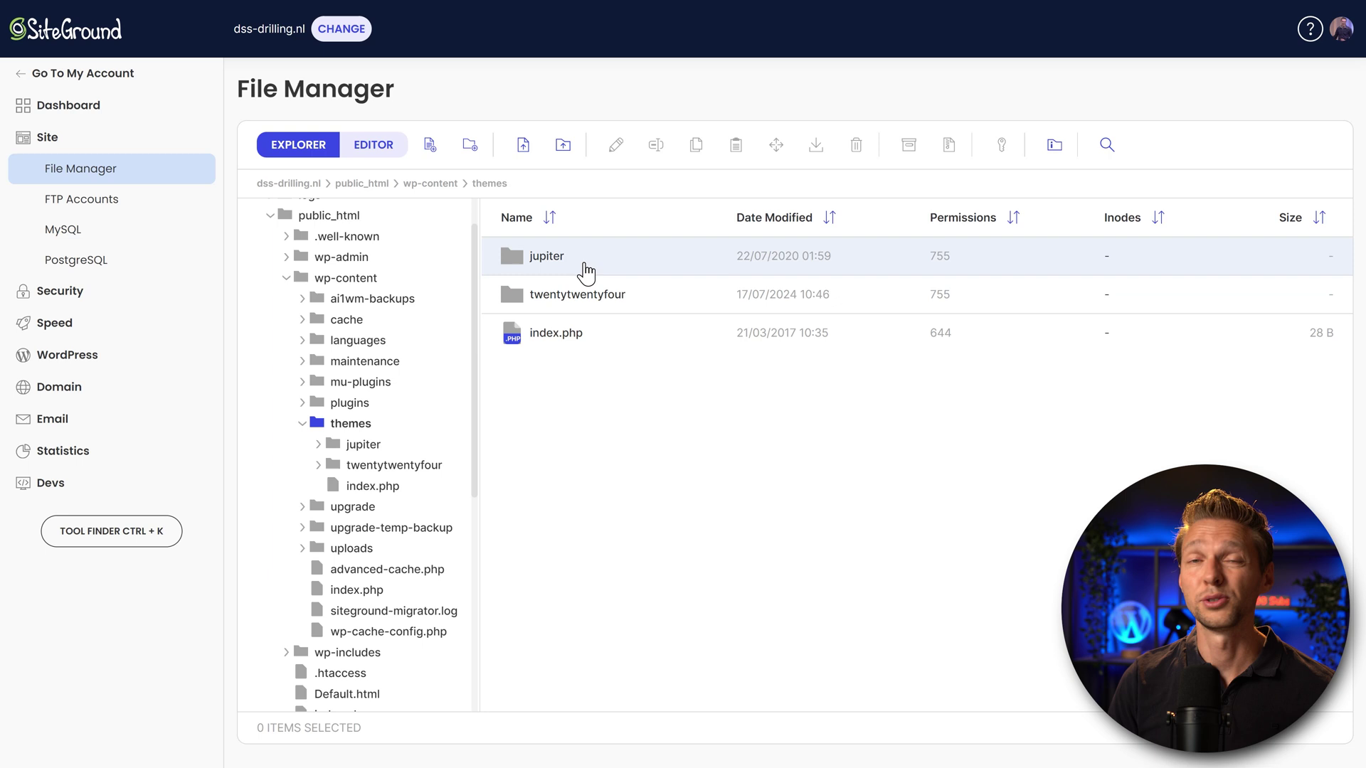
drag(799, 257, 787, 259)
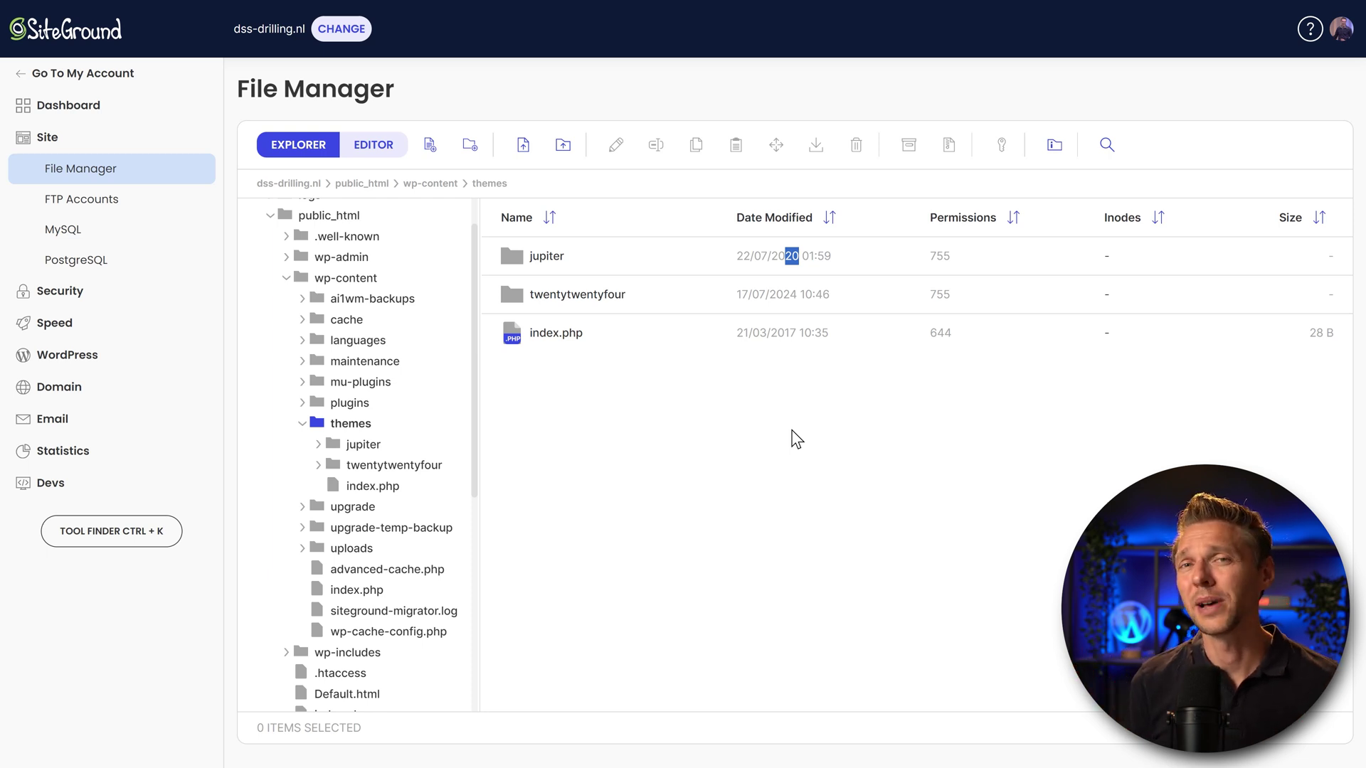
click(697, 354)
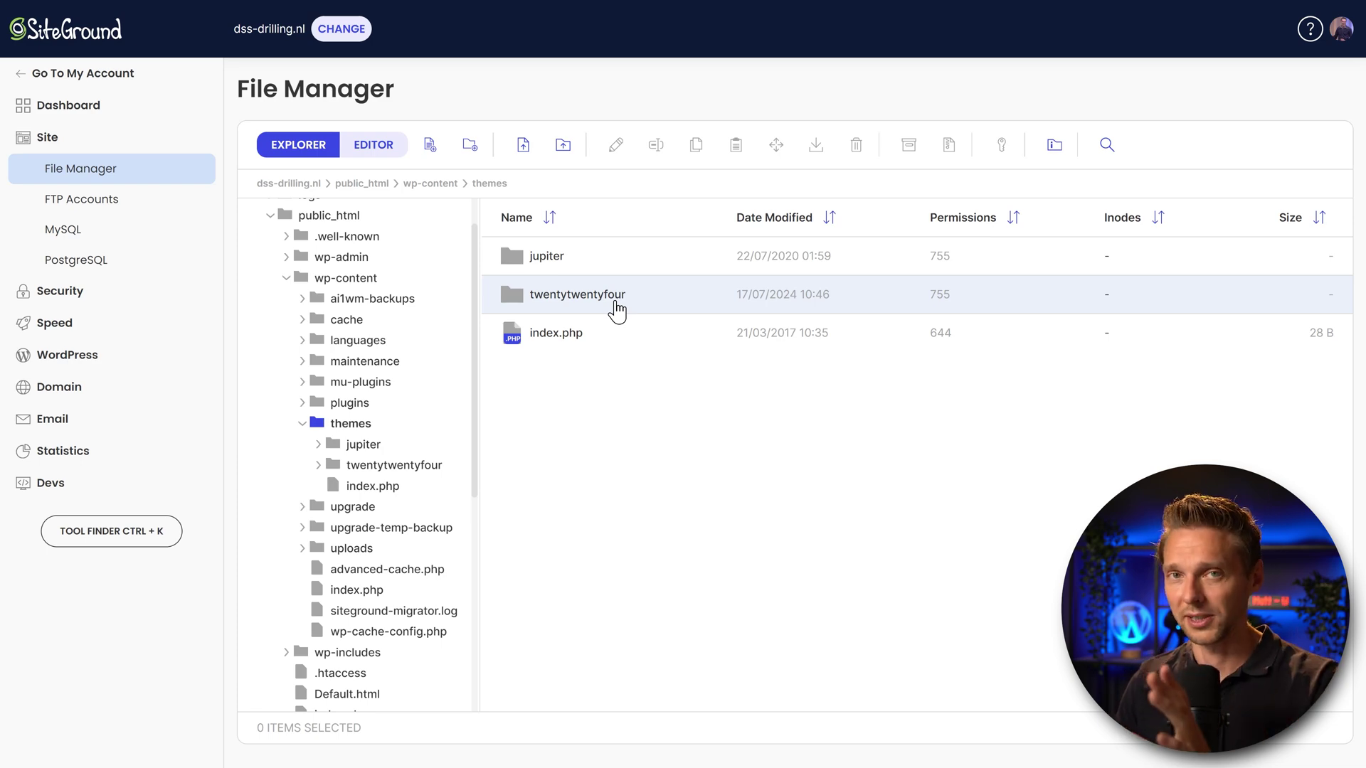
mouse_move(457, 2)
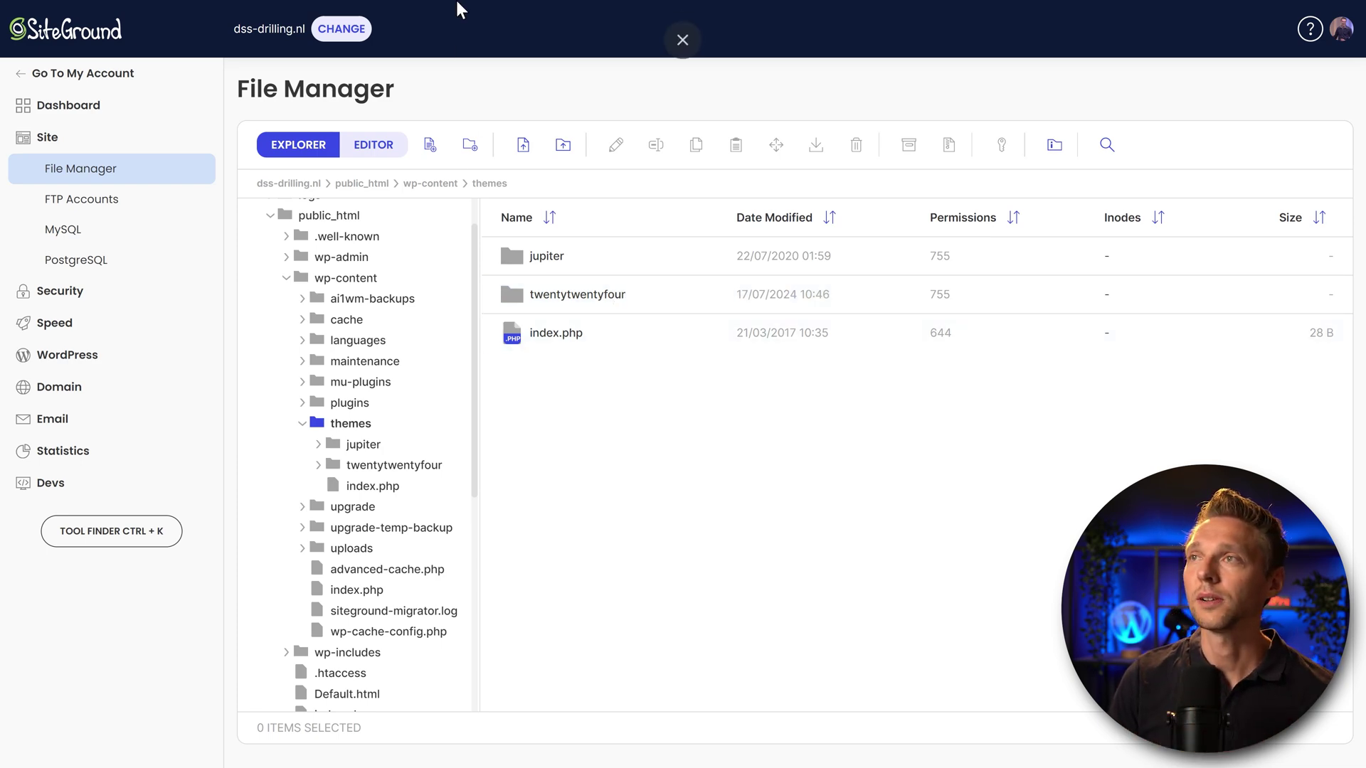
click(693, 57)
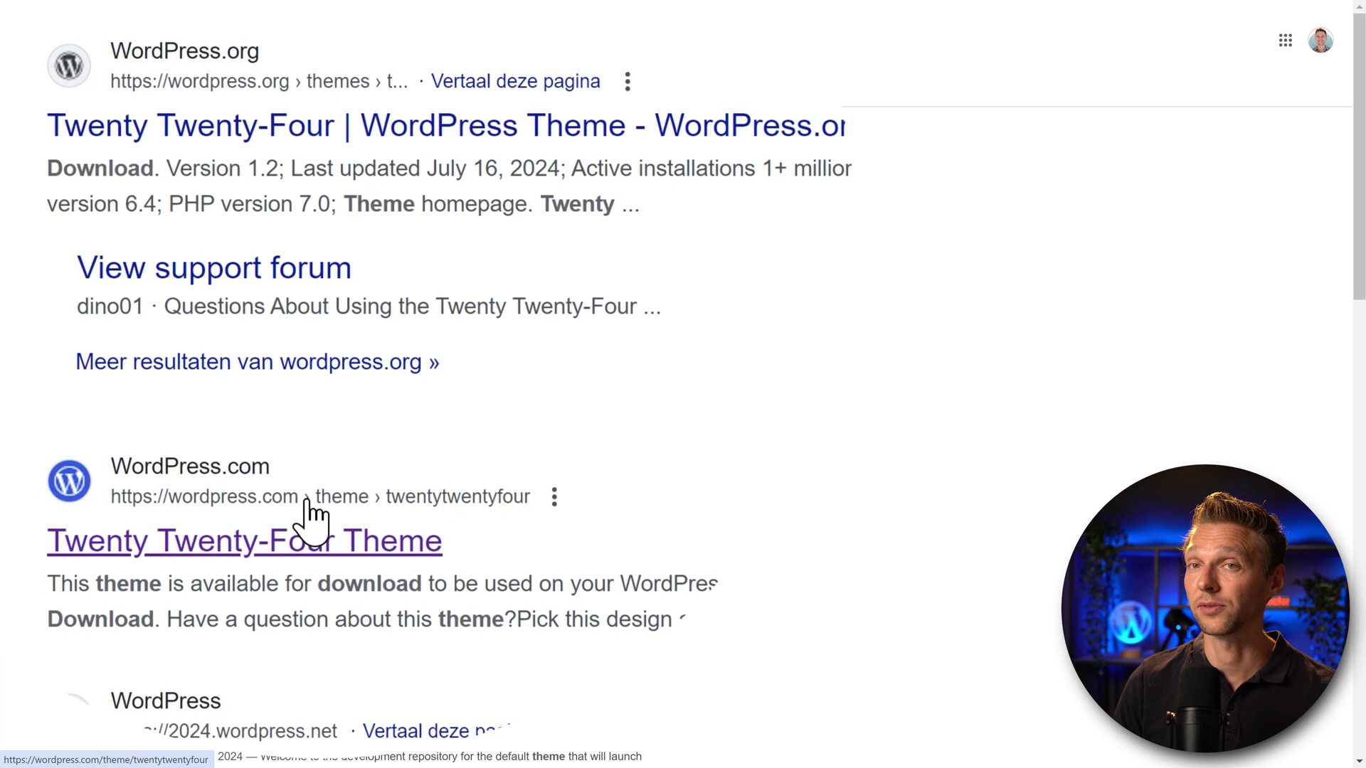
Download the Twenty Twenty-Four theme zip from its WordPress.org page
click(243, 132)
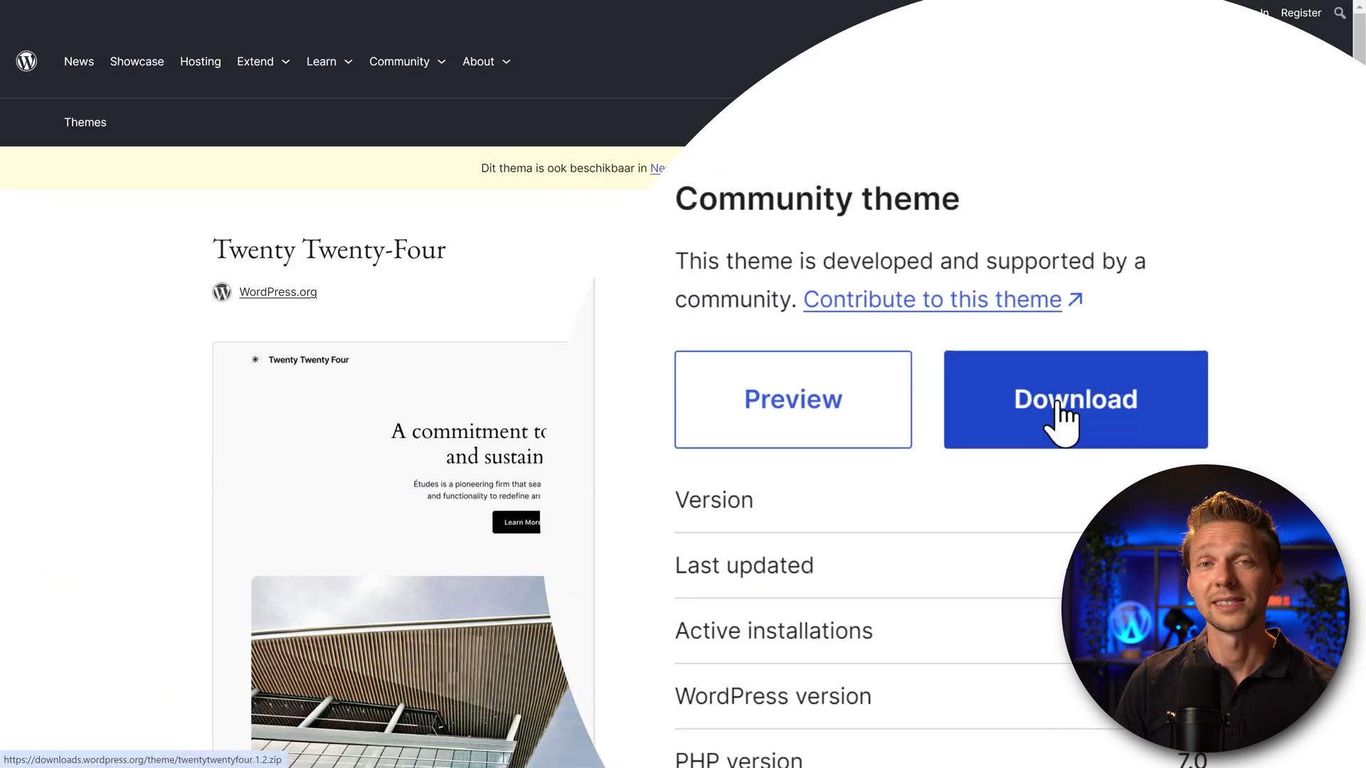
click(1059, 404)
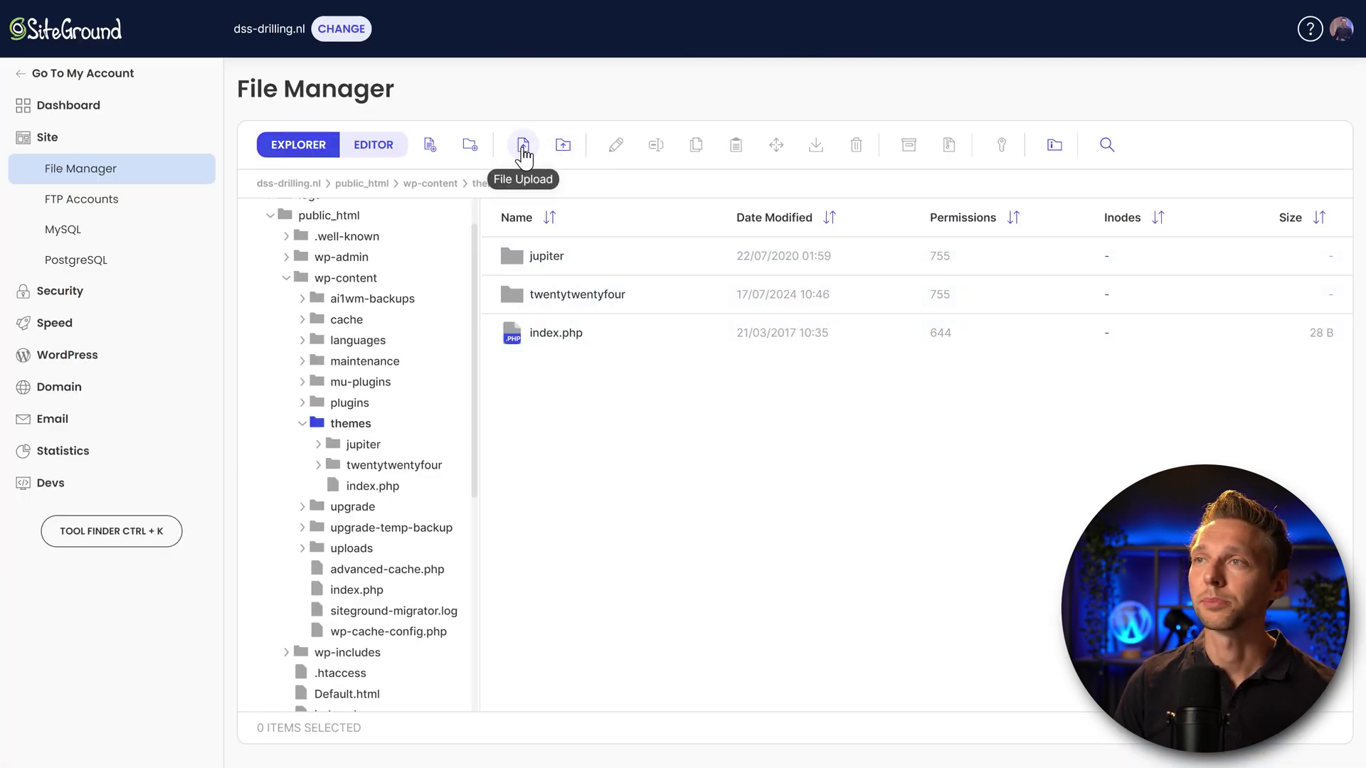
Upload twentytwentyfour.1.2.zip from Downloads into the themes folder
click(523, 146)
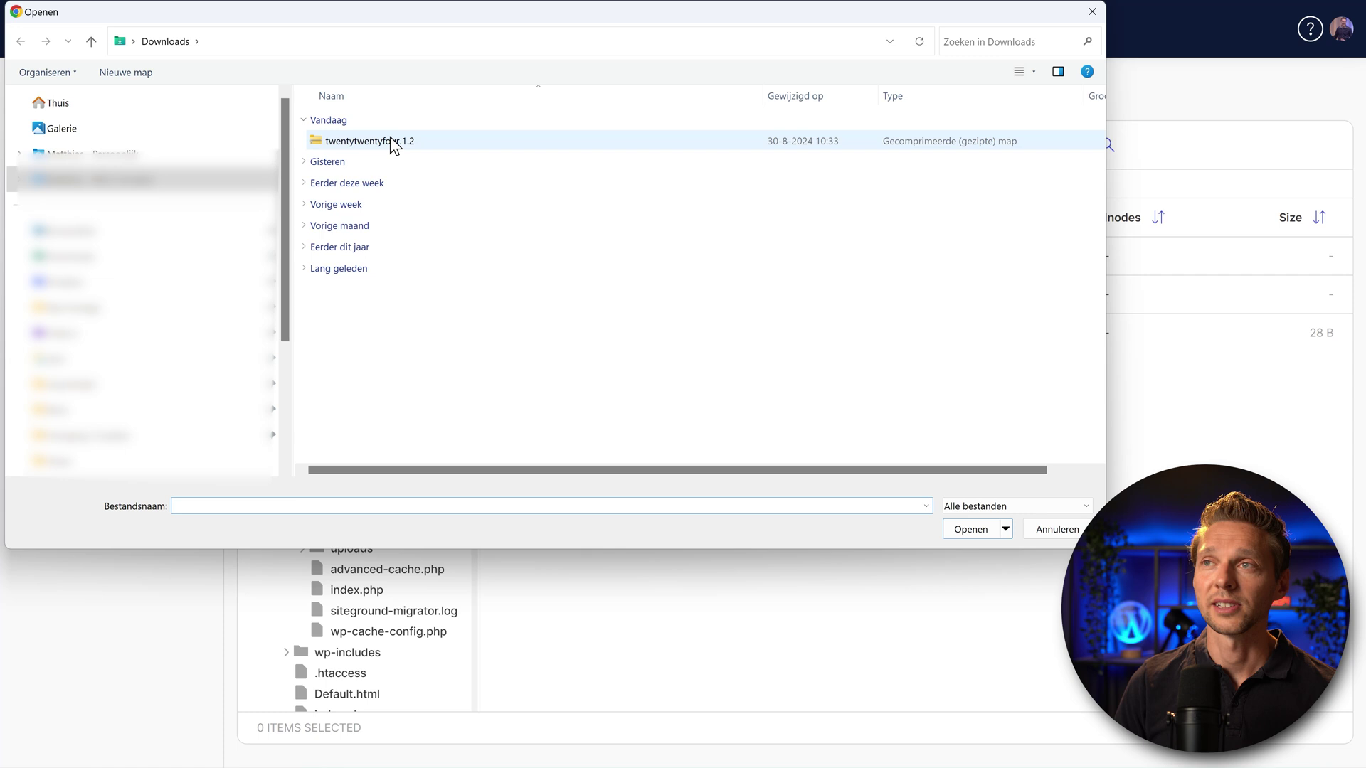
click(391, 141)
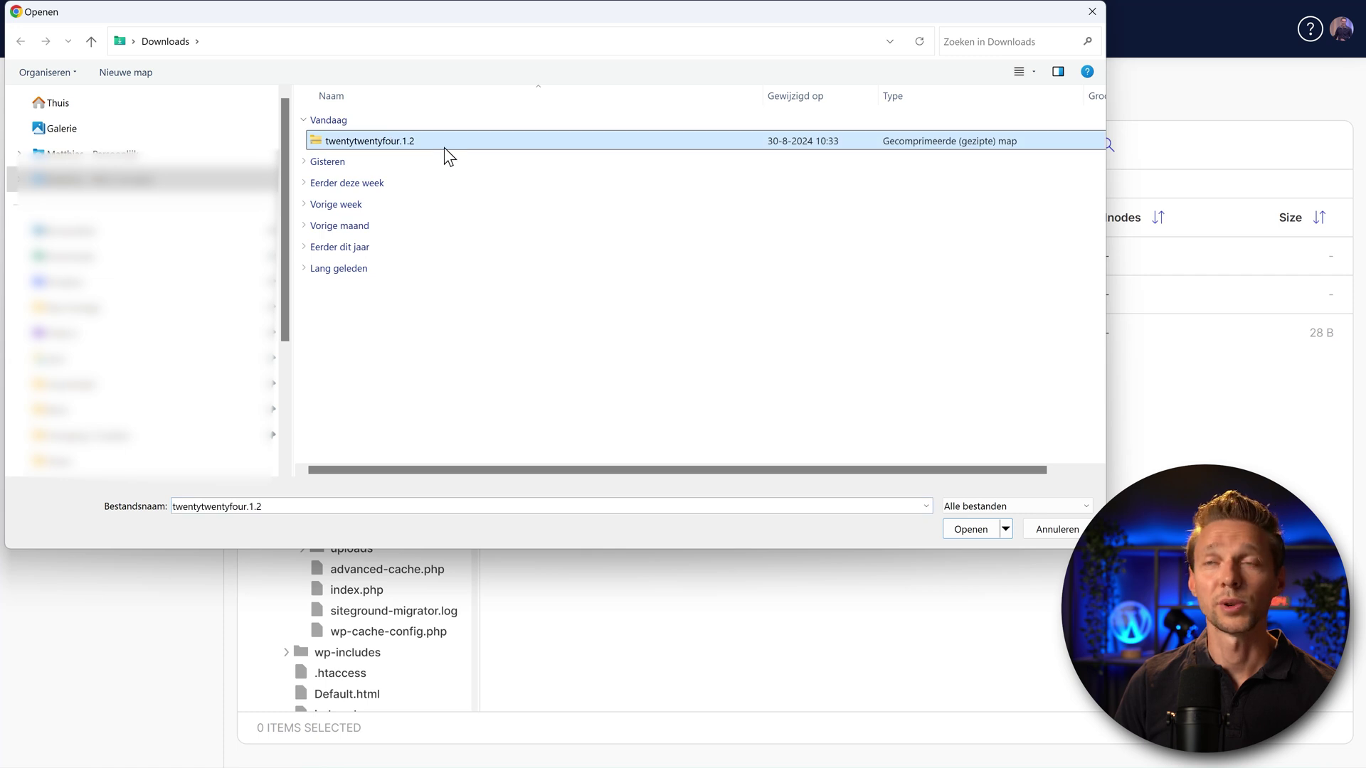
click(970, 530)
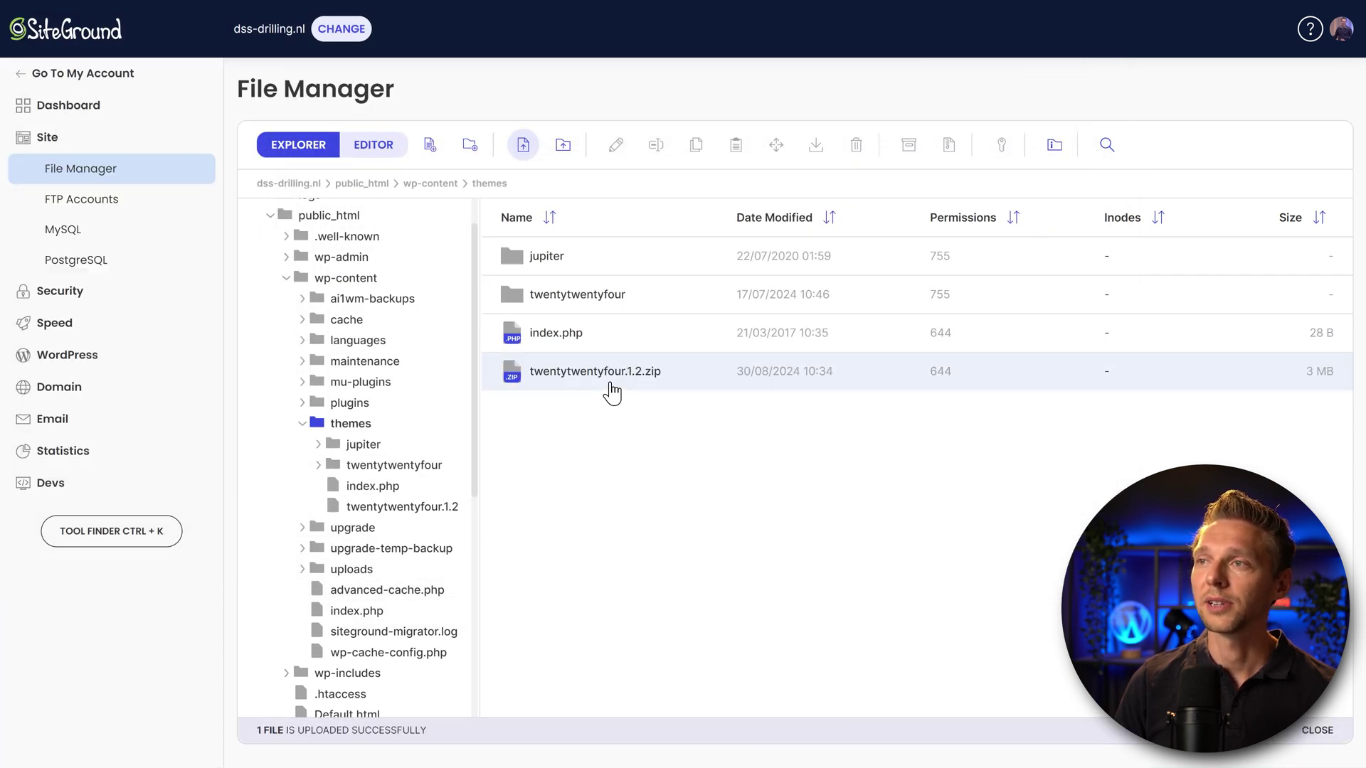
Extract the zip and select the twentytwentyfour subfolder inside twentytwentyfour.1.2
click(673, 383)
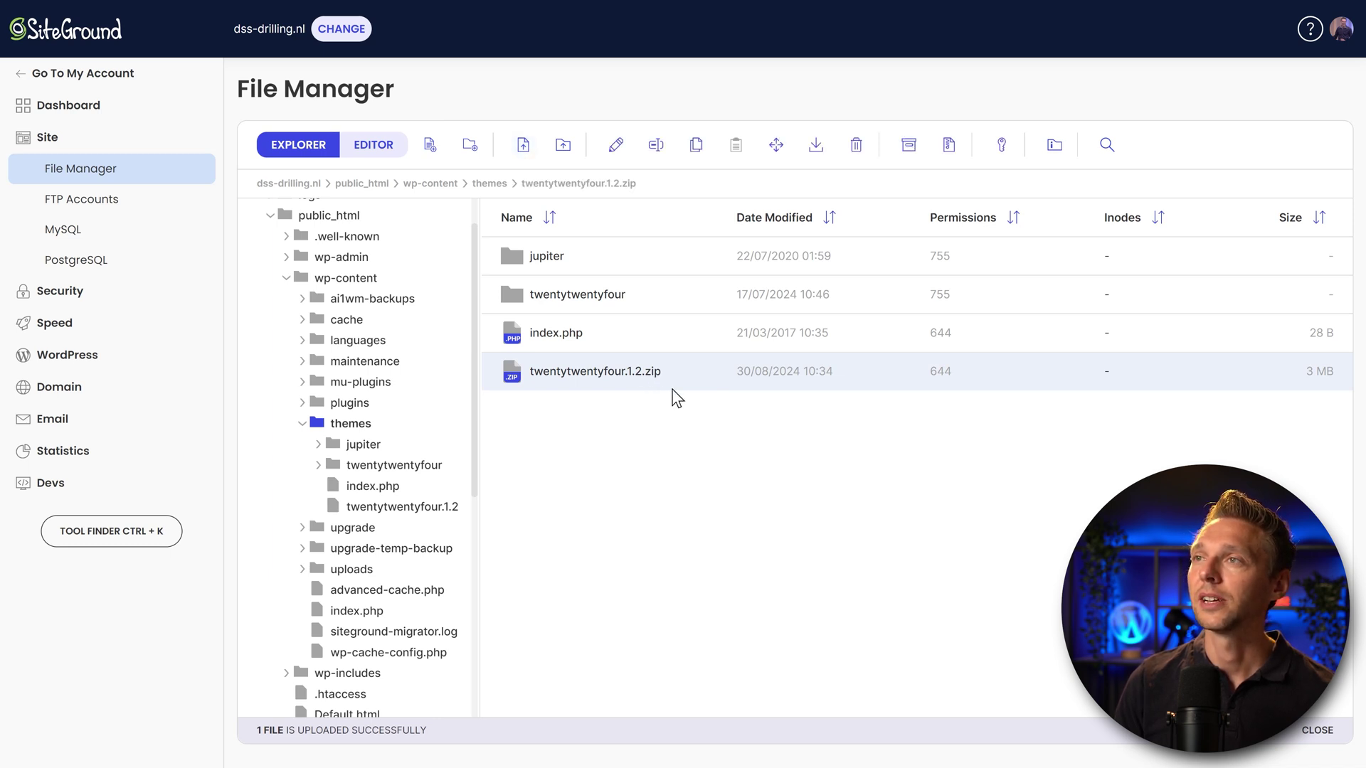
click(950, 147)
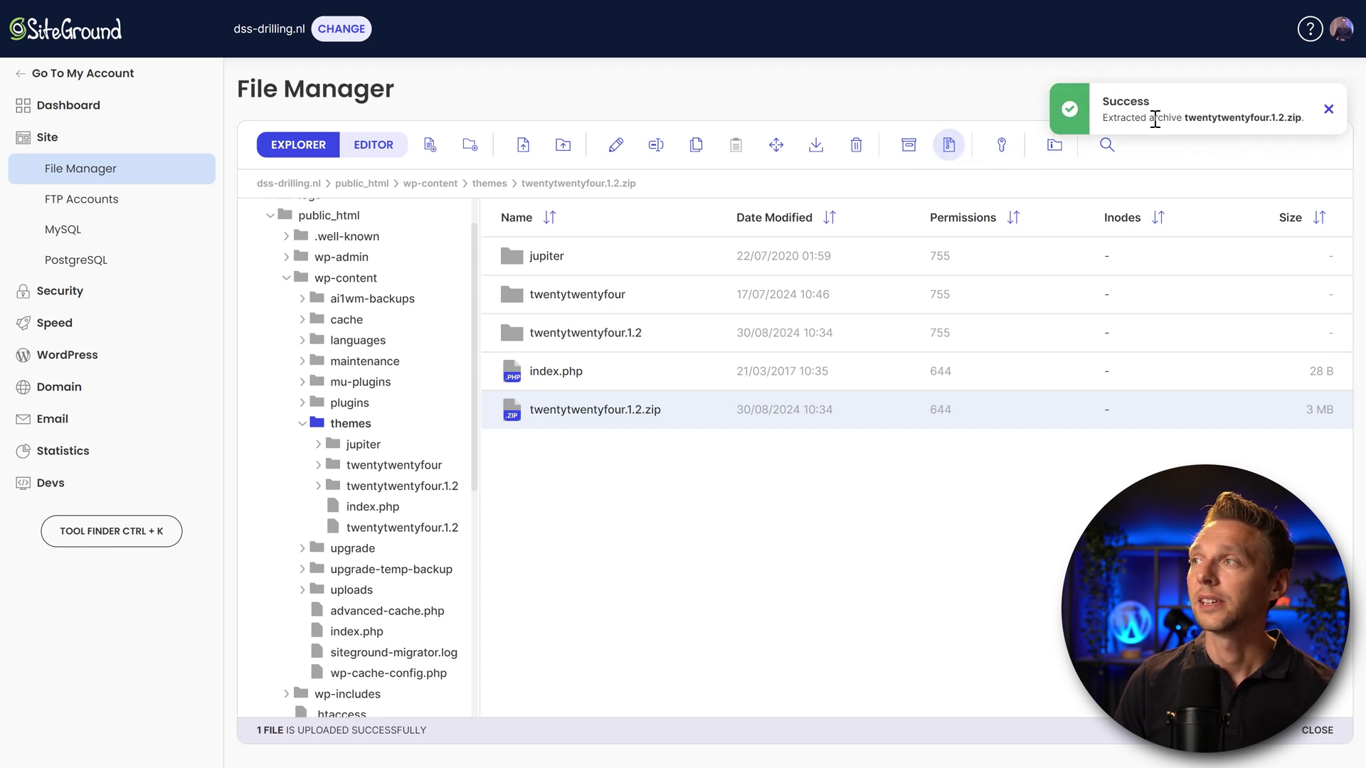
click(1327, 110)
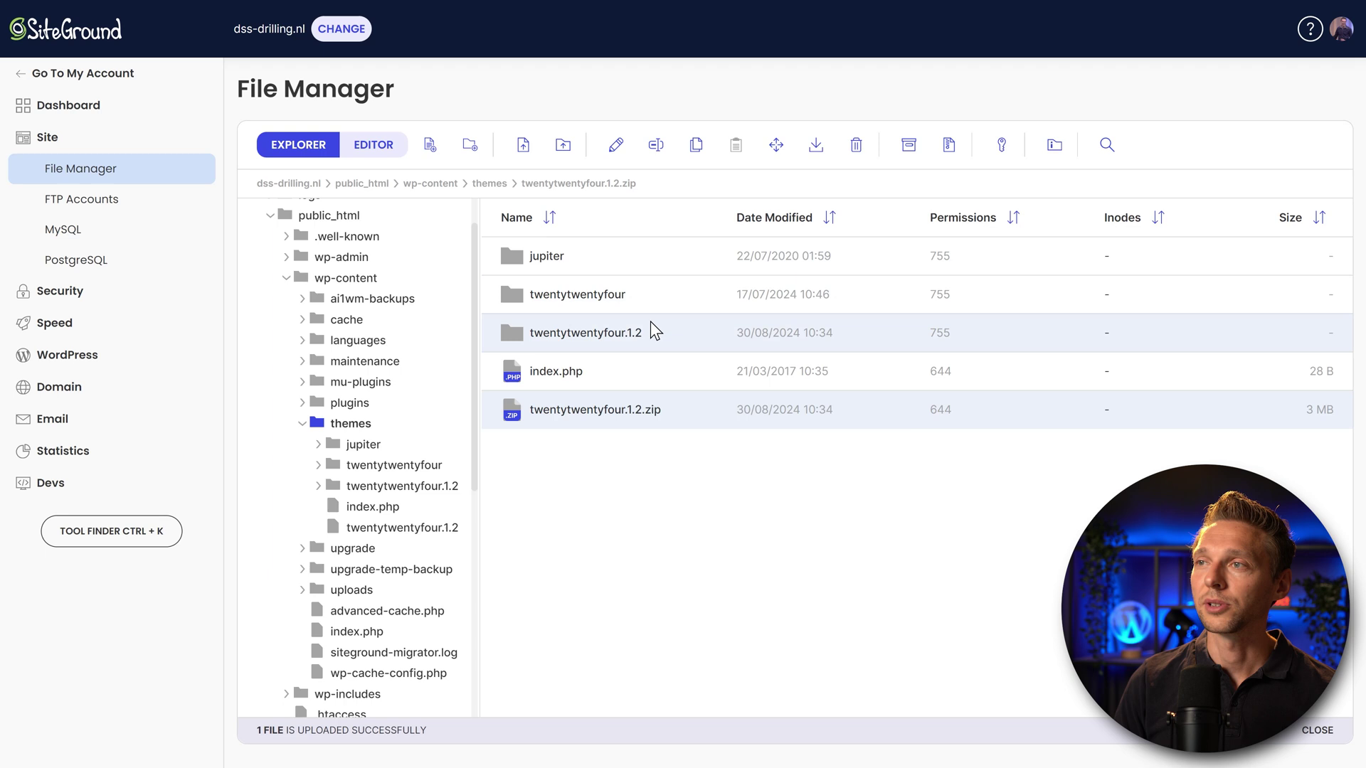
click(648, 340)
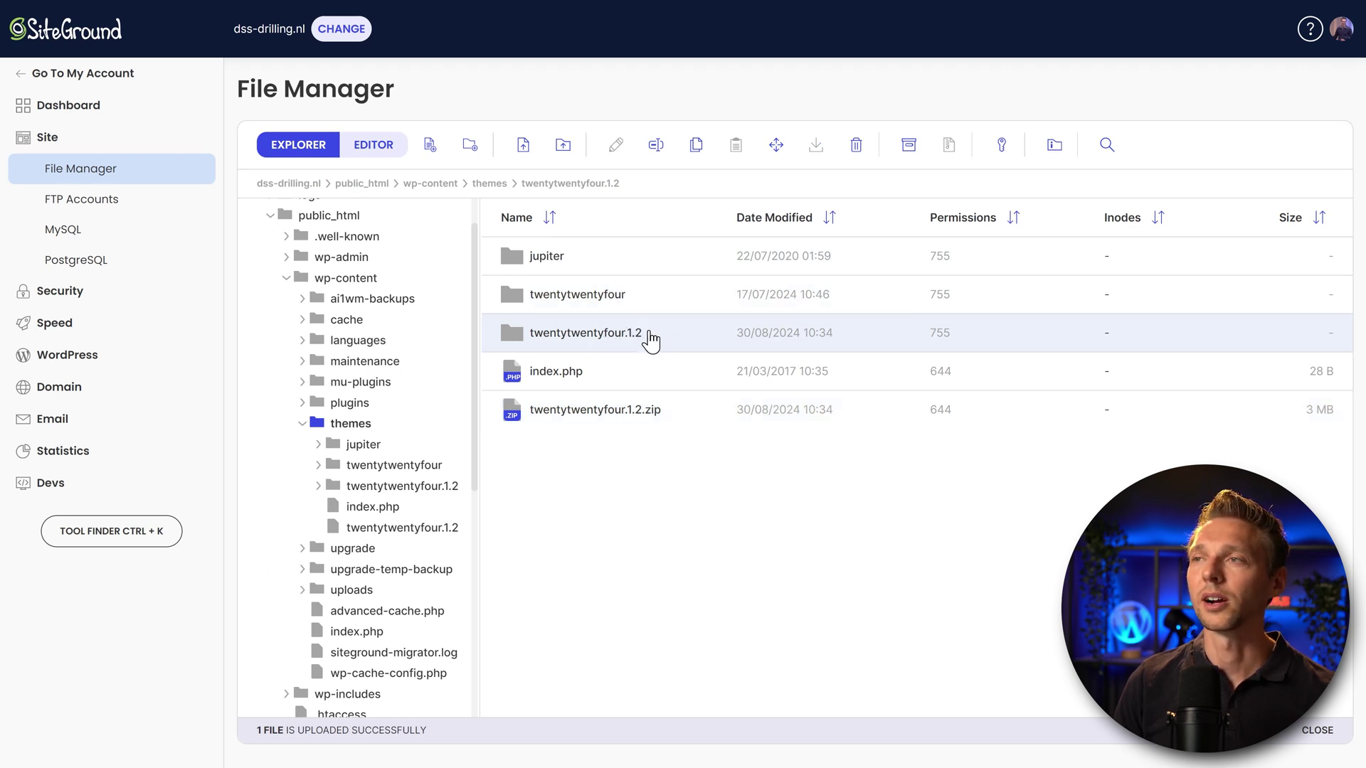
double_click(651, 340)
click(589, 266)
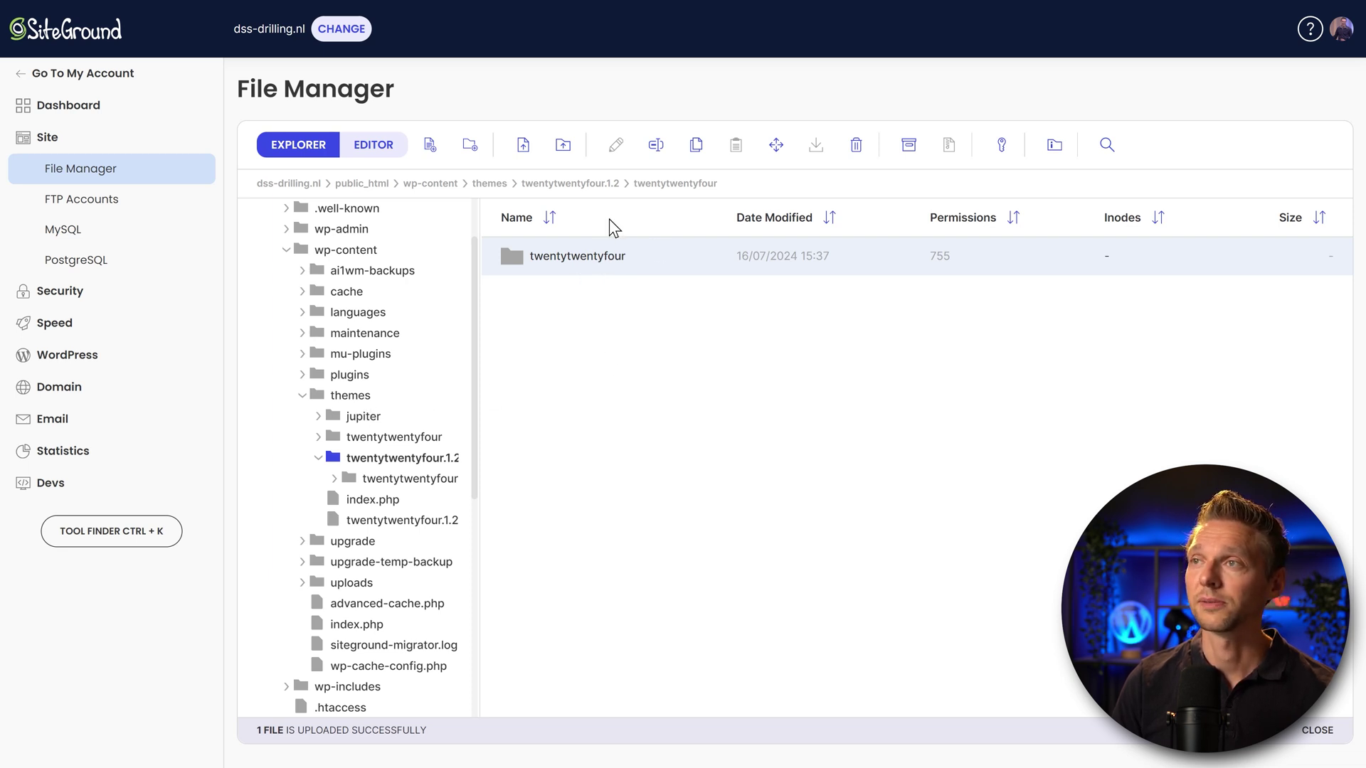
Move the twentytwentyfour subfolder to public_html/wp-content/themes/, overwriting the existing one
click(775, 145)
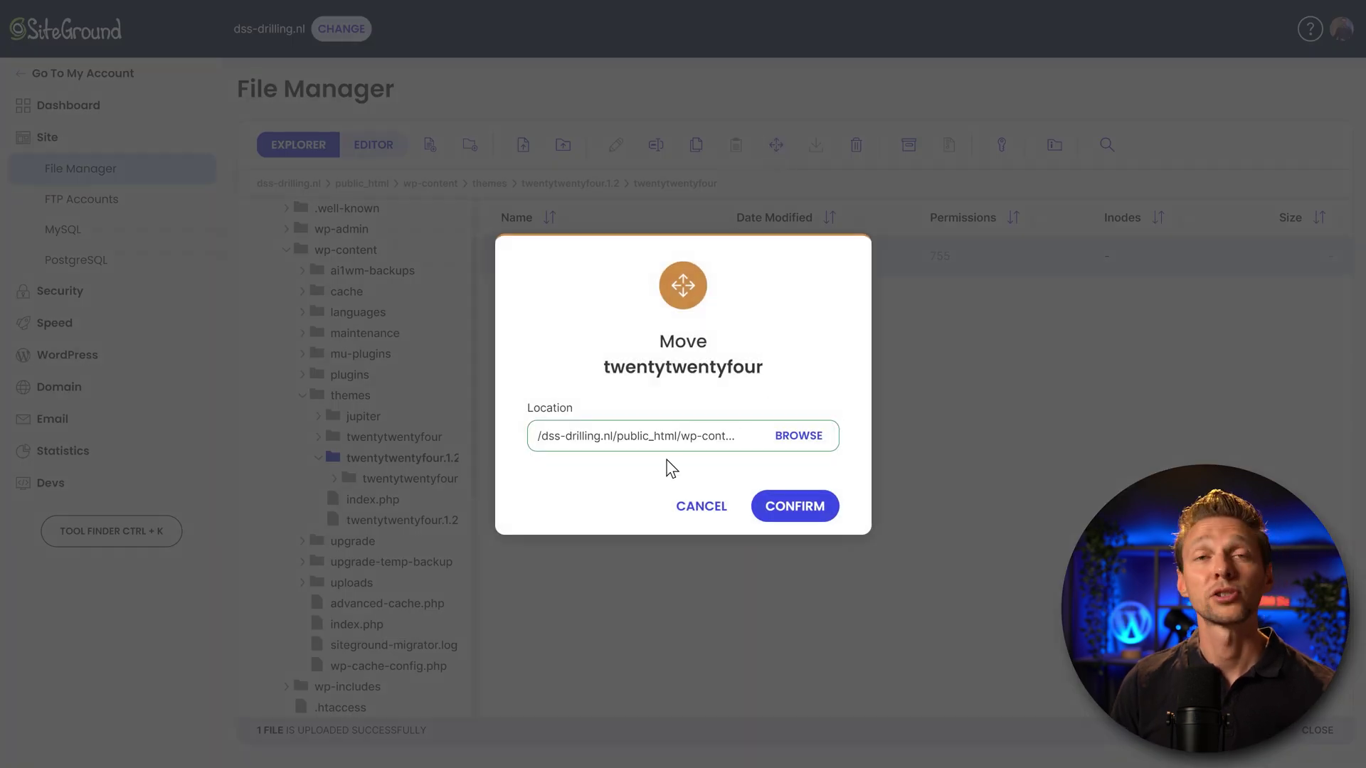
drag(616, 436, 746, 439)
click(643, 439)
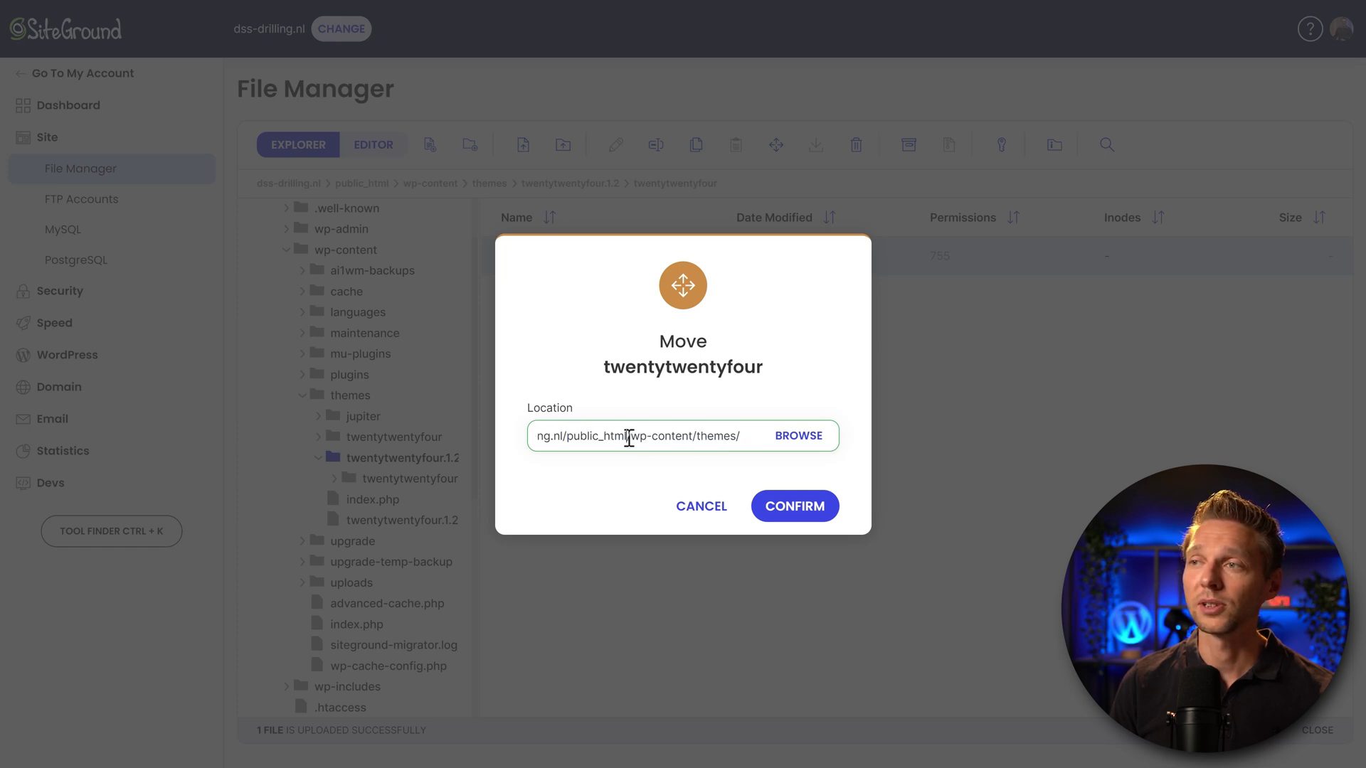
drag(629, 439, 740, 435)
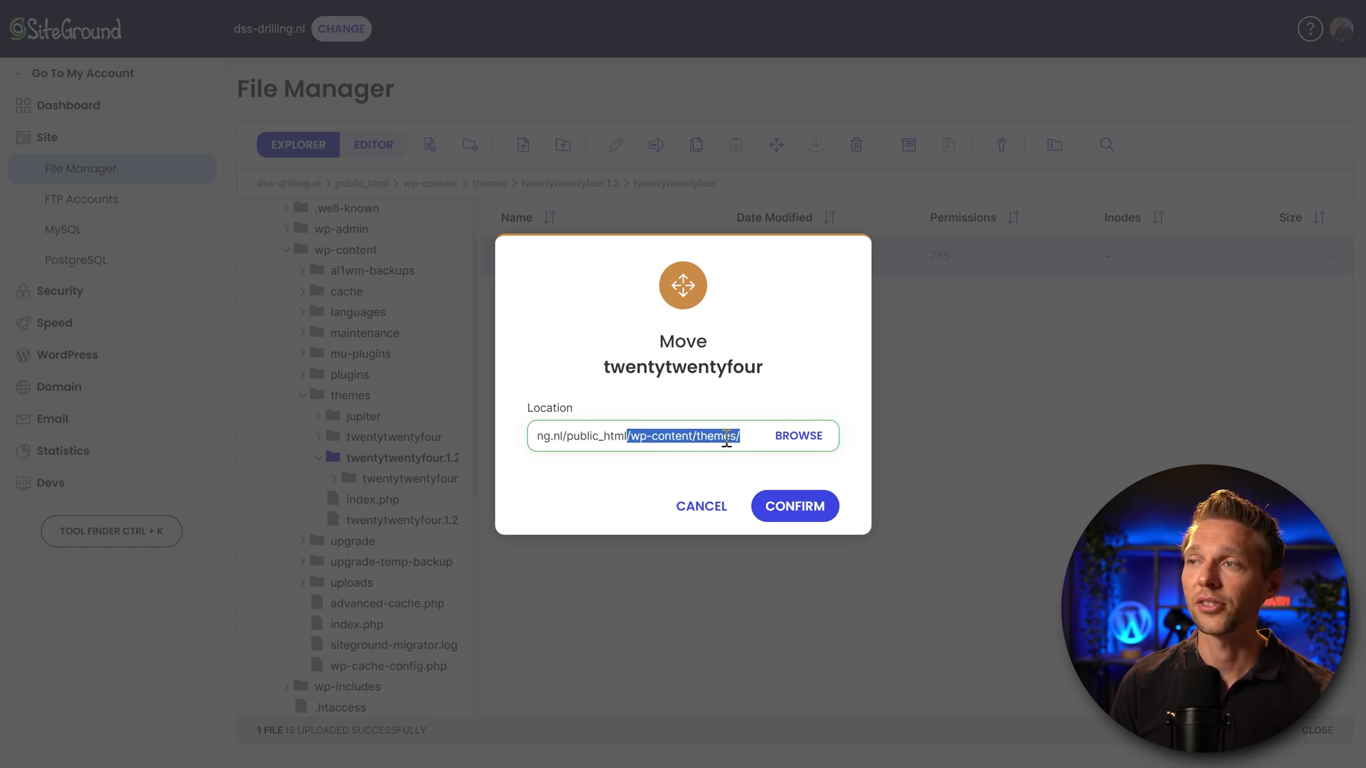
click(722, 436)
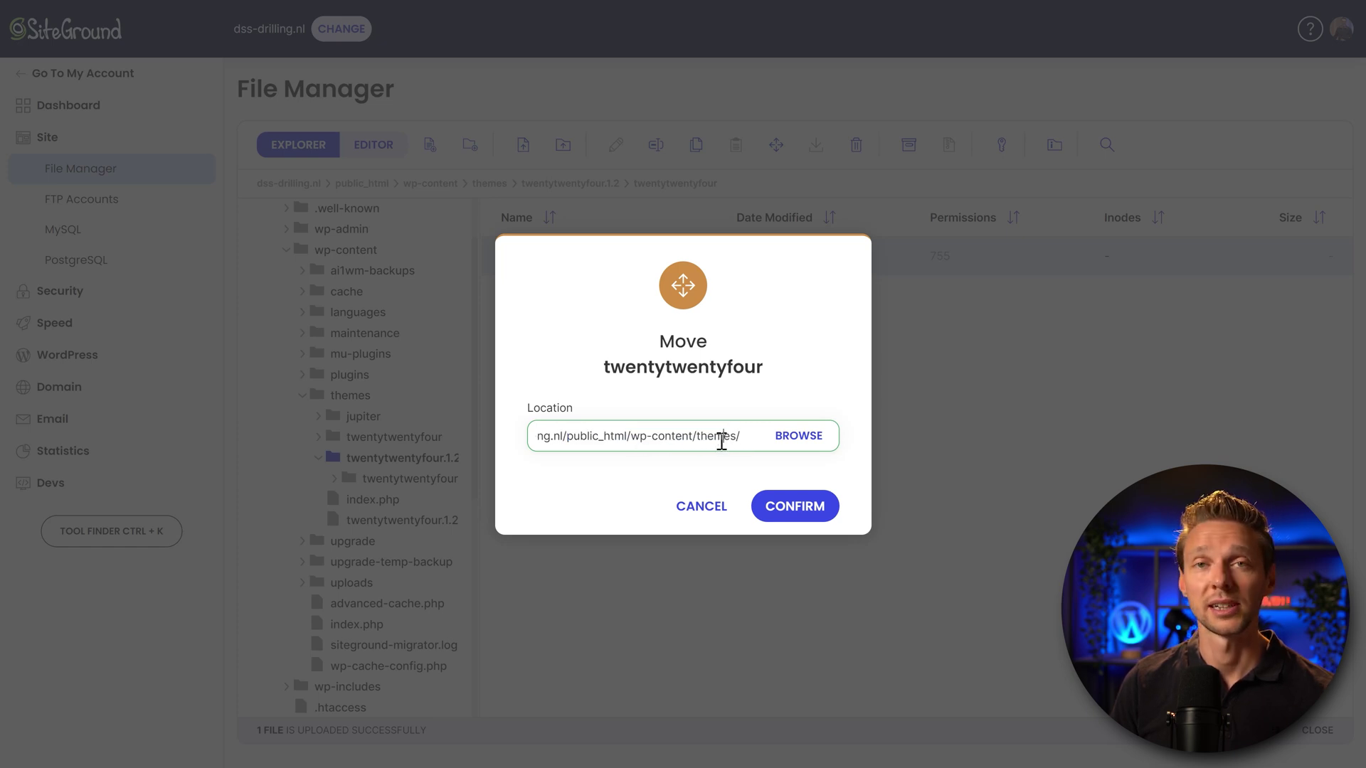
click(792, 510)
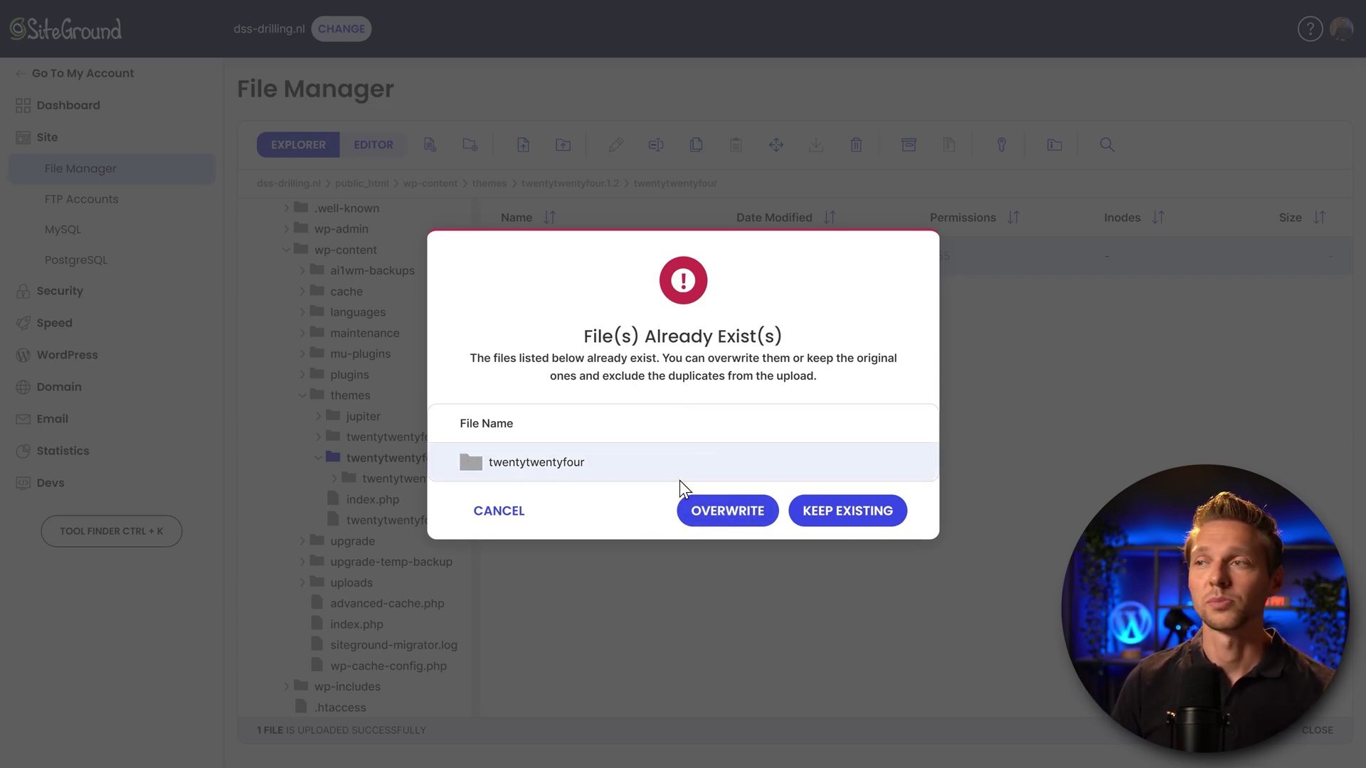
click(721, 521)
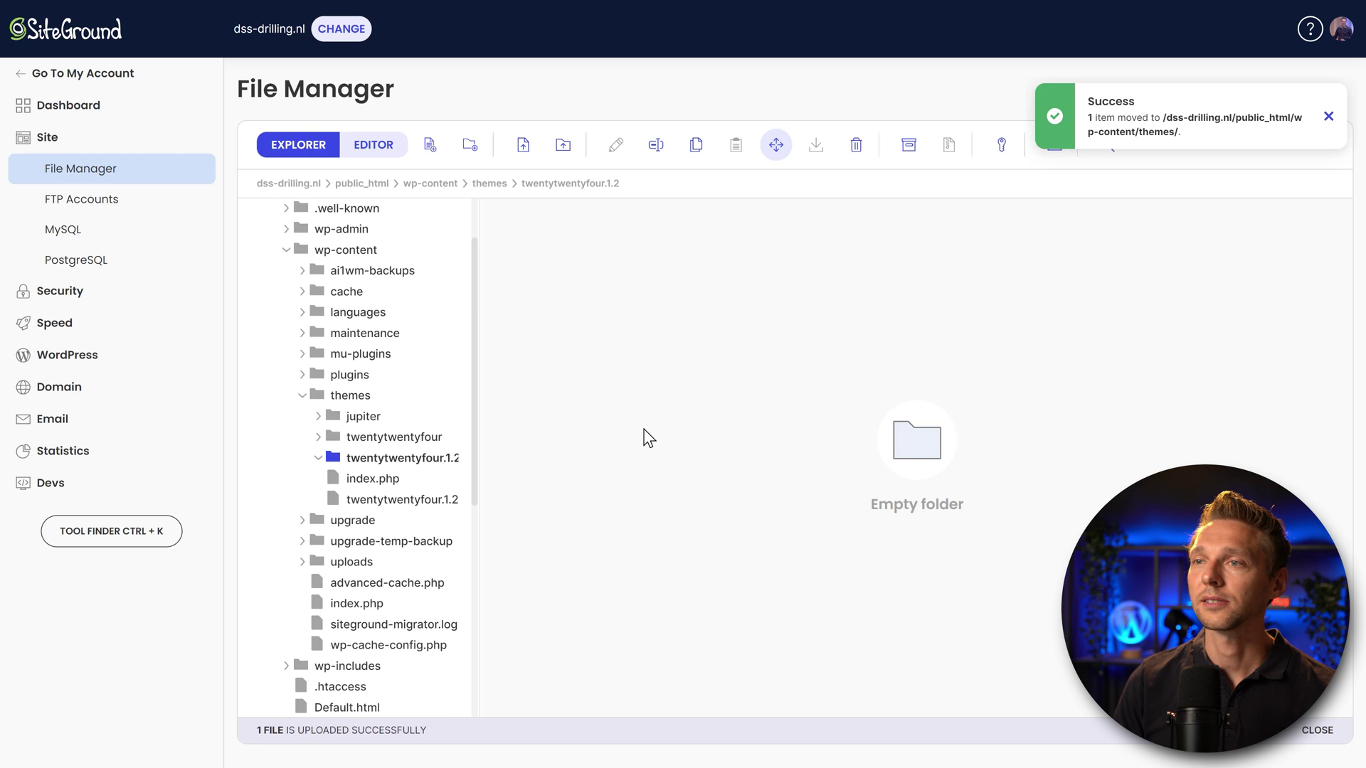
click(360, 400)
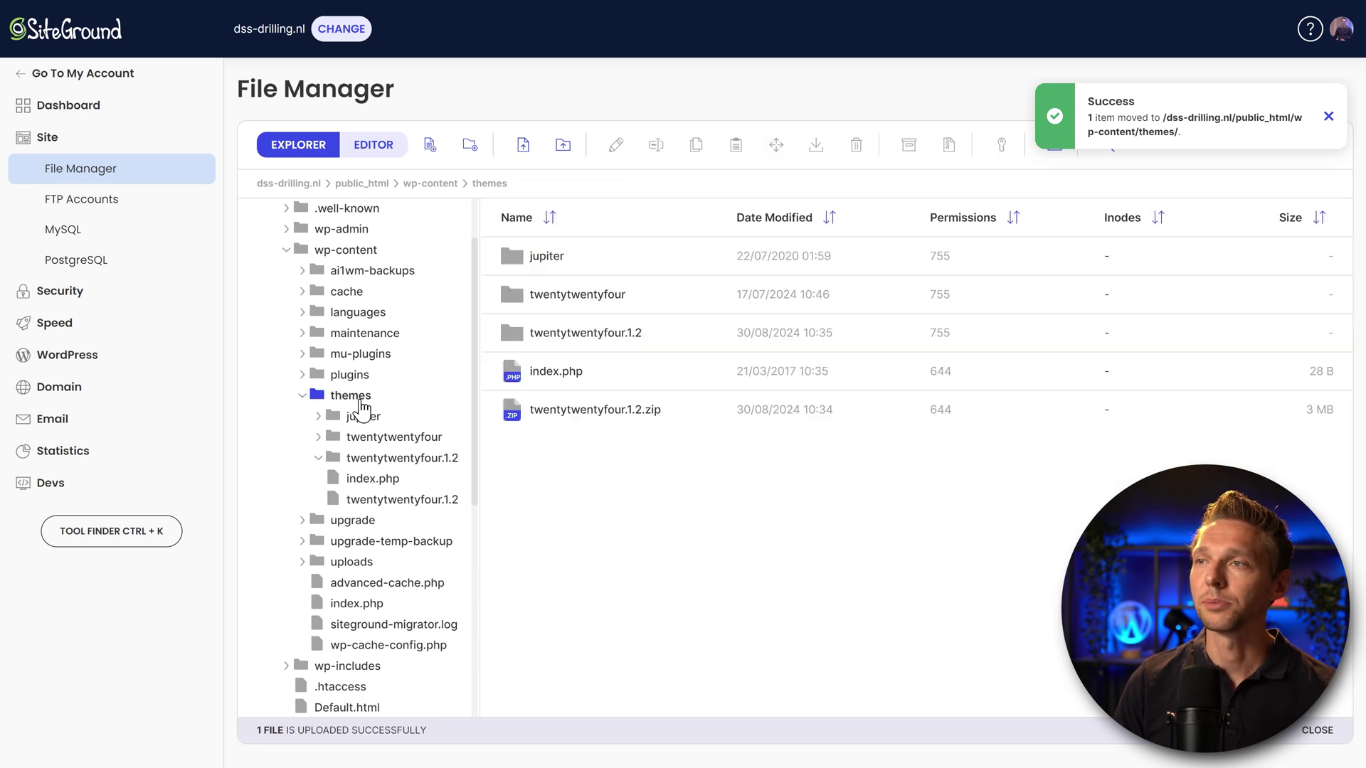
click(658, 343)
Delete the leftover twentytwentyfour.1.2 folder and twentytwentyfour.1.2.zip from themes
ctrl+click(669, 411)
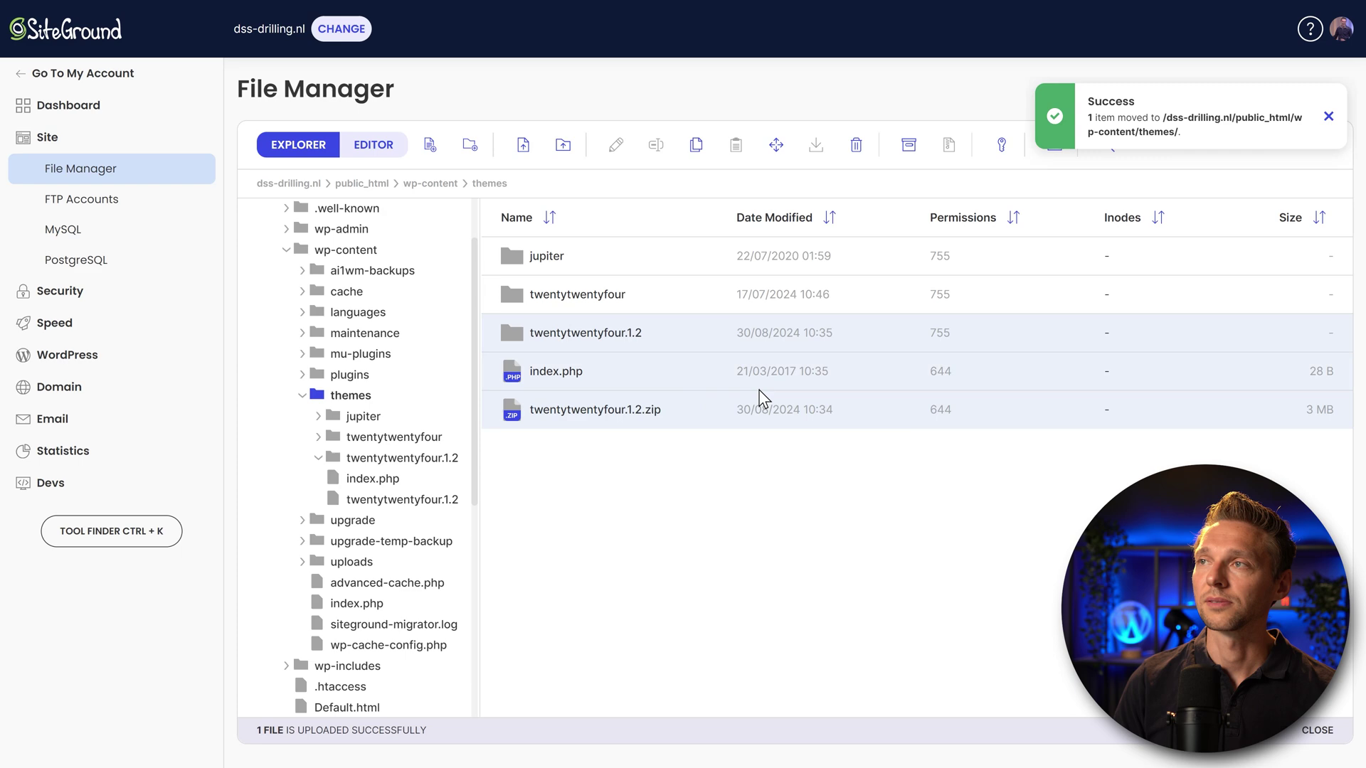
click(858, 146)
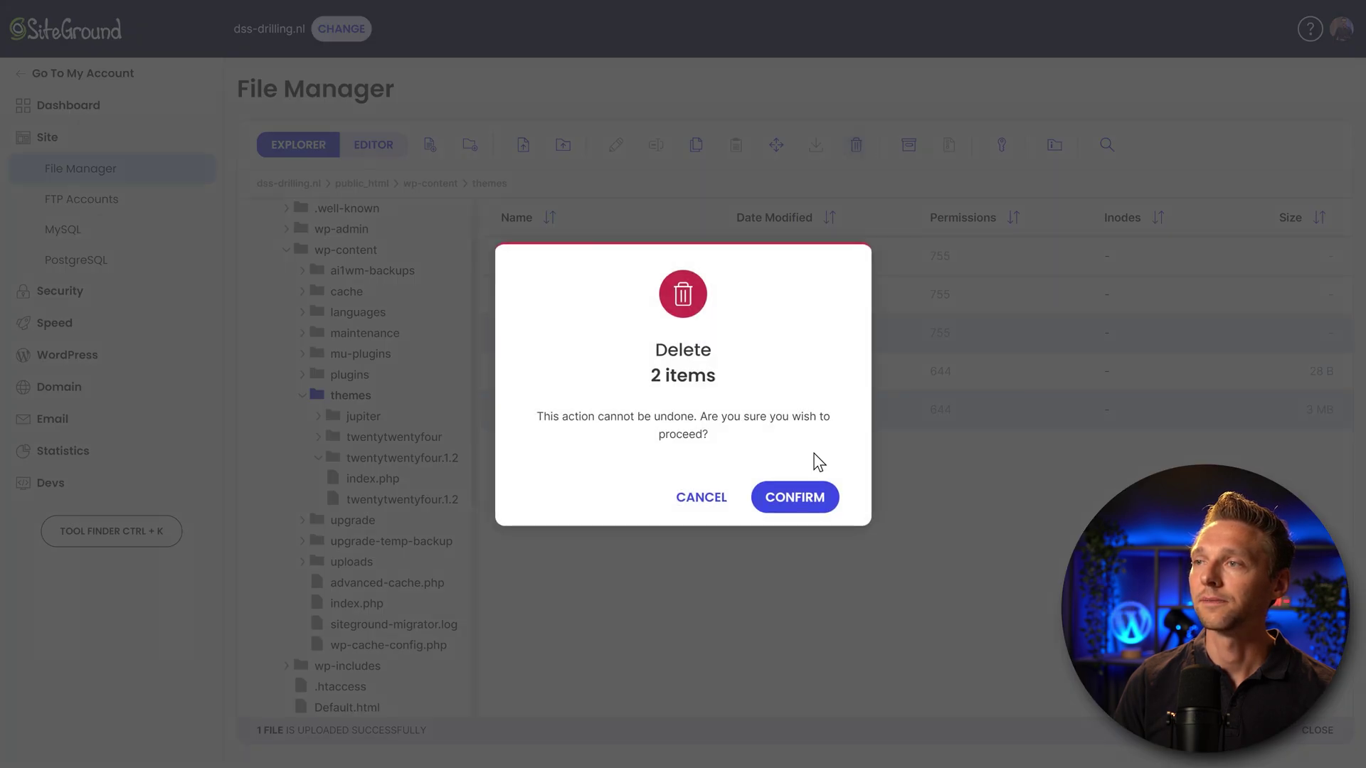
click(795, 498)
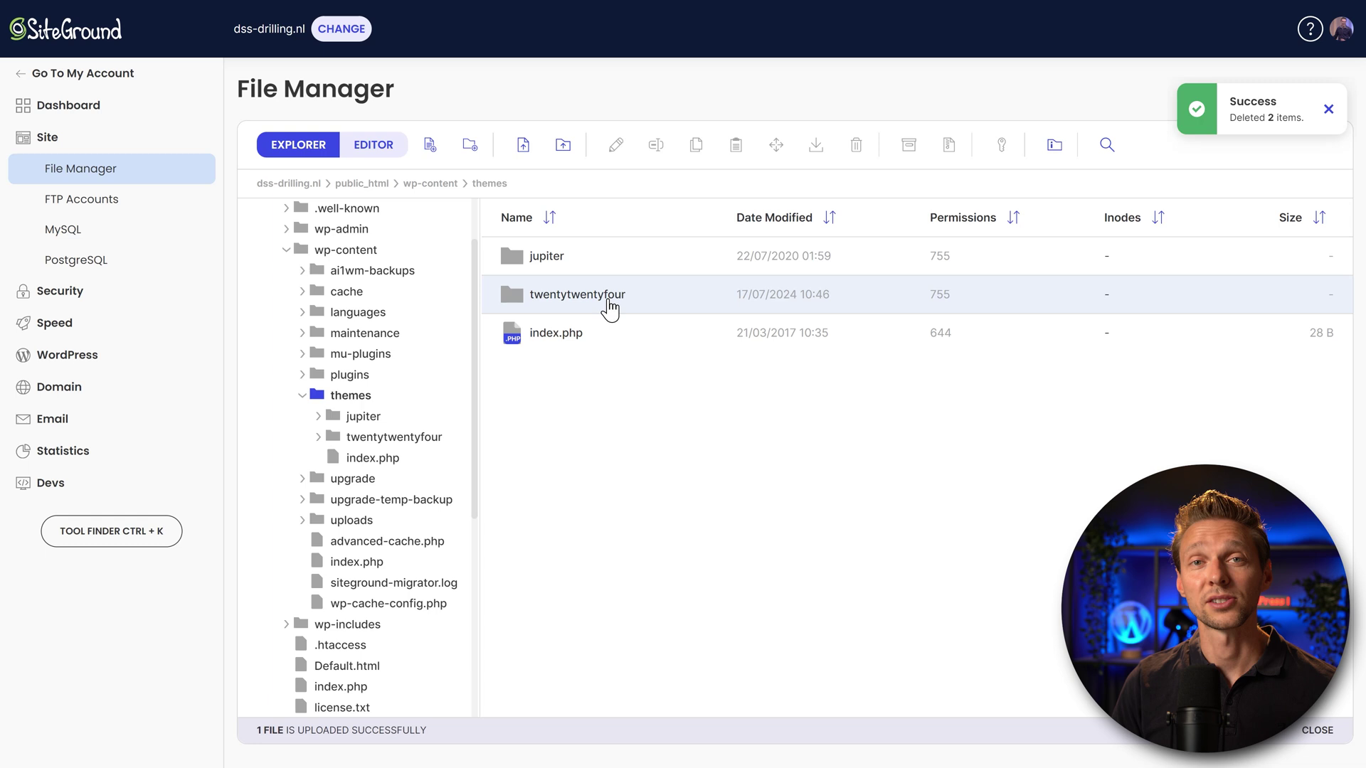
click(573, 261)
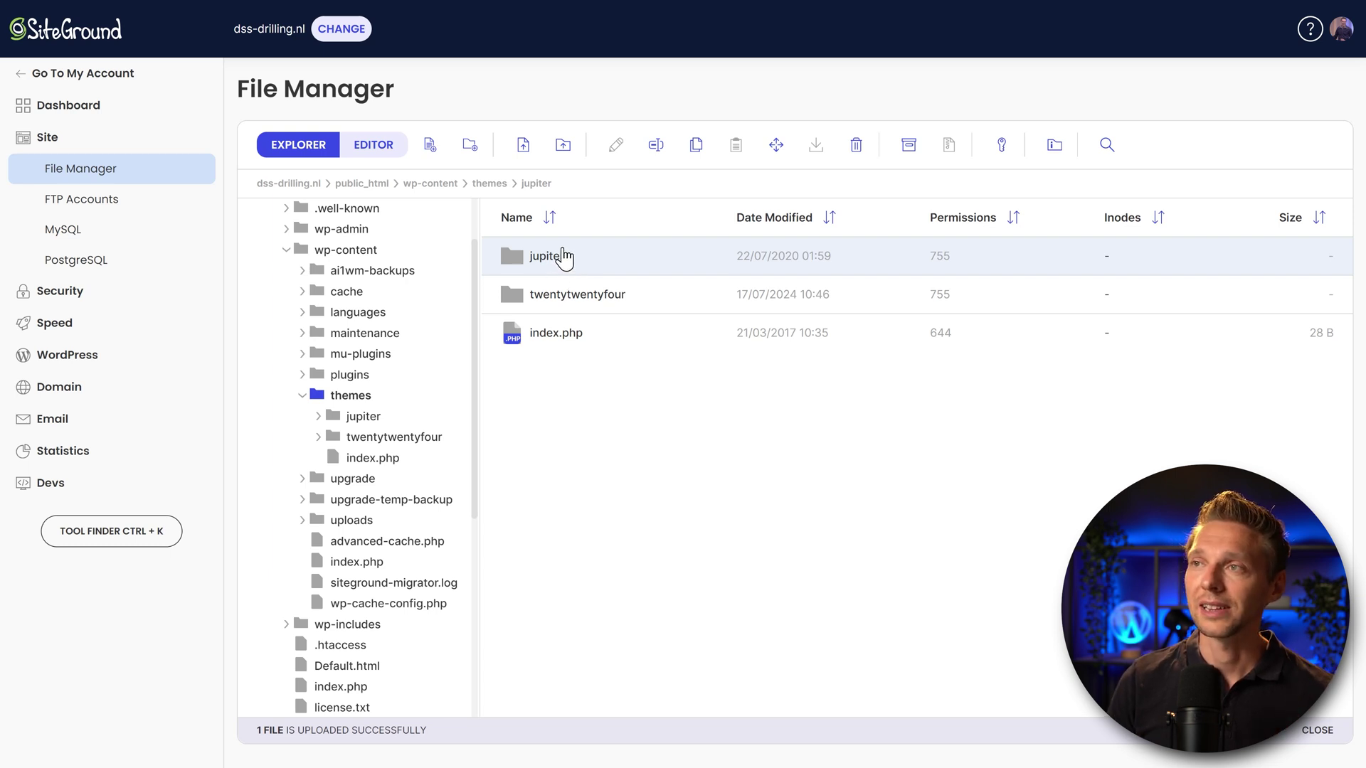
Rename the jupiter theme folder to 'jupiter (broken)'
click(656, 146)
text((broken))
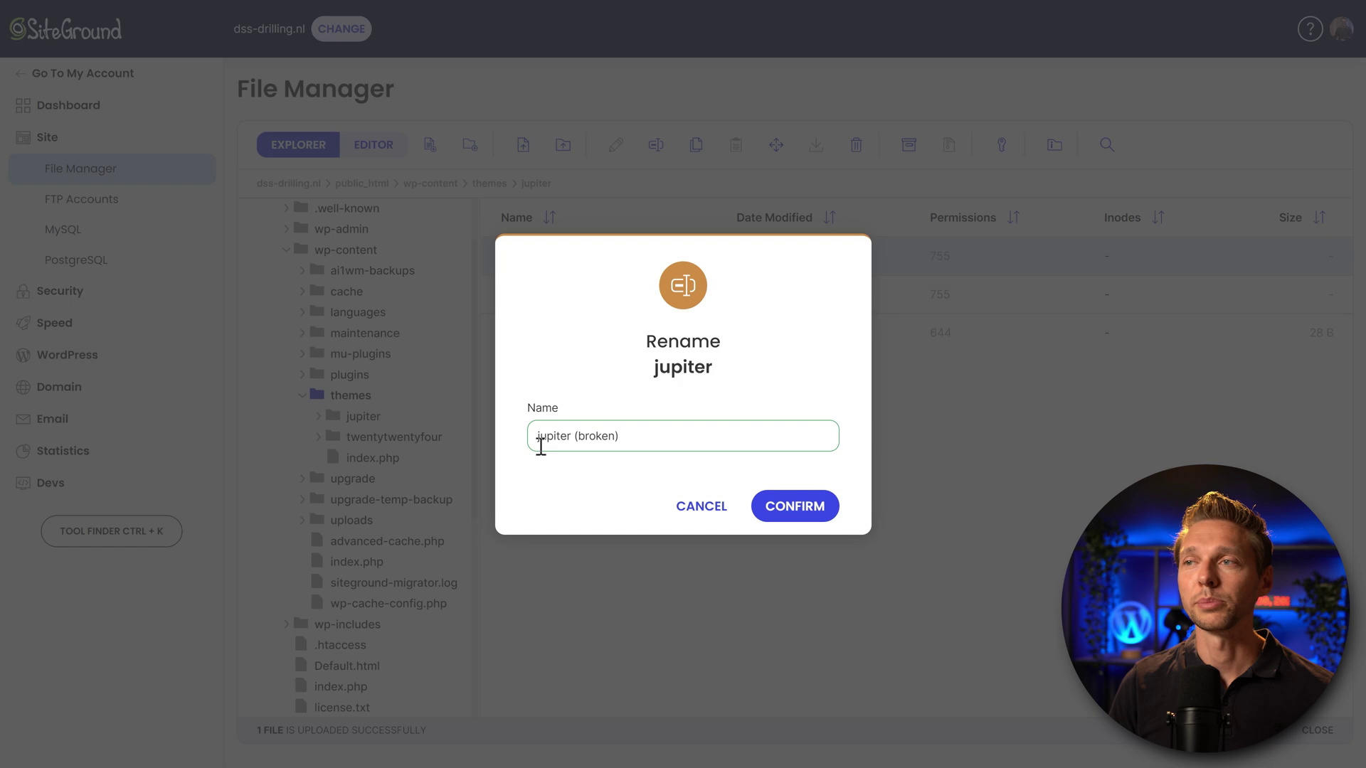
click(809, 516)
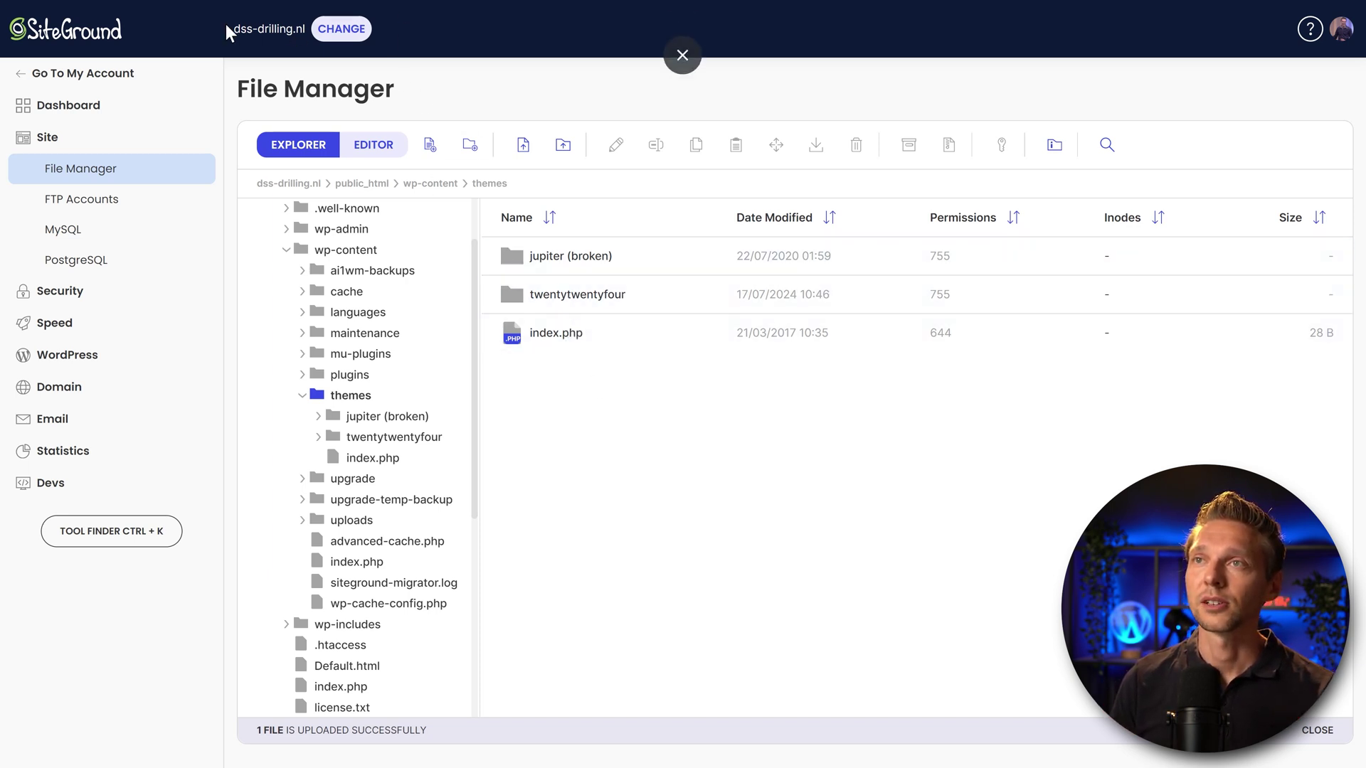
Copy the site's domain name from the address bar to reload the site
drag(231, 24, 306, 24)
right_click(280, 31)
click(338, 49)
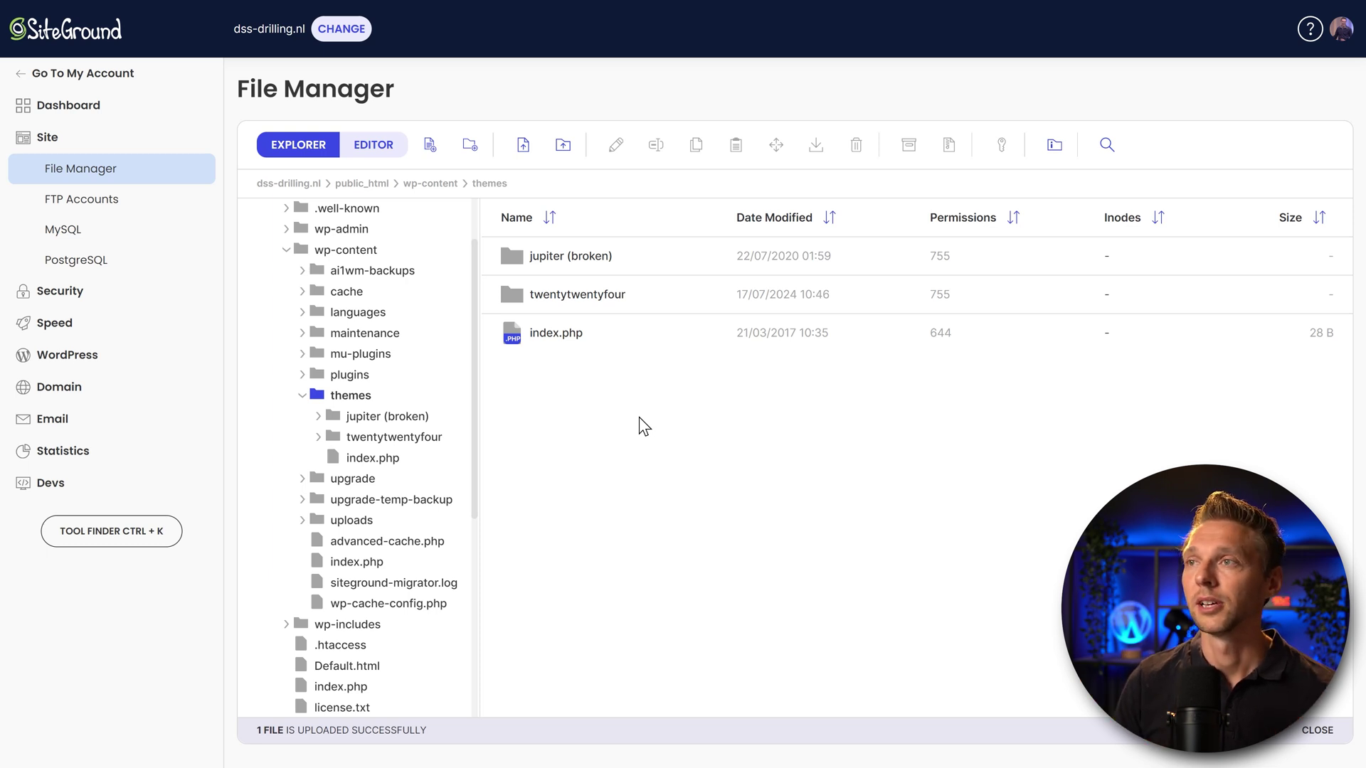
Rename 'jupiter (broken)' back to 'jupiter' and collapse the themes folder
click(661, 270)
click(656, 144)
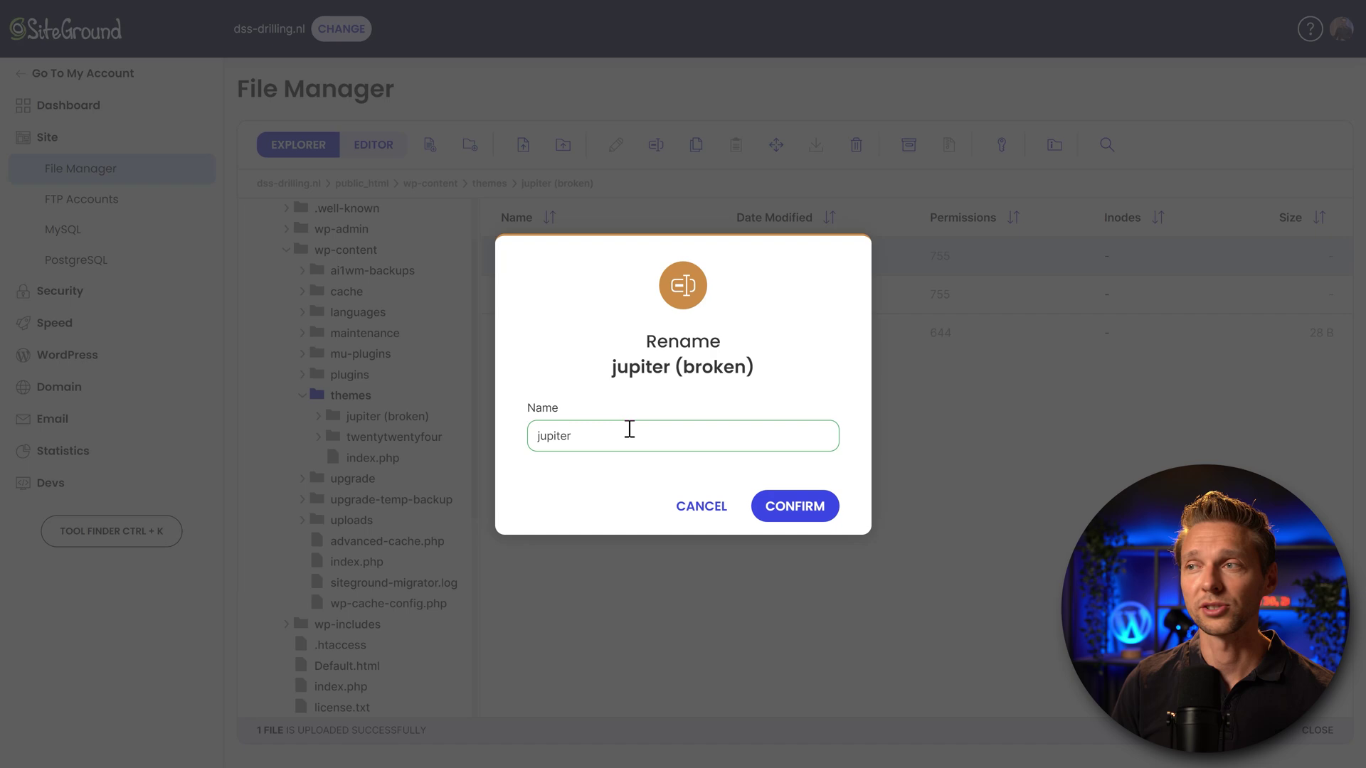
click(802, 516)
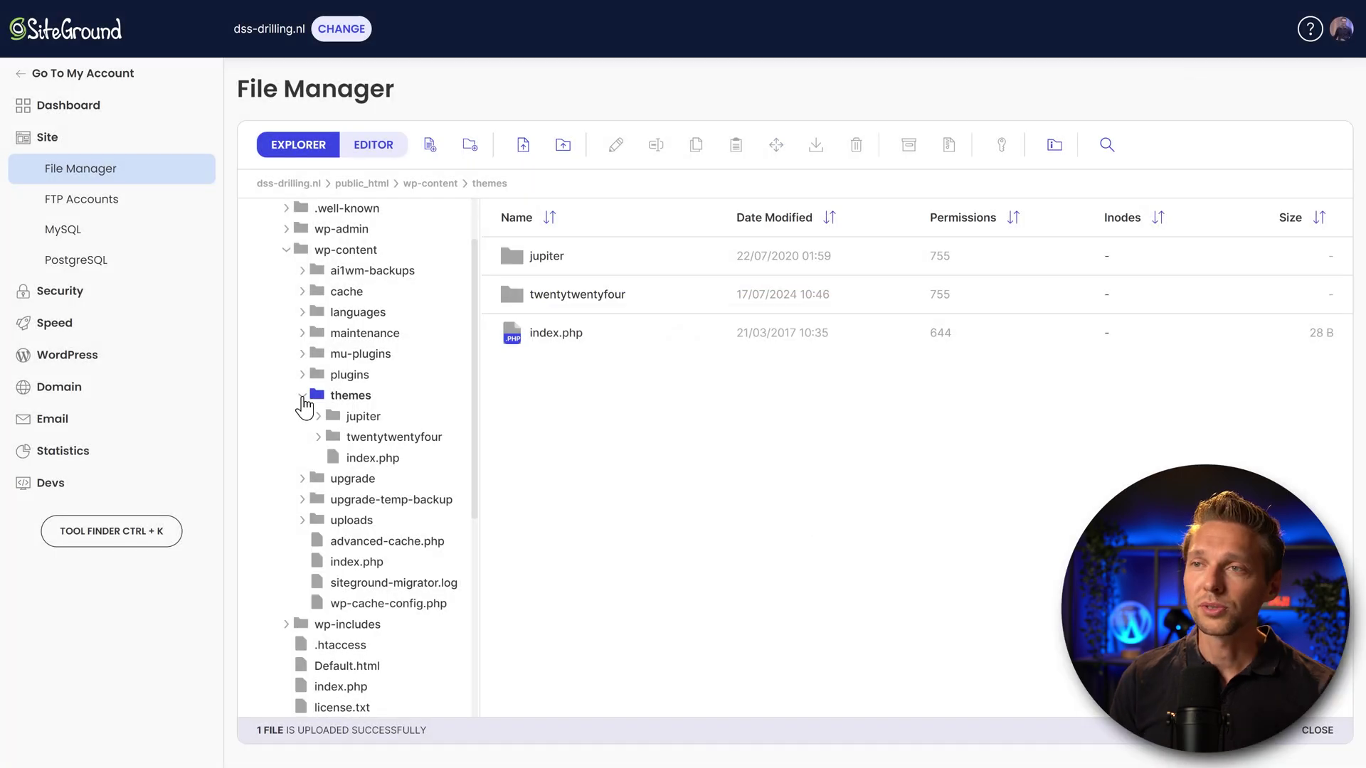
click(303, 395)
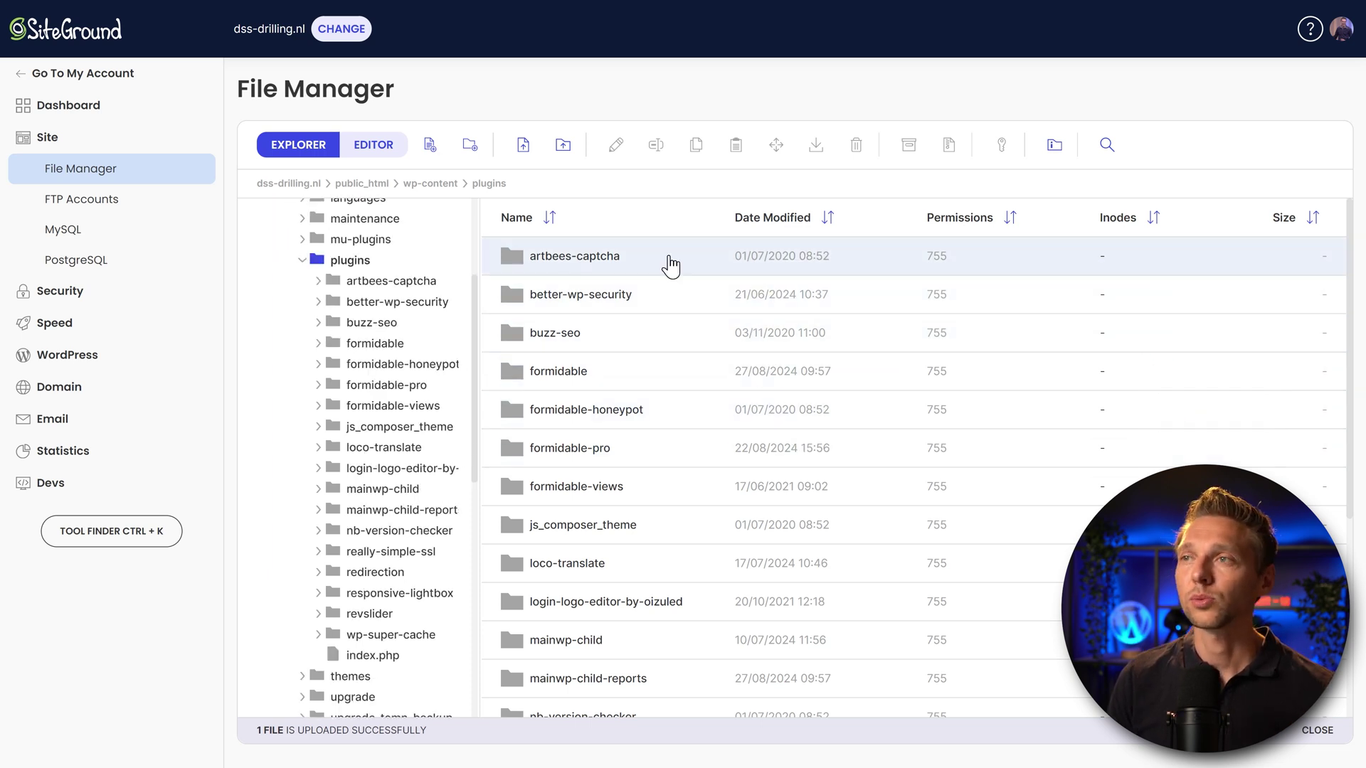
Rename artbees-captcha to 'artbees-captcha (broken)' and review the suffixed plugin folders
click(671, 266)
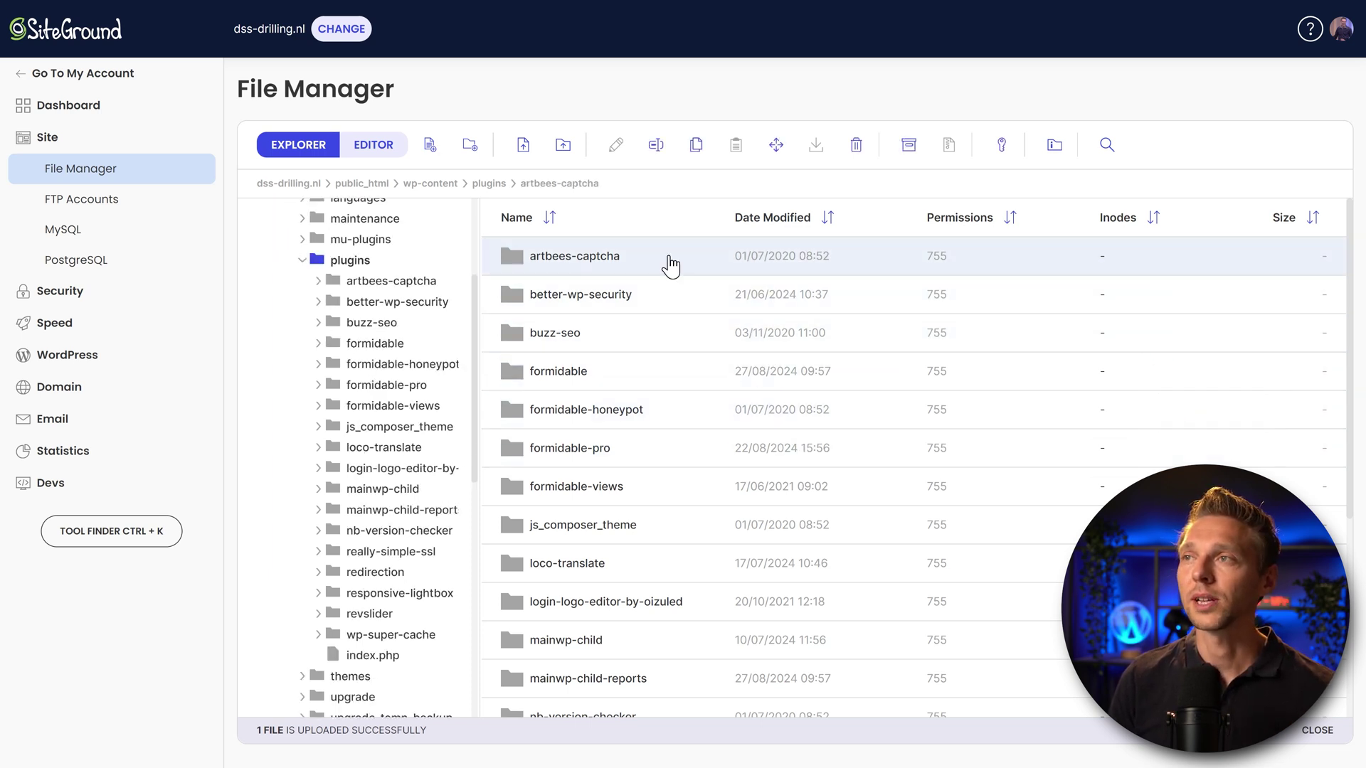
click(656, 146)
text((broken))
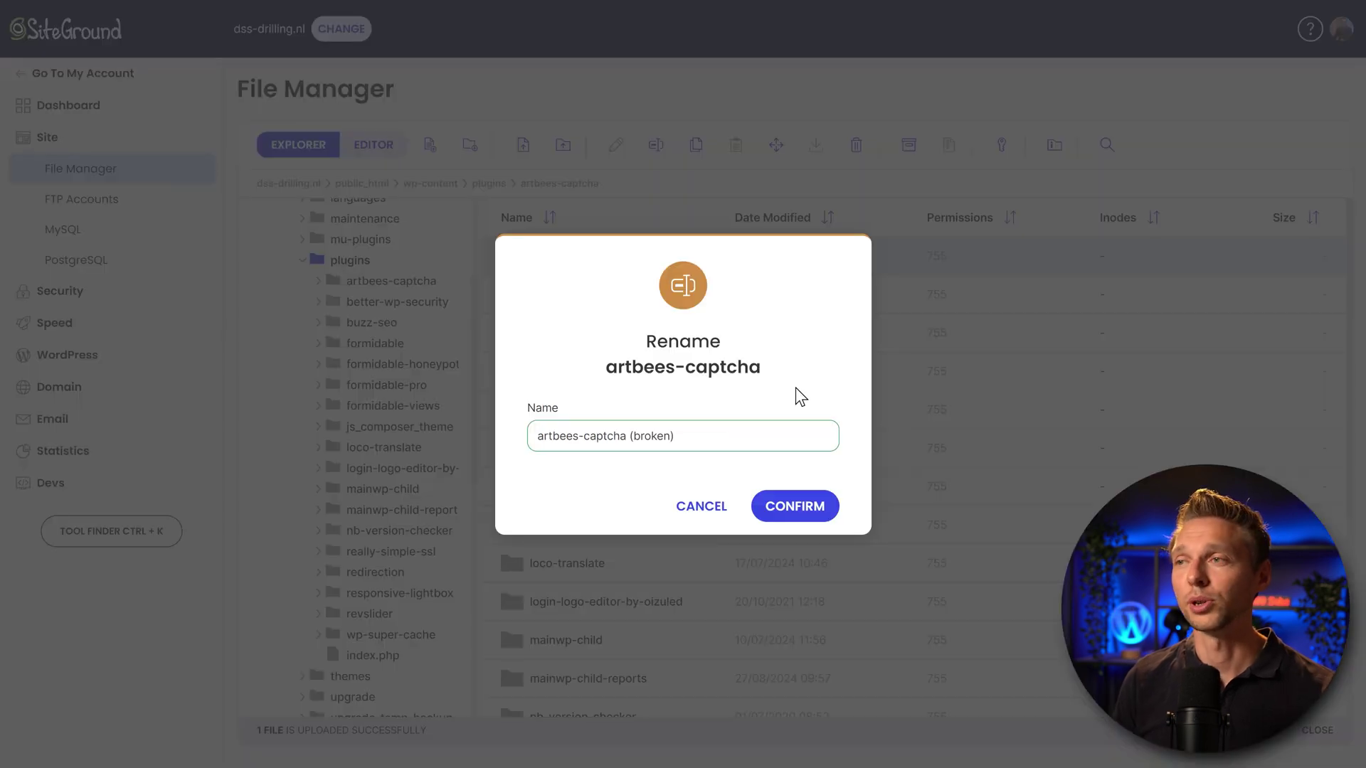
click(798, 509)
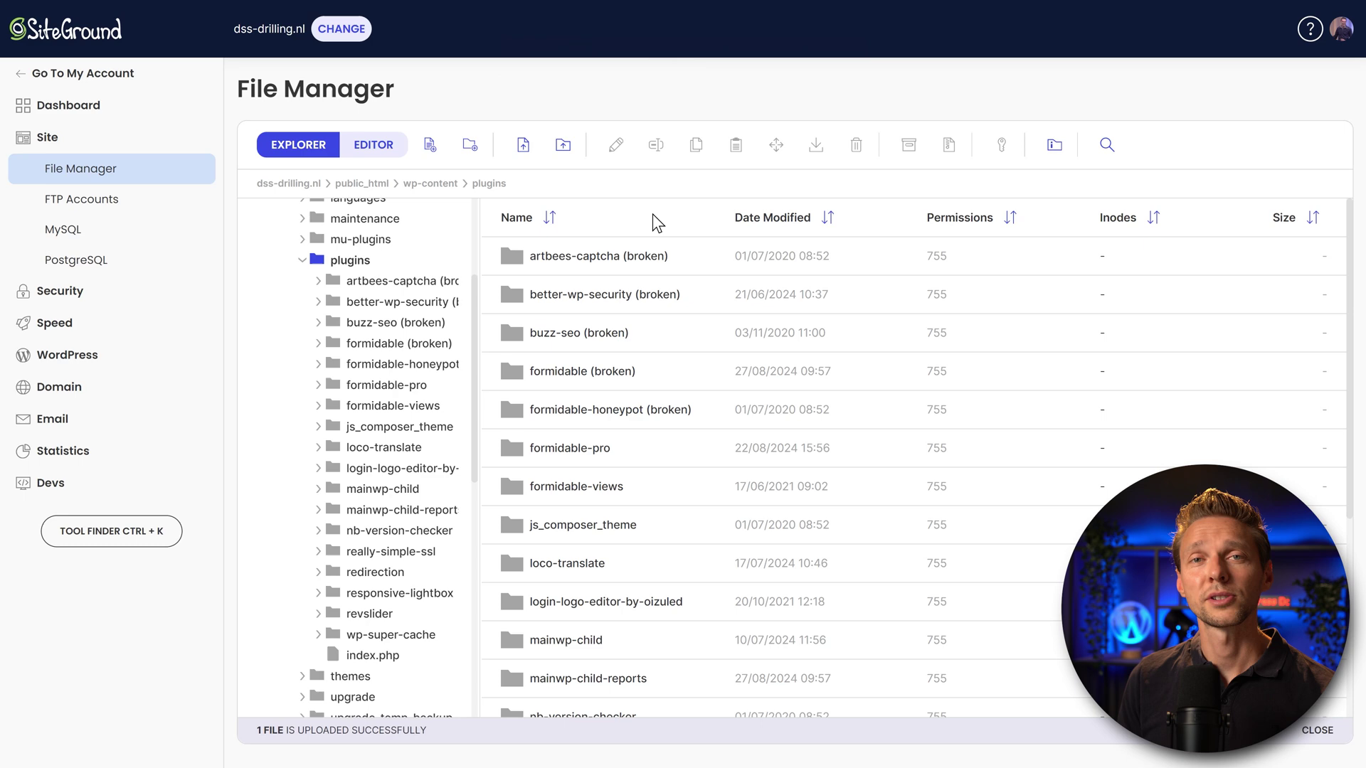
scroll(640, 360, down, 2)
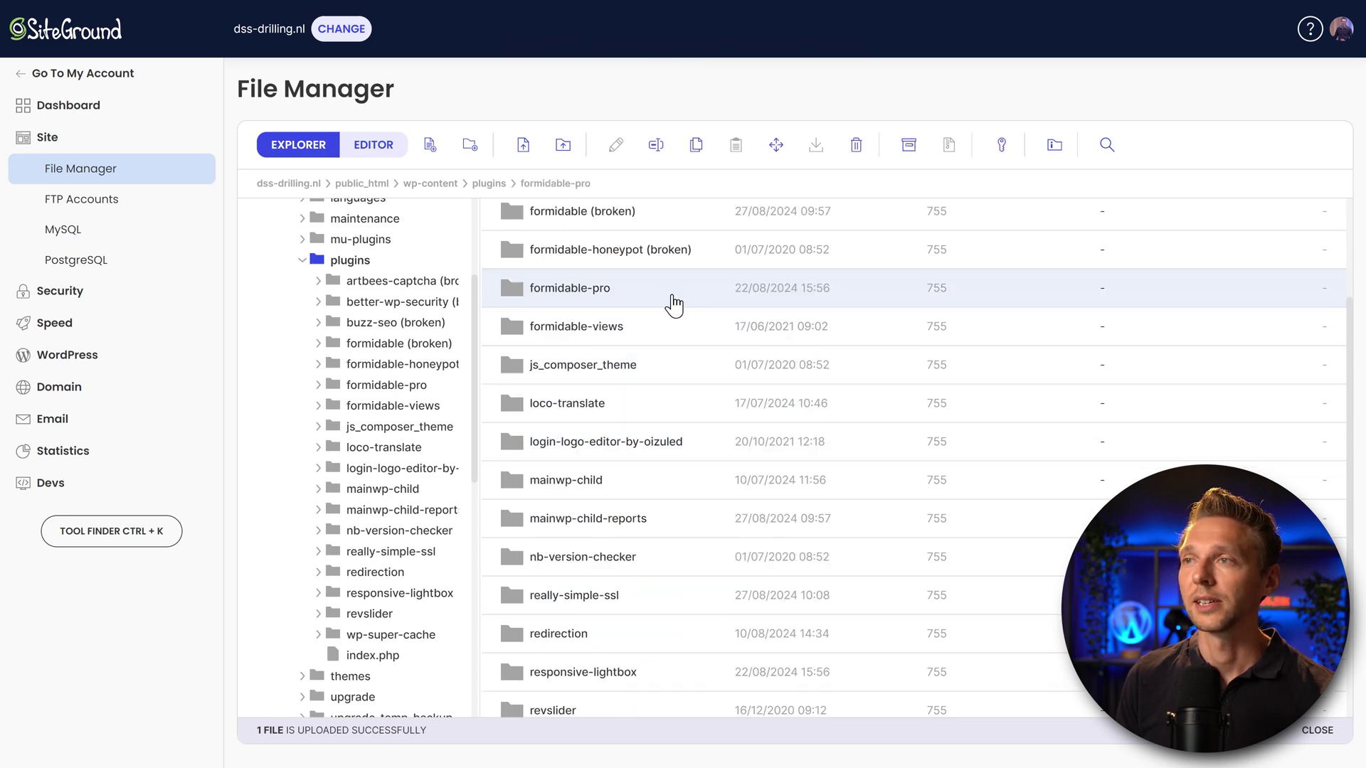
click(671, 301)
scroll(671, 305, down, 2)
scroll(640, 320, up, 2)
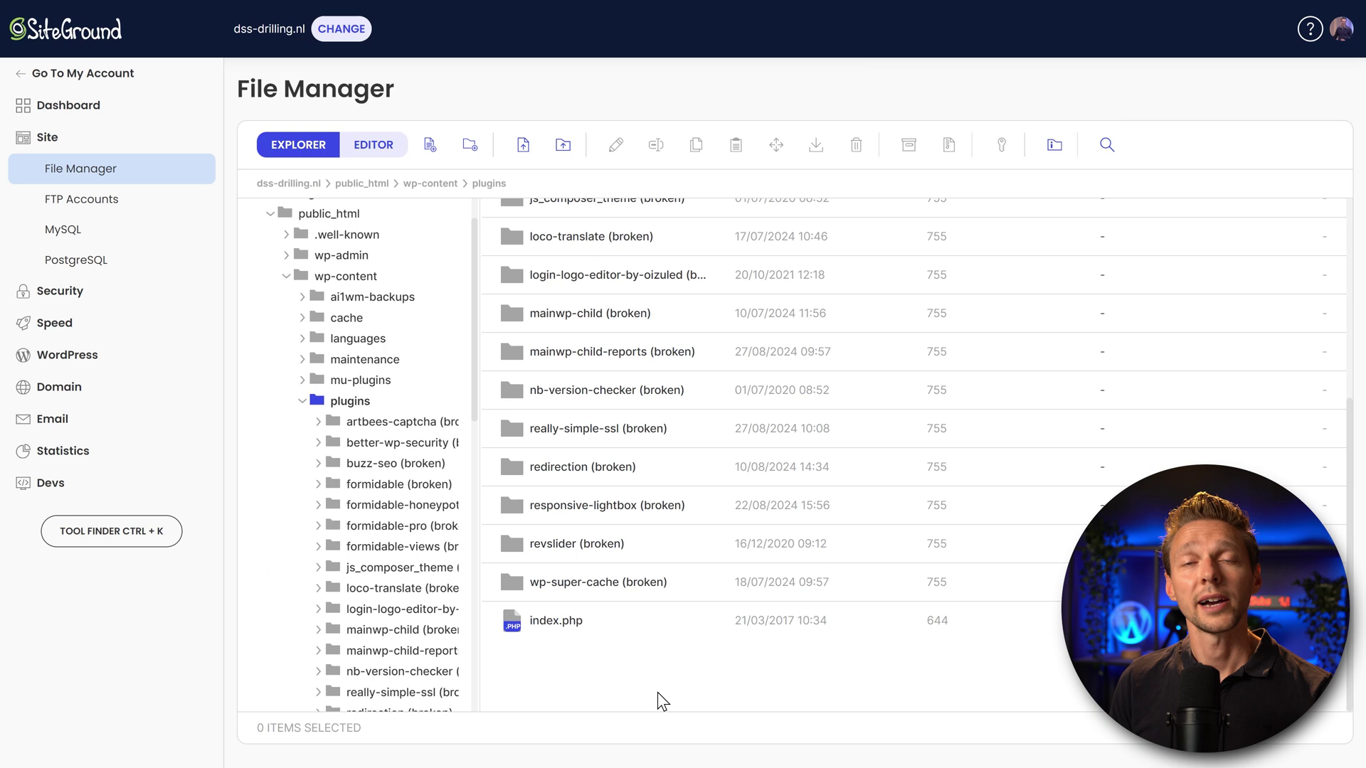
scroll(668, 406, up, 1)
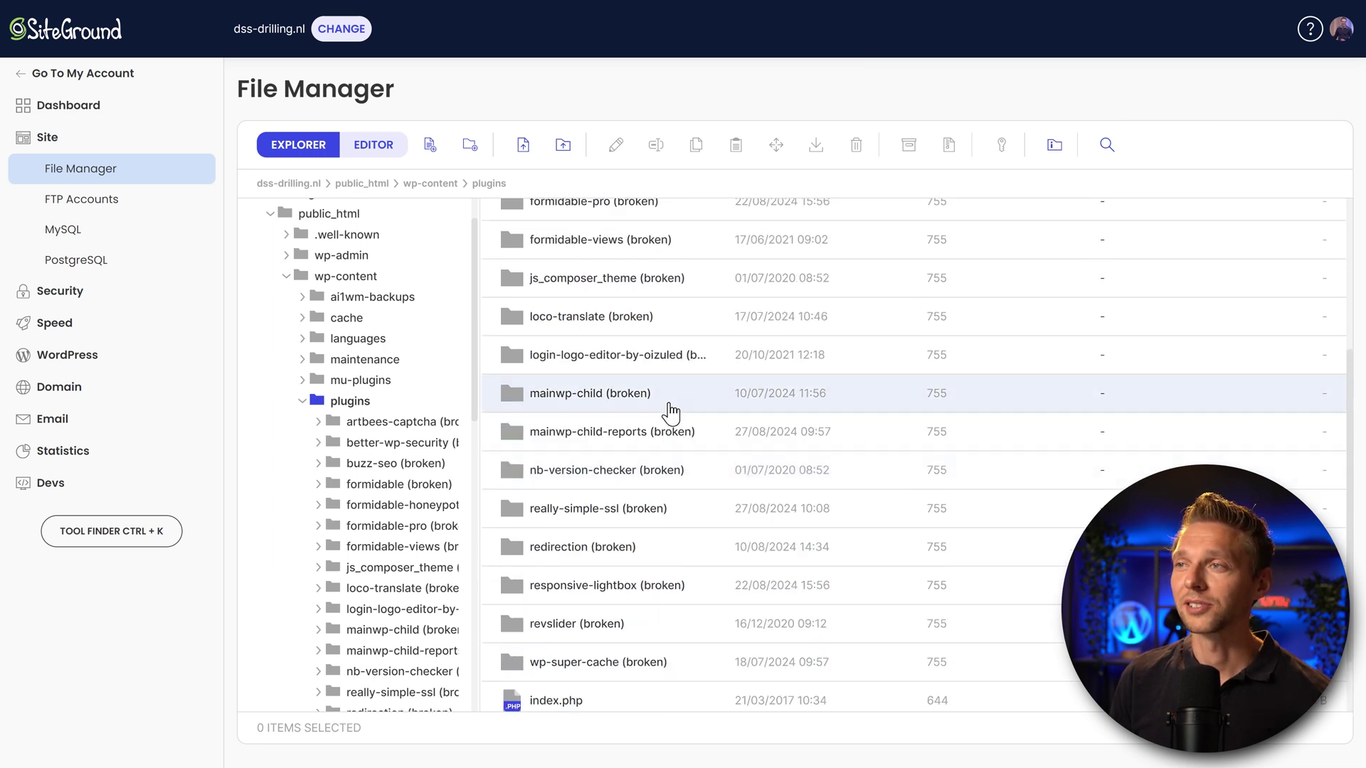
scroll(641, 427, down, 1)
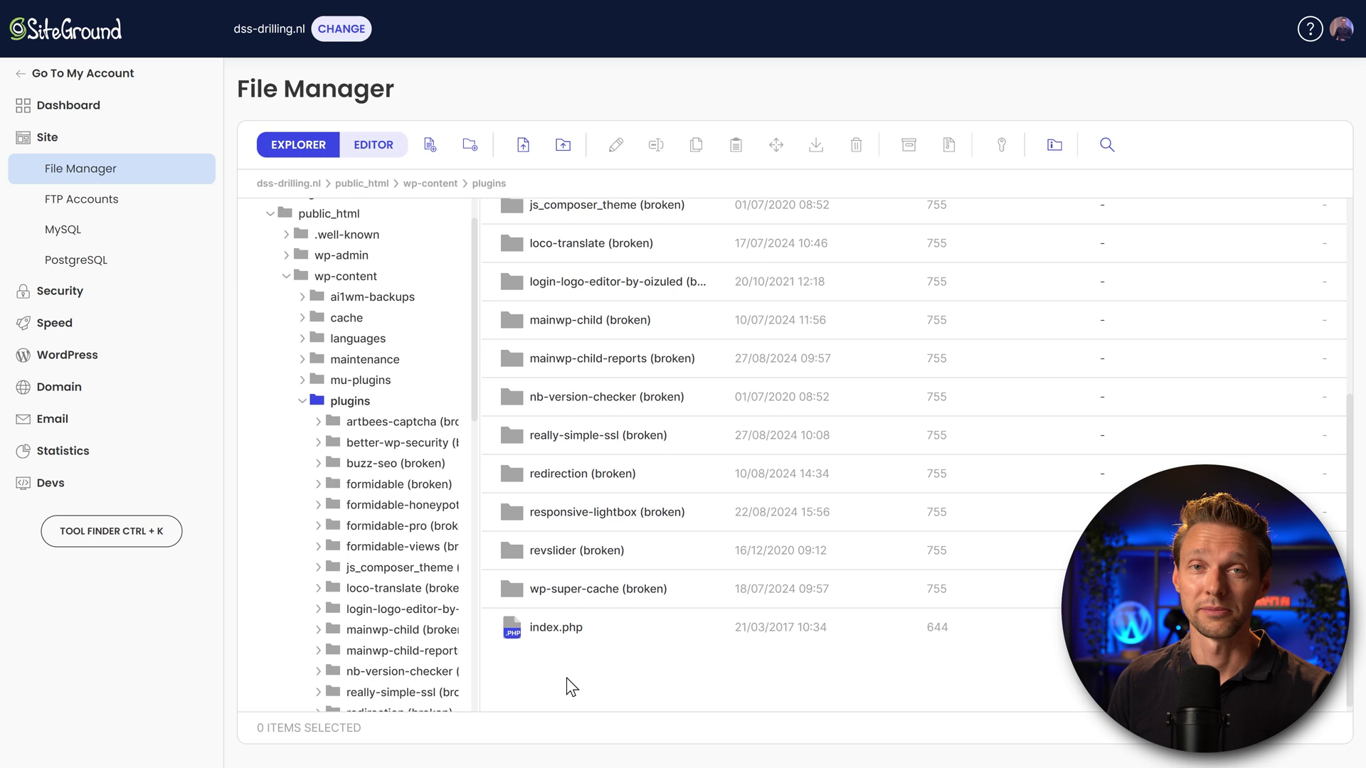
scroll(1010, 409, up, 3)
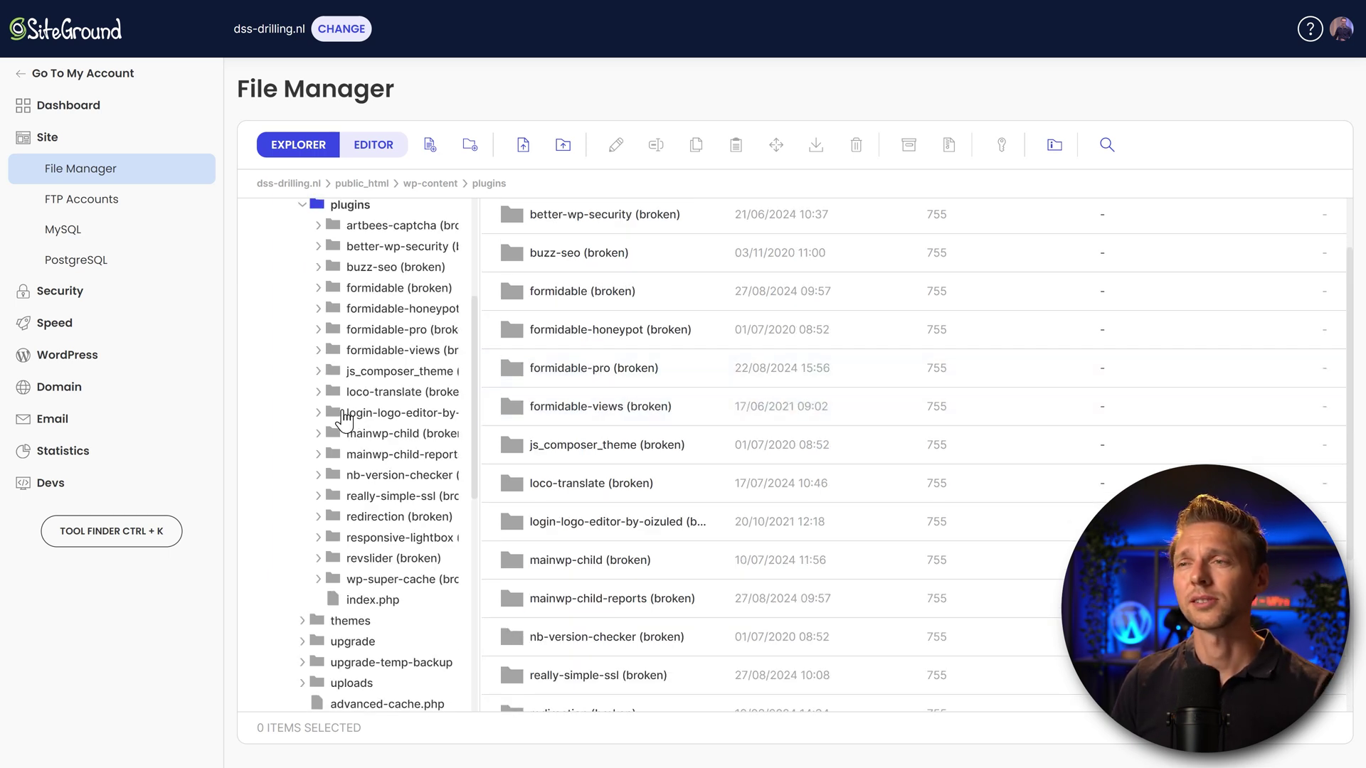
scroll(334, 409, up, 1)
scroll(376, 340, down, 1)
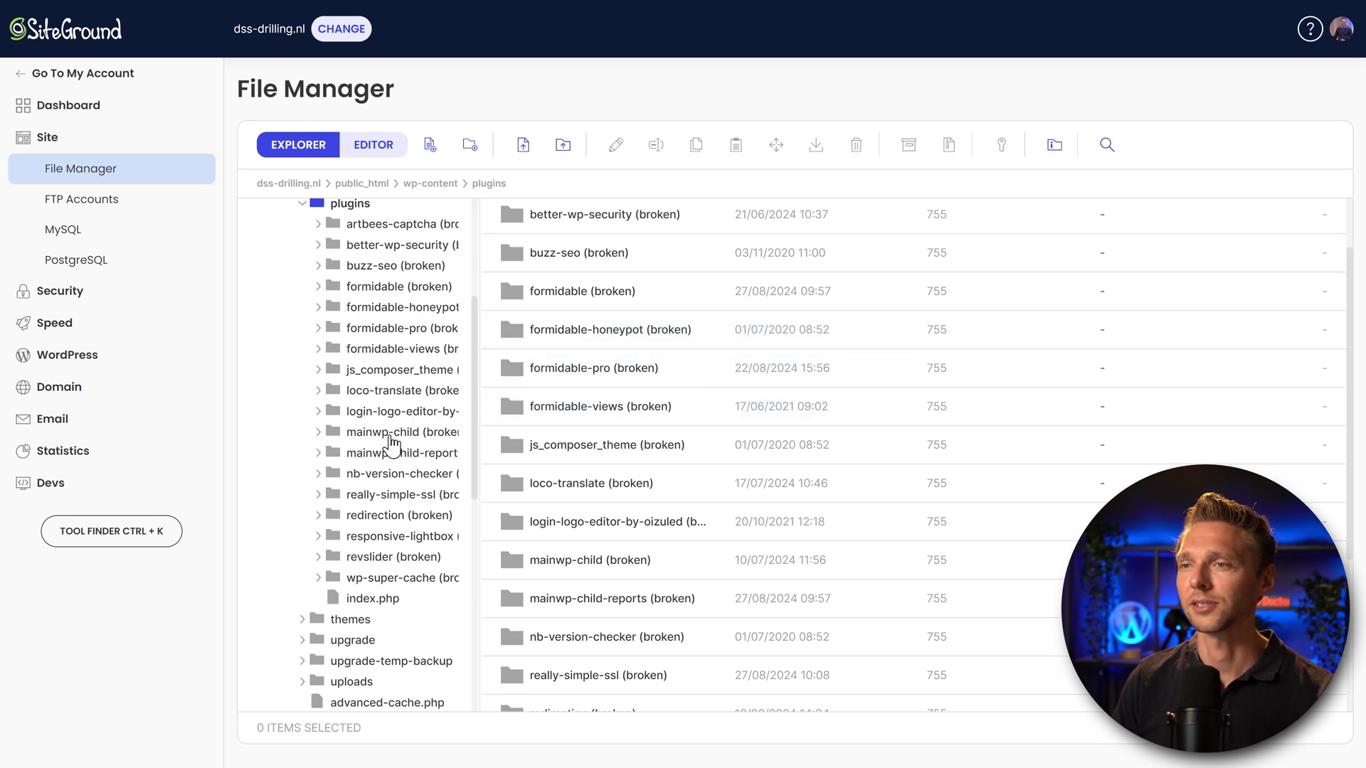
In the themes folder, rename the jupiter folder to 'jupiter (broken)'
click(359, 622)
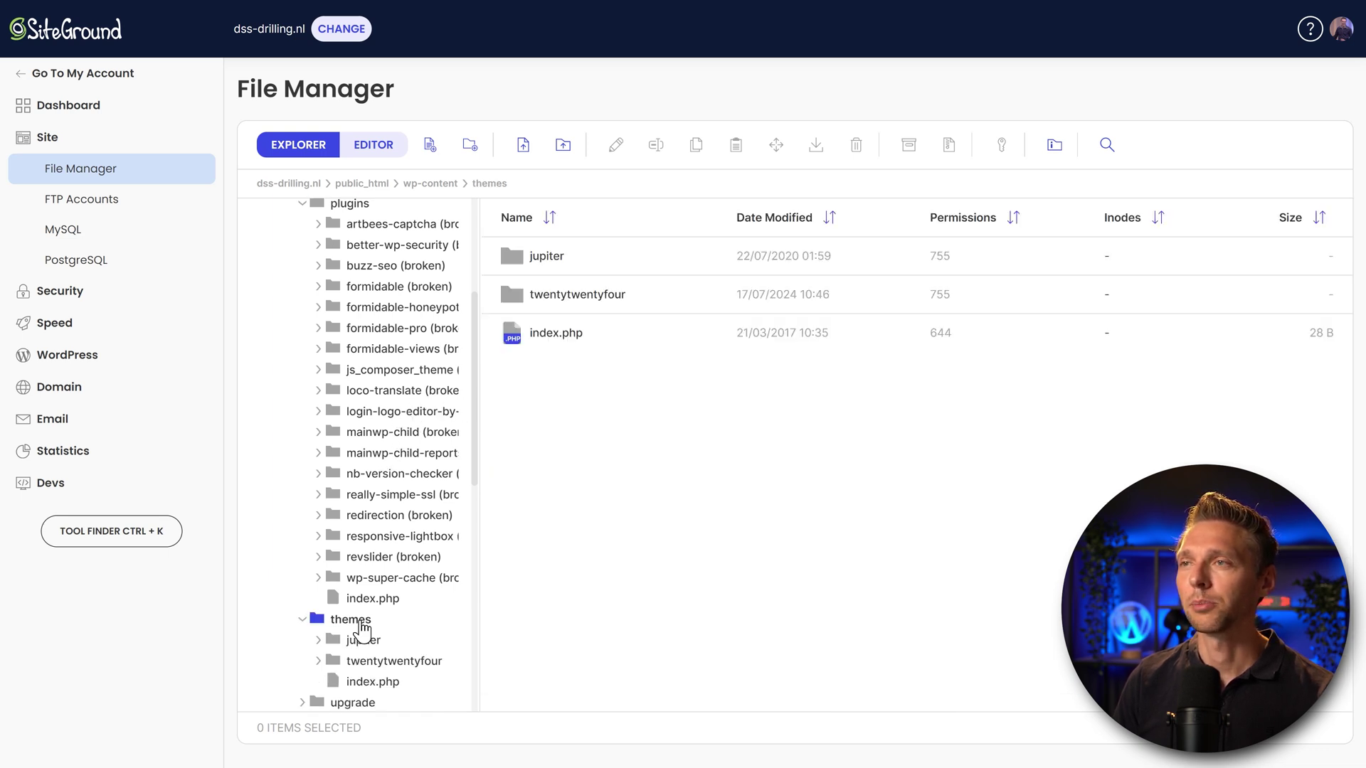
click(573, 276)
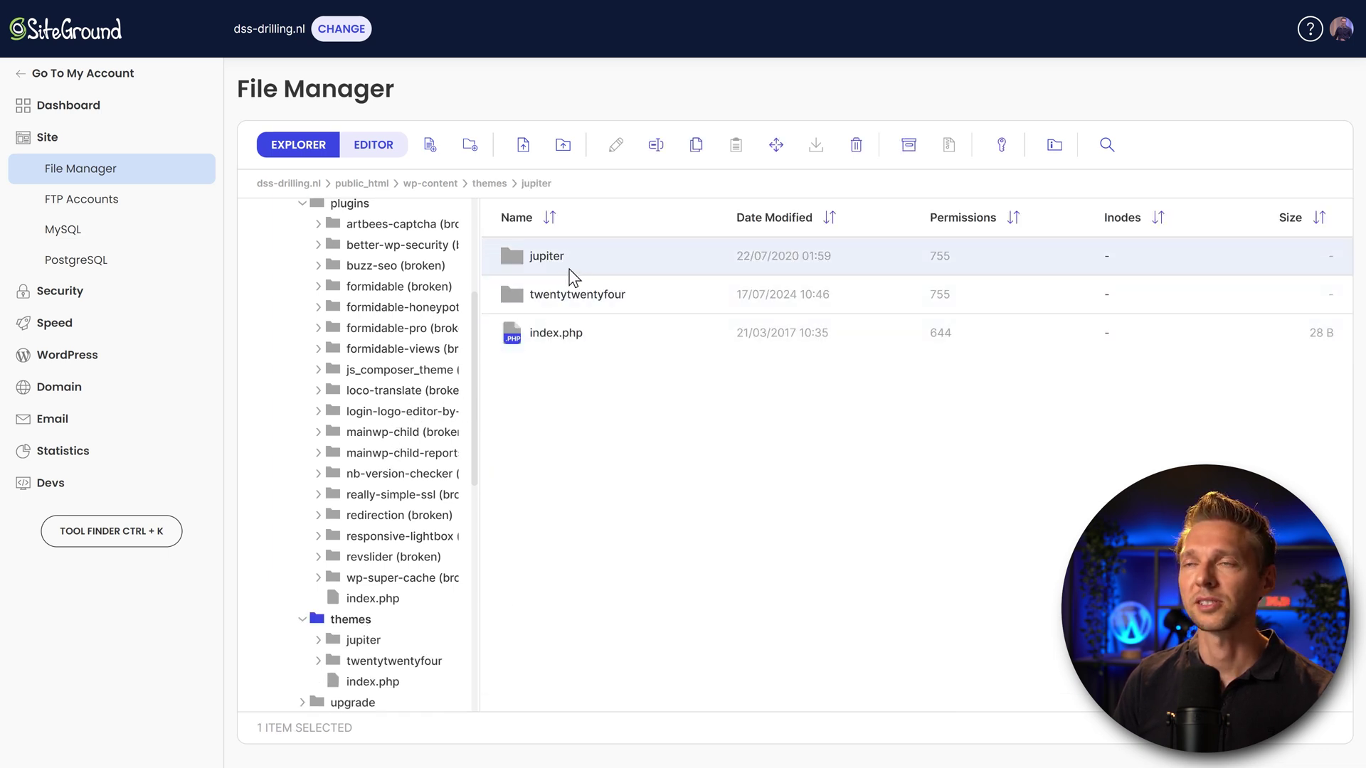
click(654, 147)
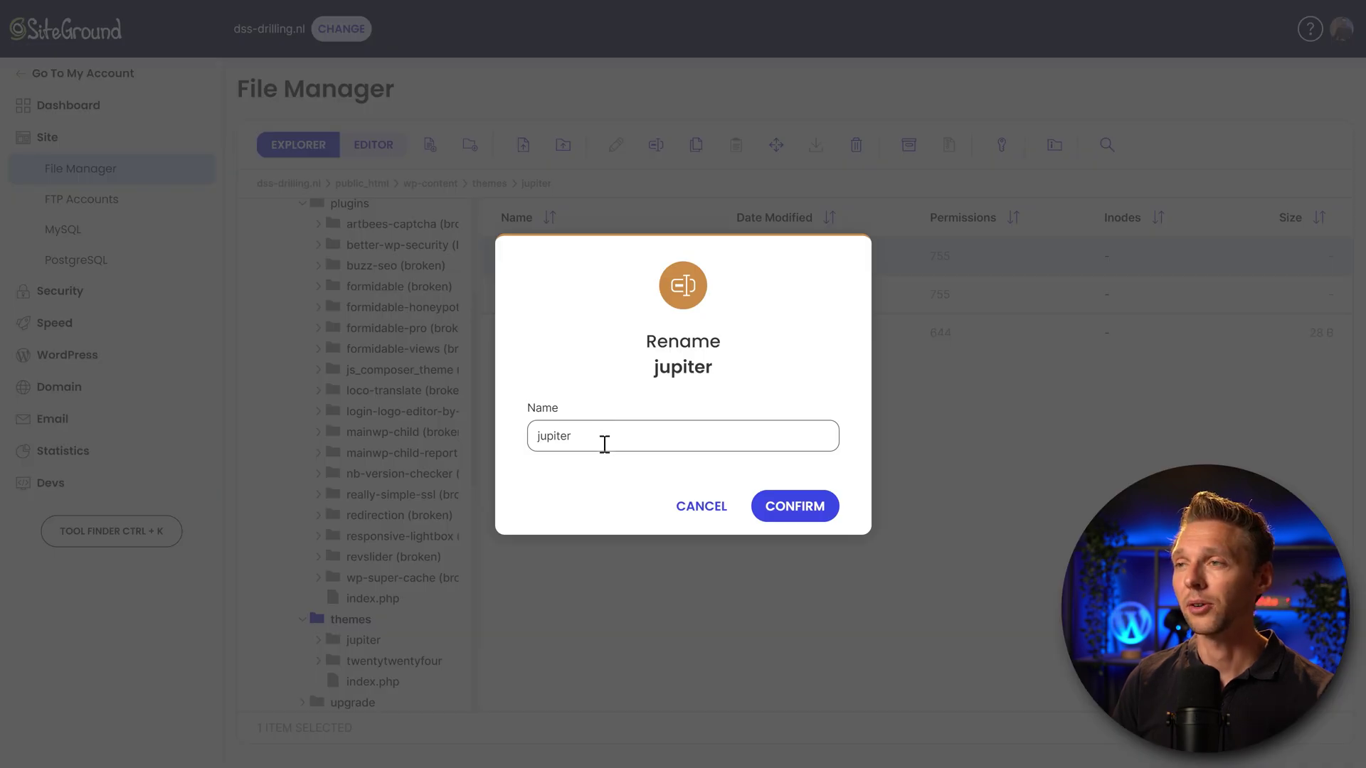
text((broken))
key(Return)
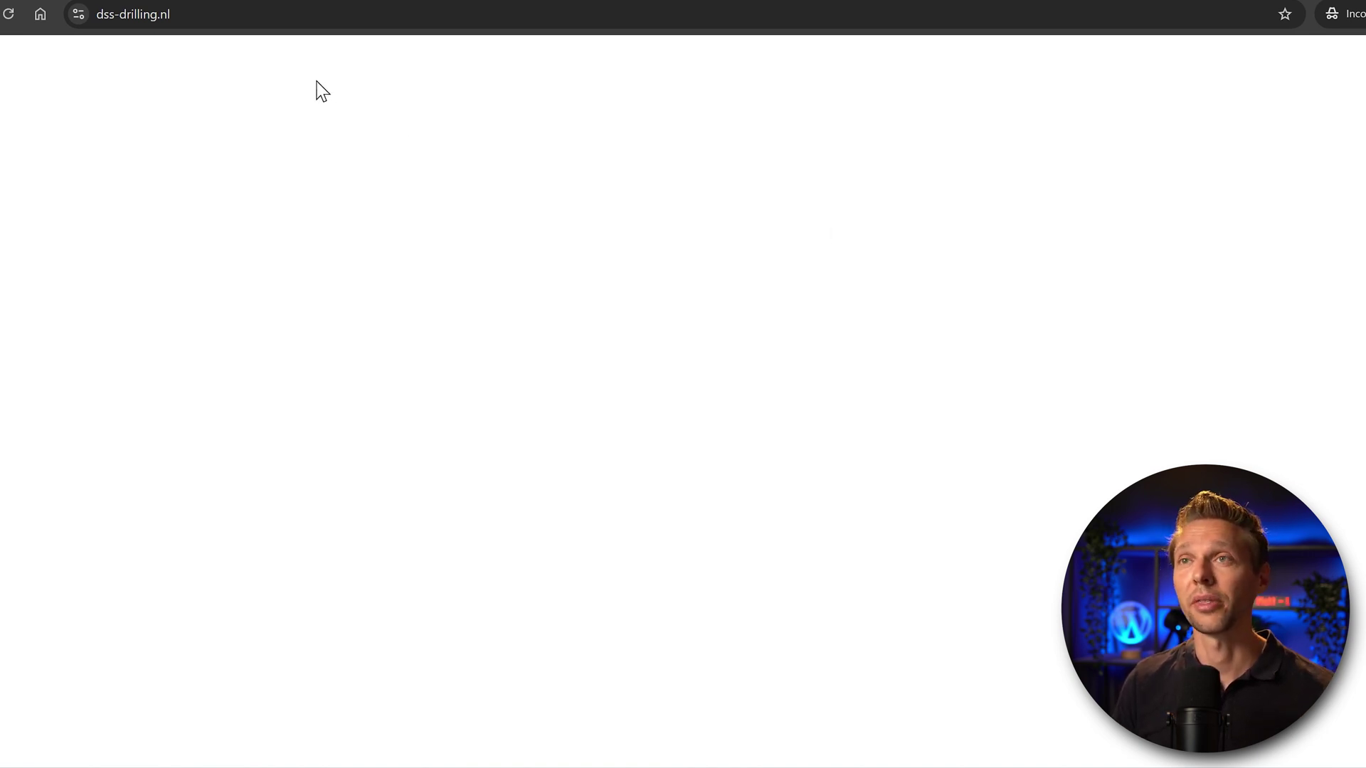
Append wp-admin/ to the site address to load the WordPress admin login
click(306, 14)
text(wp-admin/)
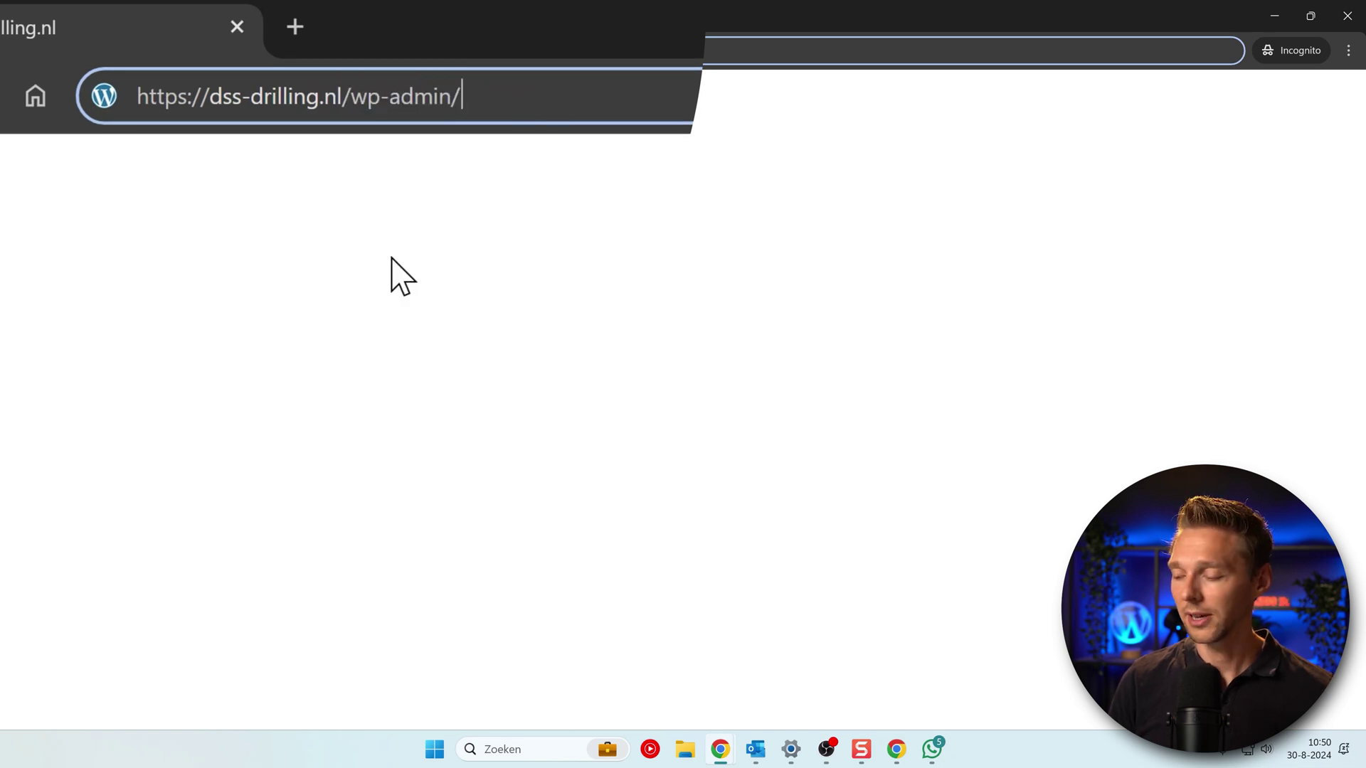
key(Return)
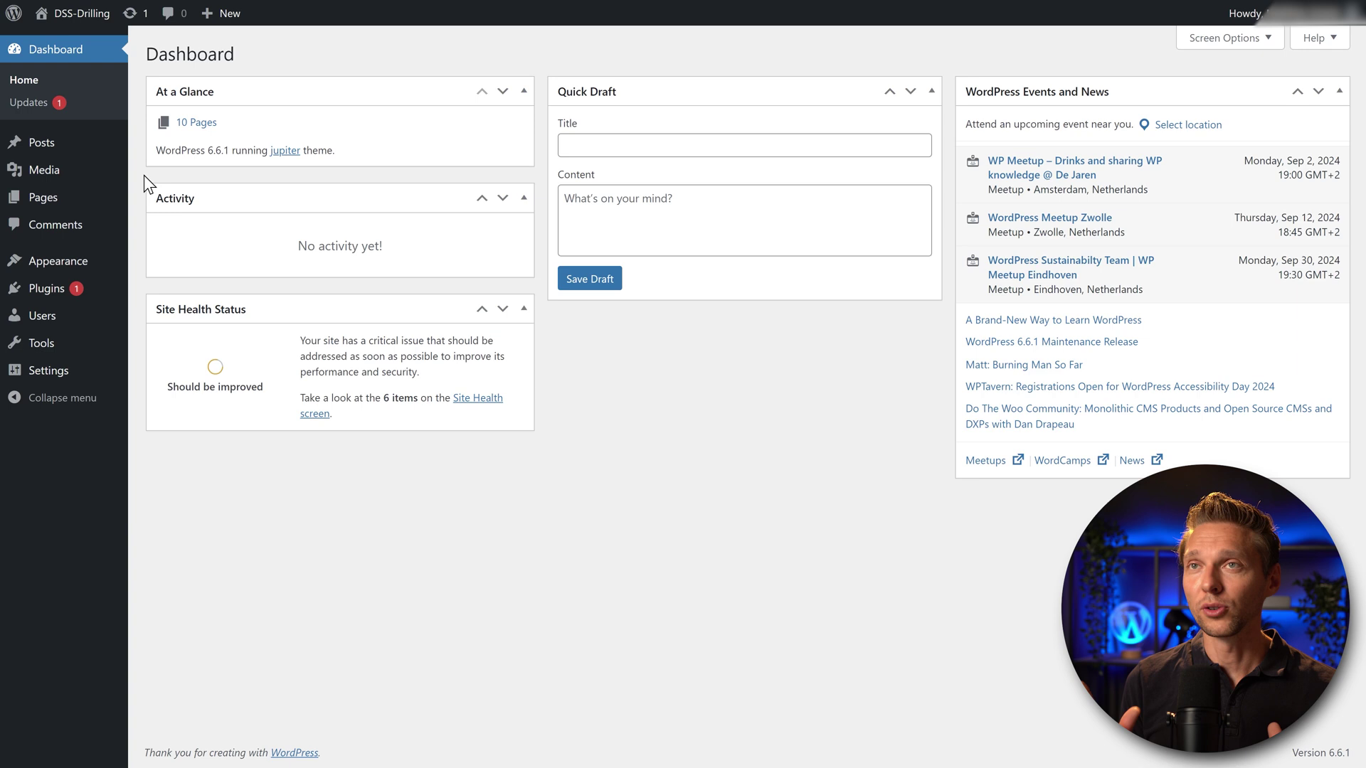
On the Updates page, select all plugins and run Update Plugins, updating MainWP Child to 5.2
click(136, 20)
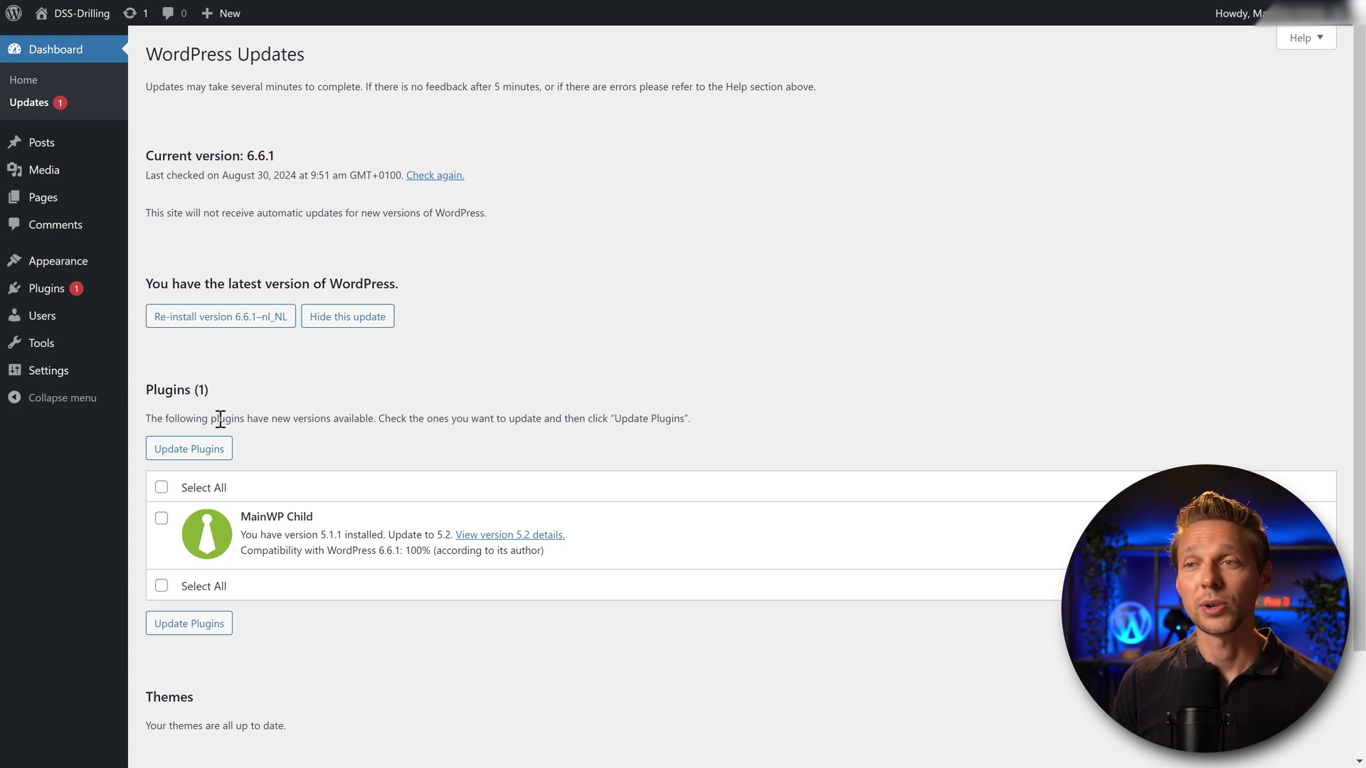
middle_click(379, 447)
click(379, 447)
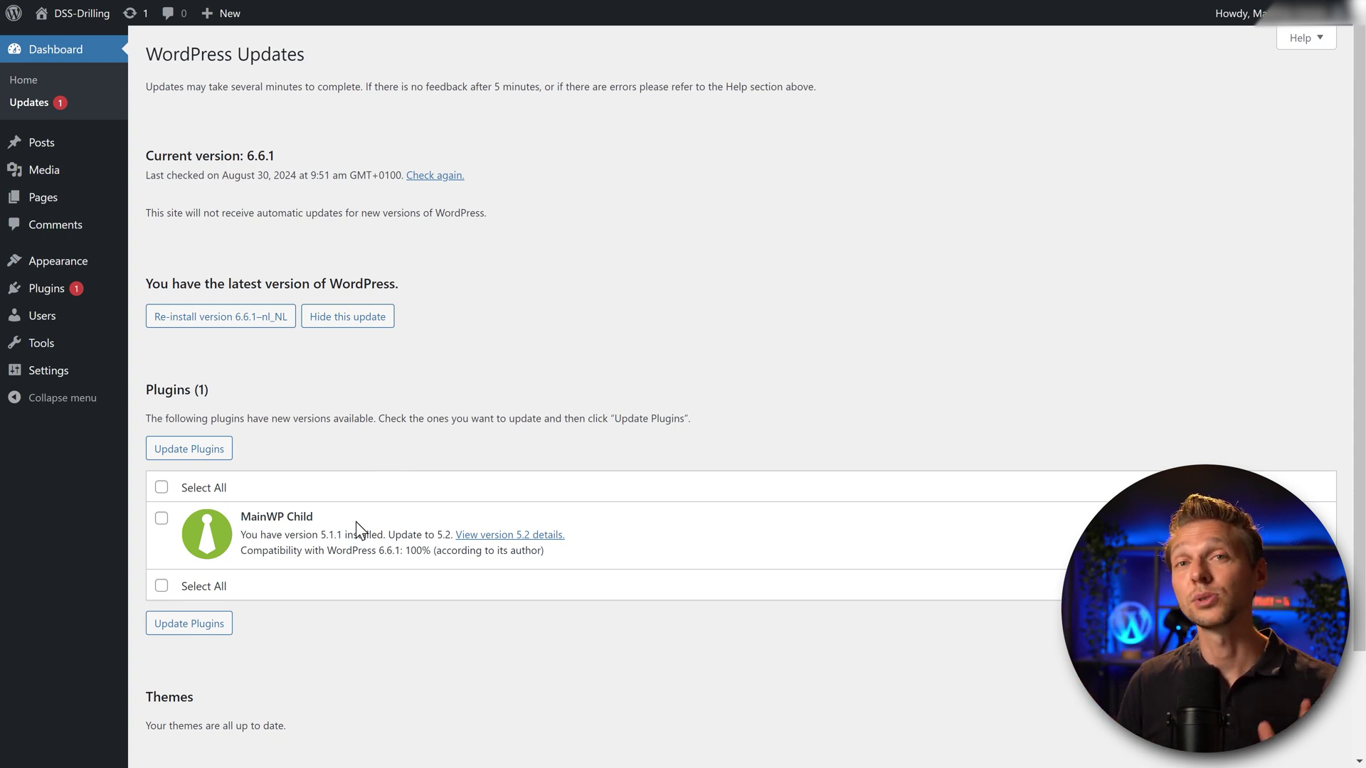
middle_click(301, 704)
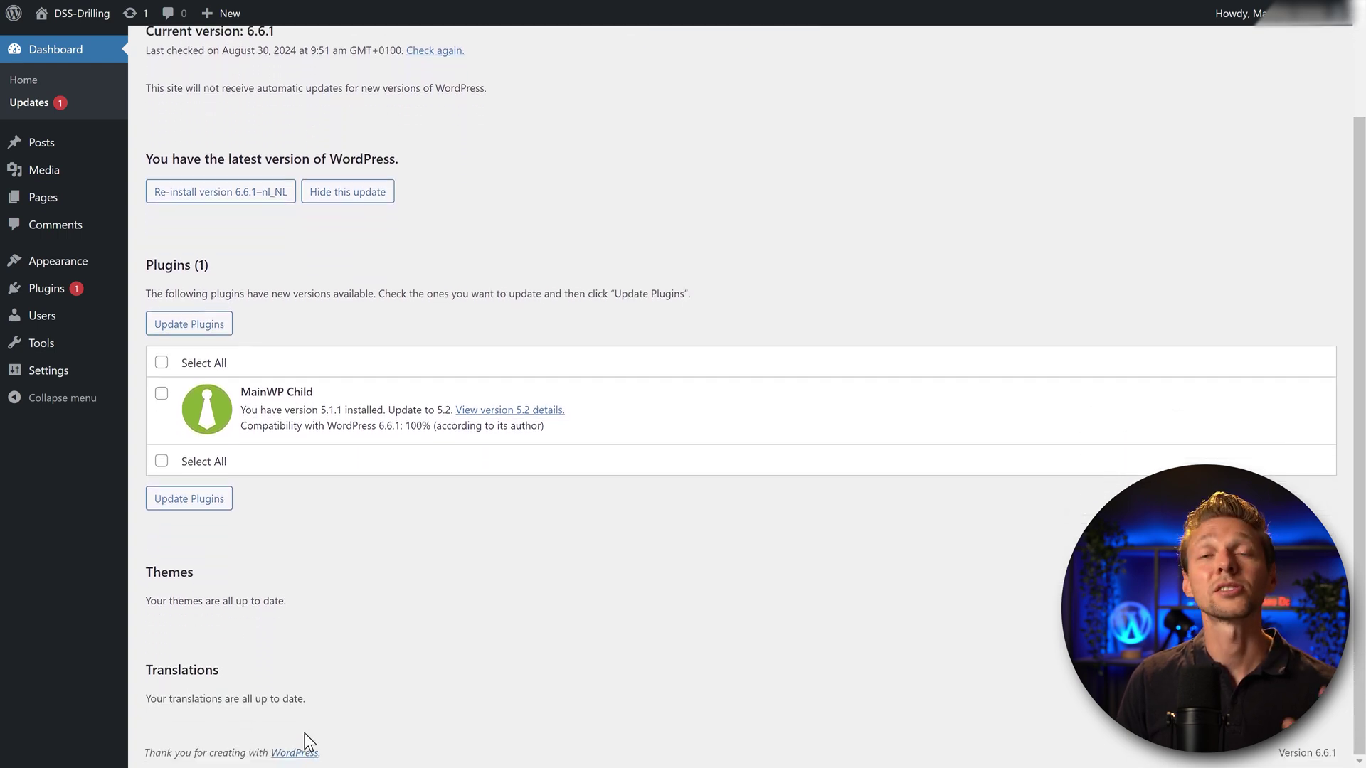
click(162, 363)
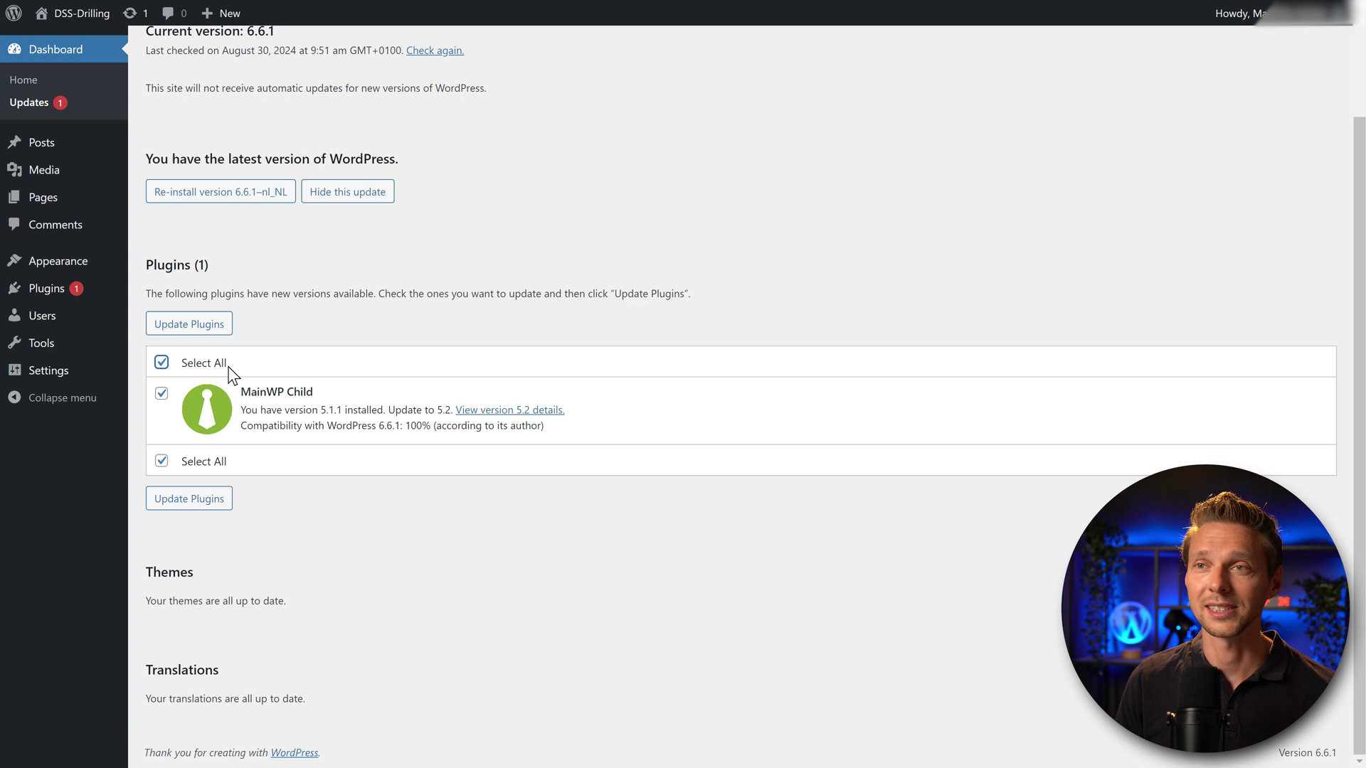
click(189, 324)
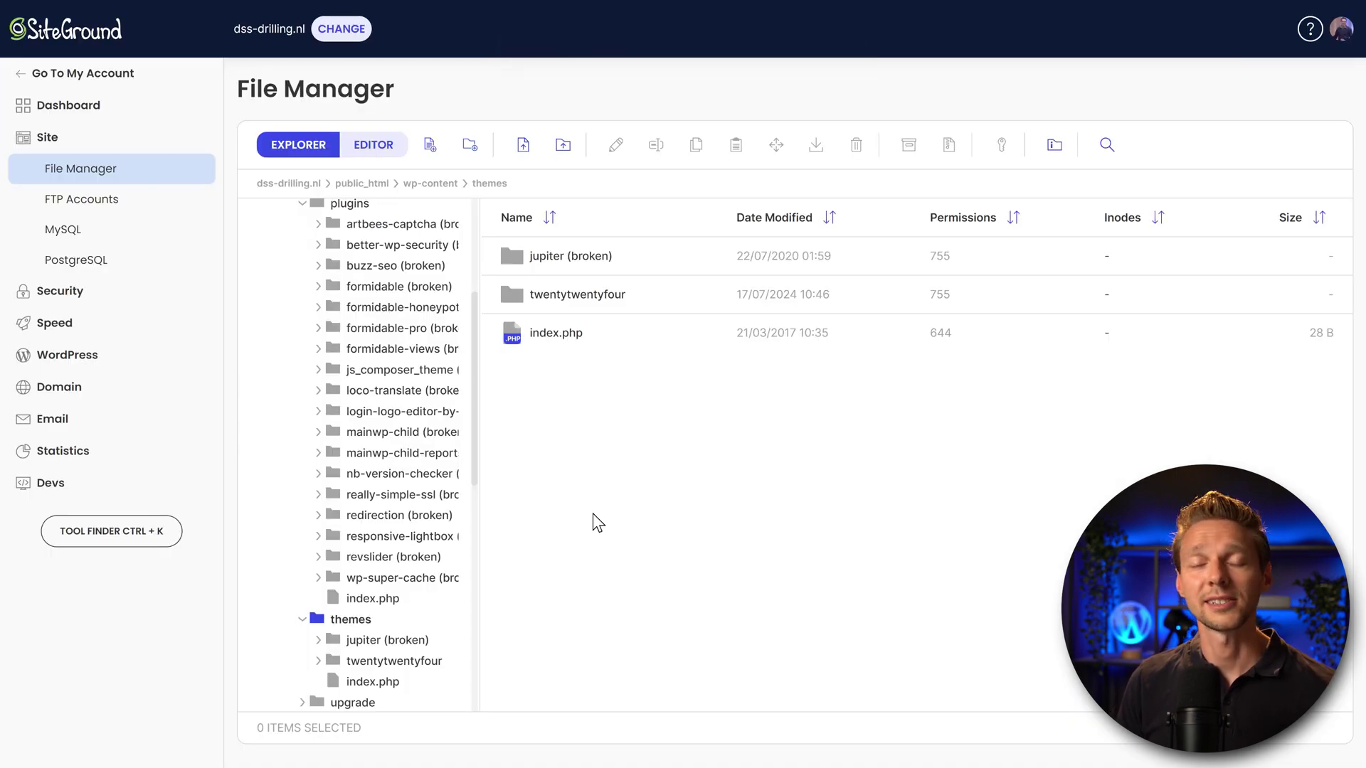
Rename the 'jupiter (broken)' theme folder back to jupiter
click(608, 266)
click(656, 144)
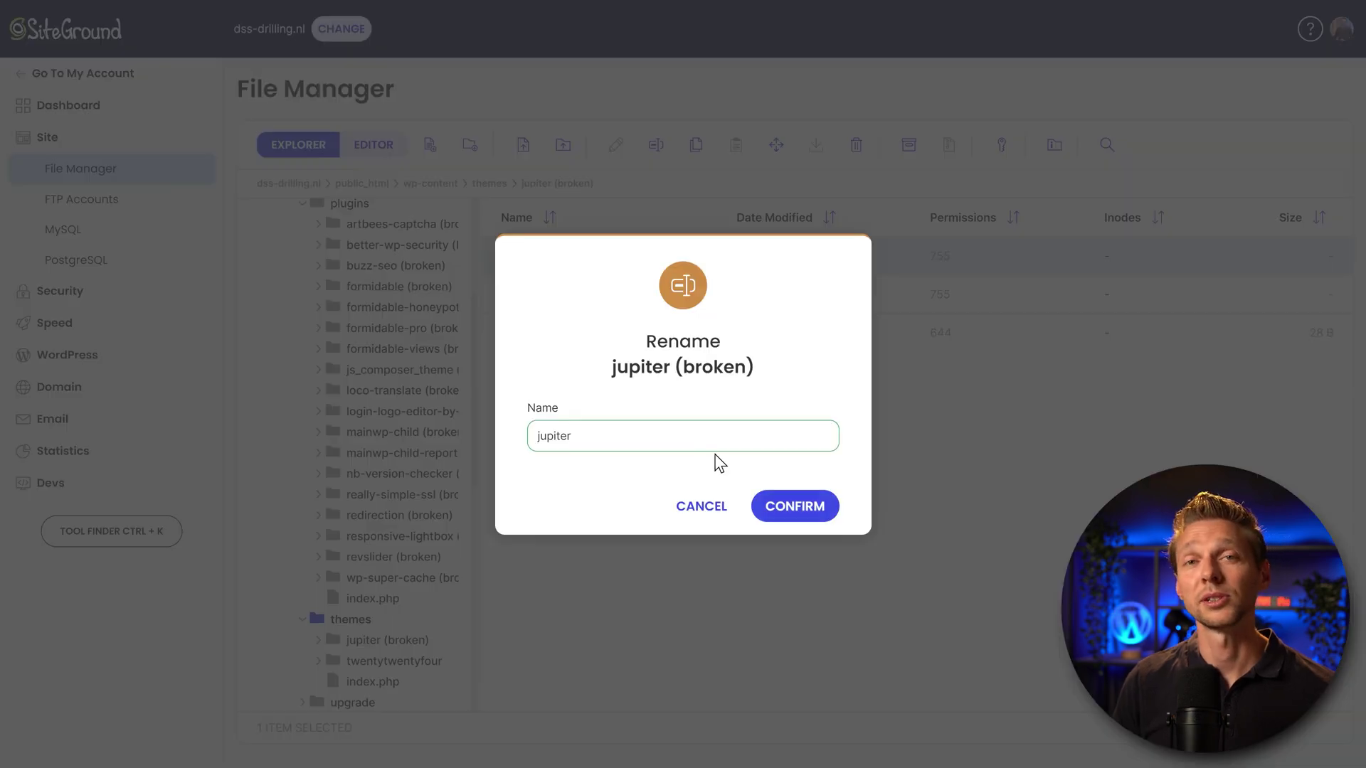
click(795, 507)
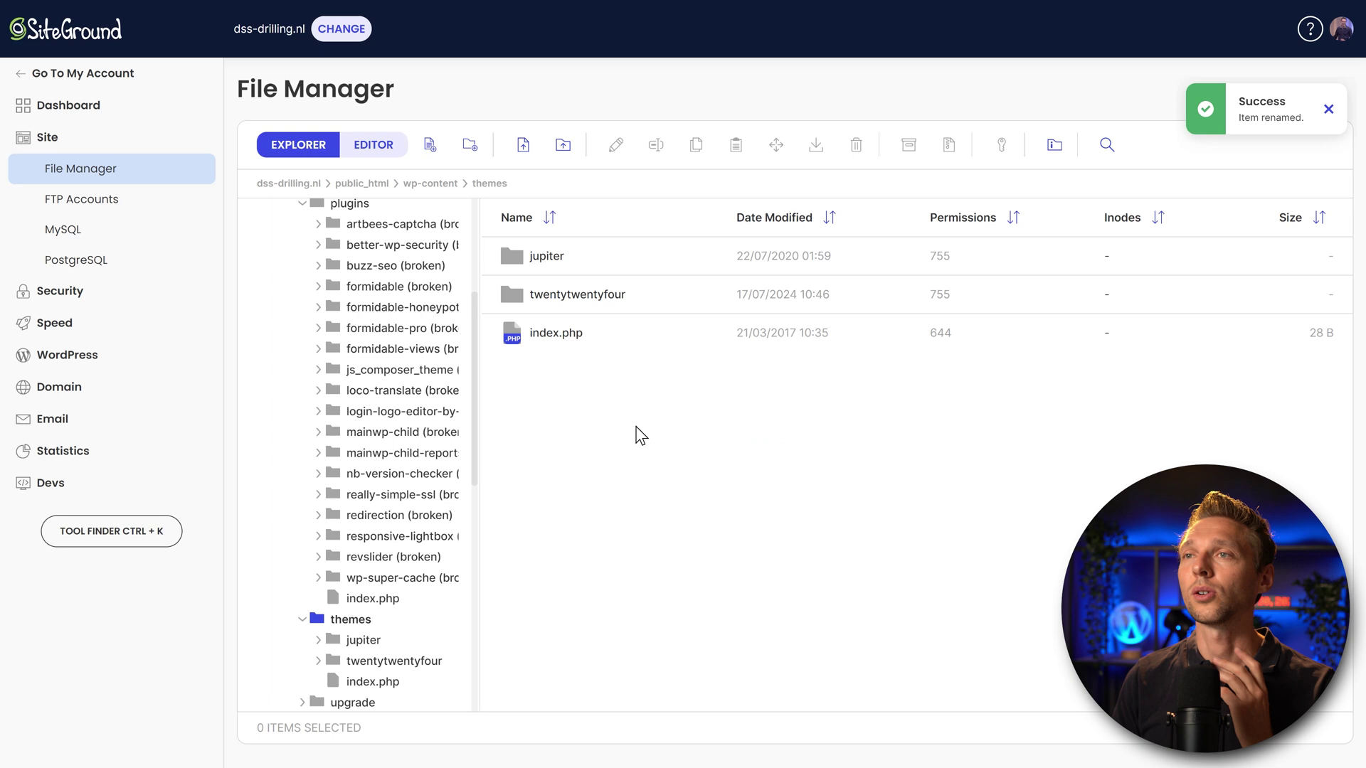
In the plugins folder, browse the list and select the 'revslider (broken)' folder
click(398, 223)
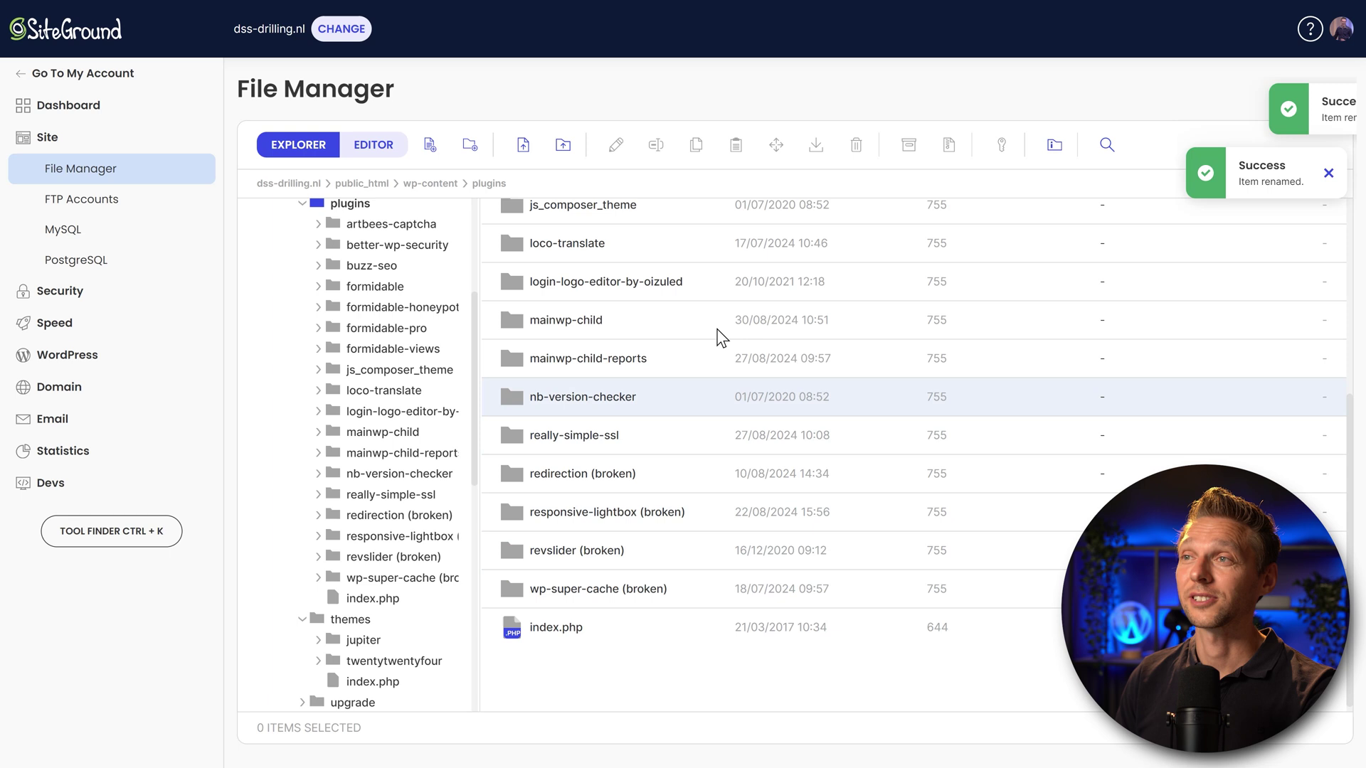
scroll(588, 349, up, 3)
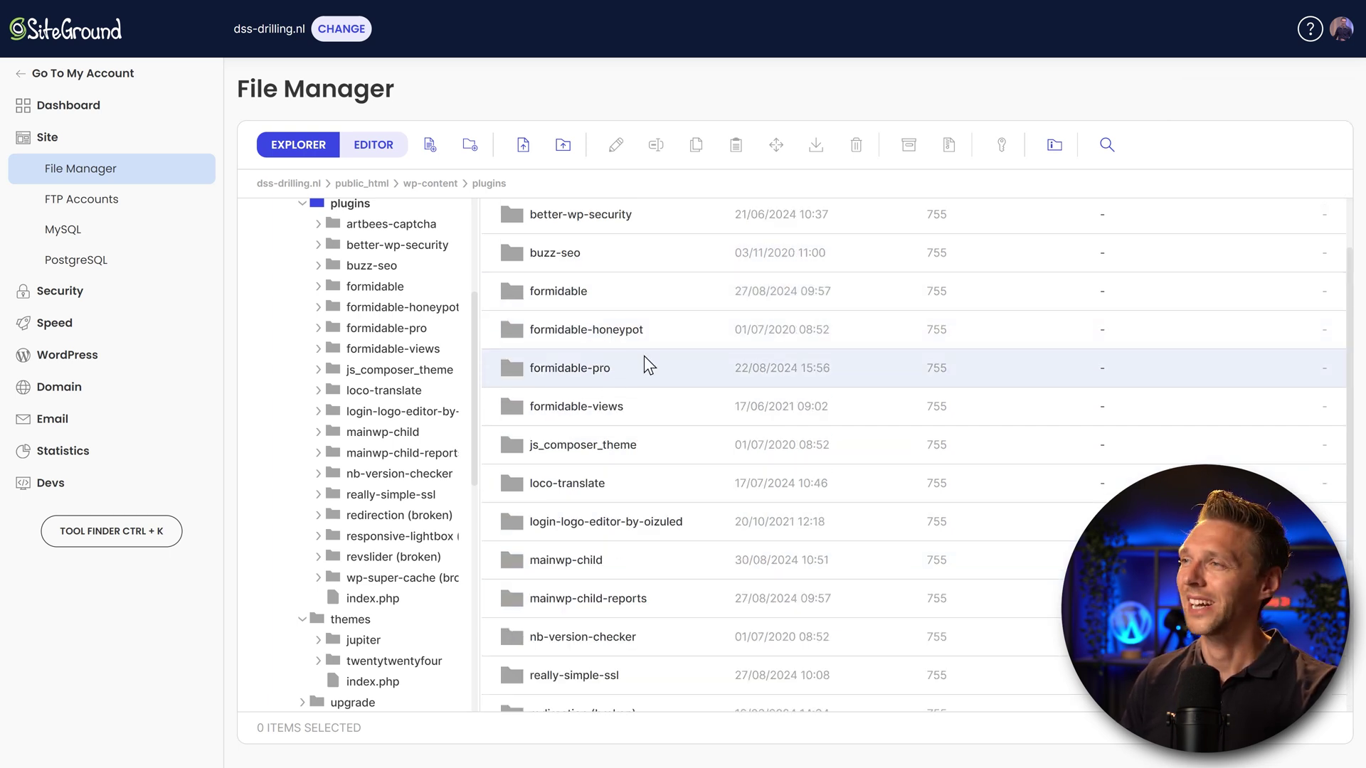
scroll(626, 395, down, 2)
scroll(625, 395, down, 3)
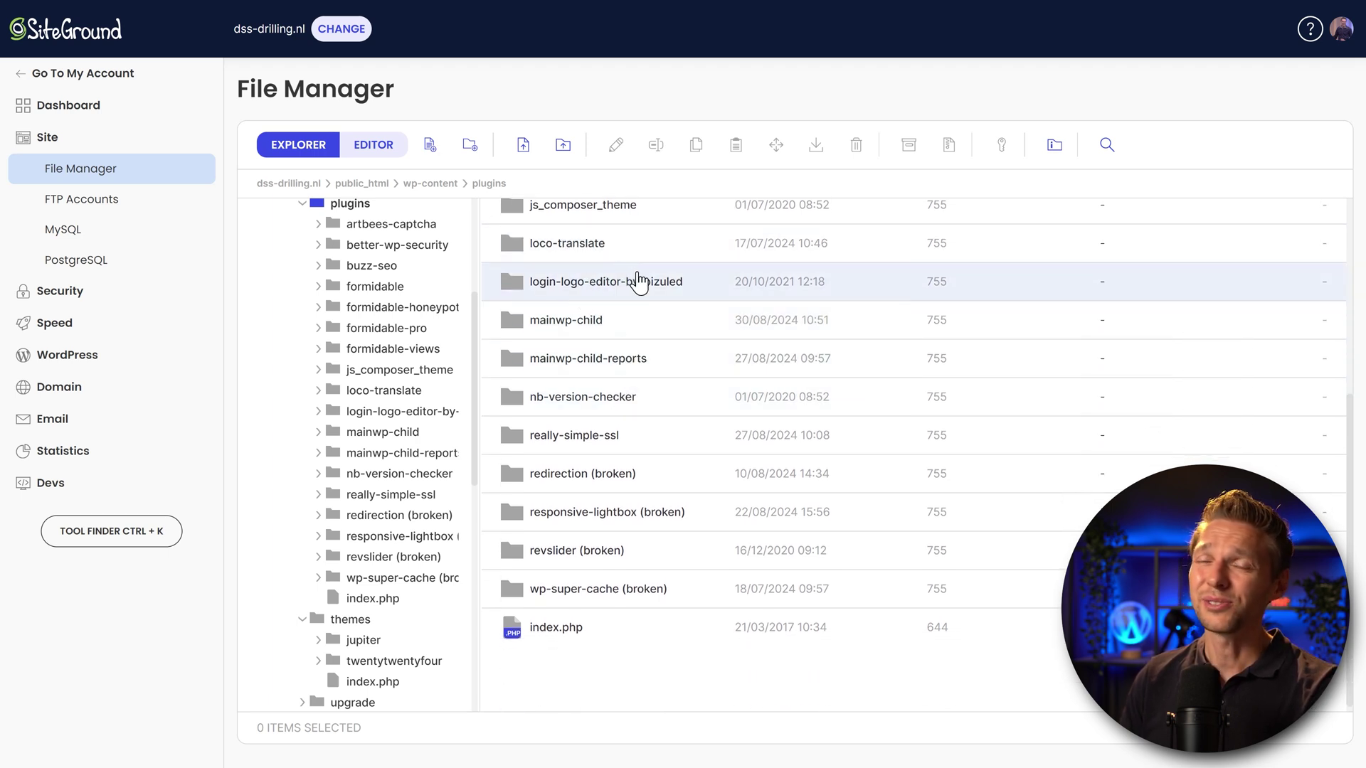
scroll(639, 281, up, 1)
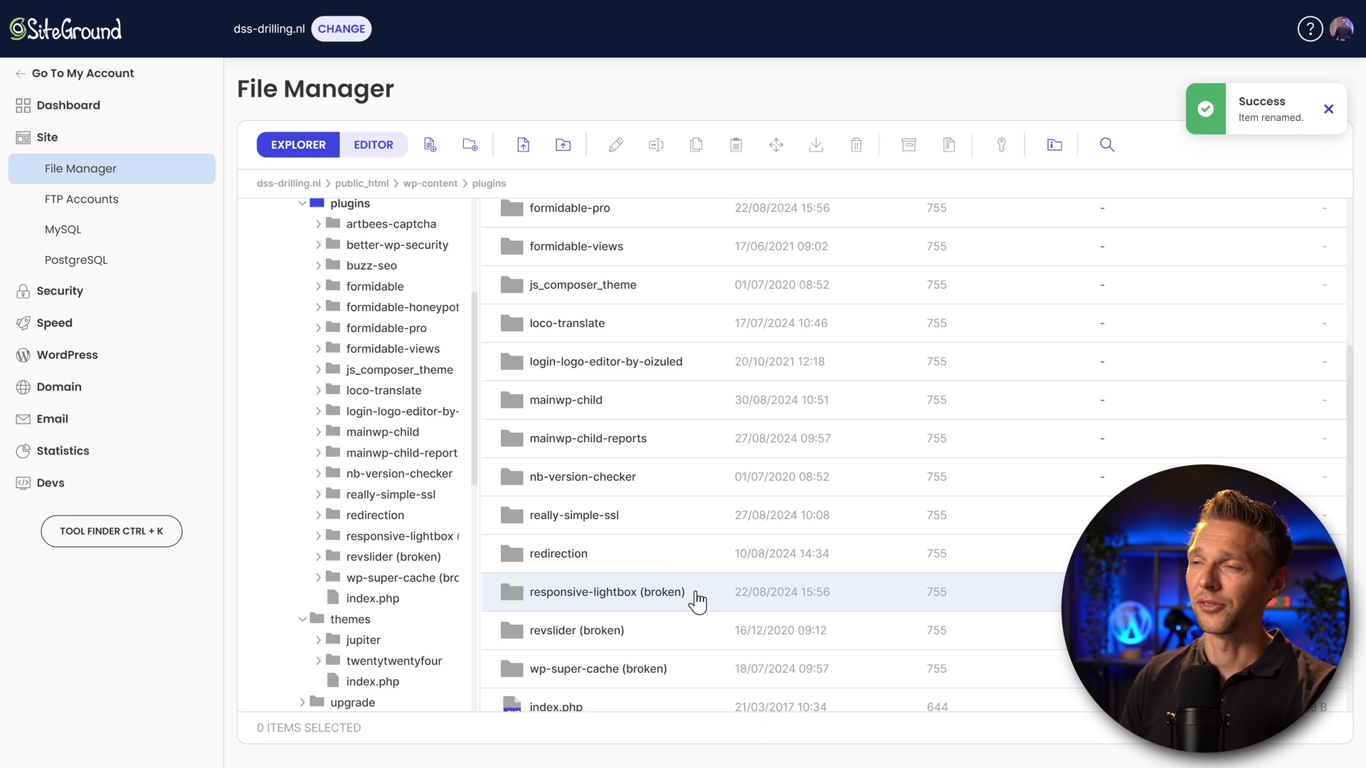
click(696, 629)
scroll(696, 628, down, 2)
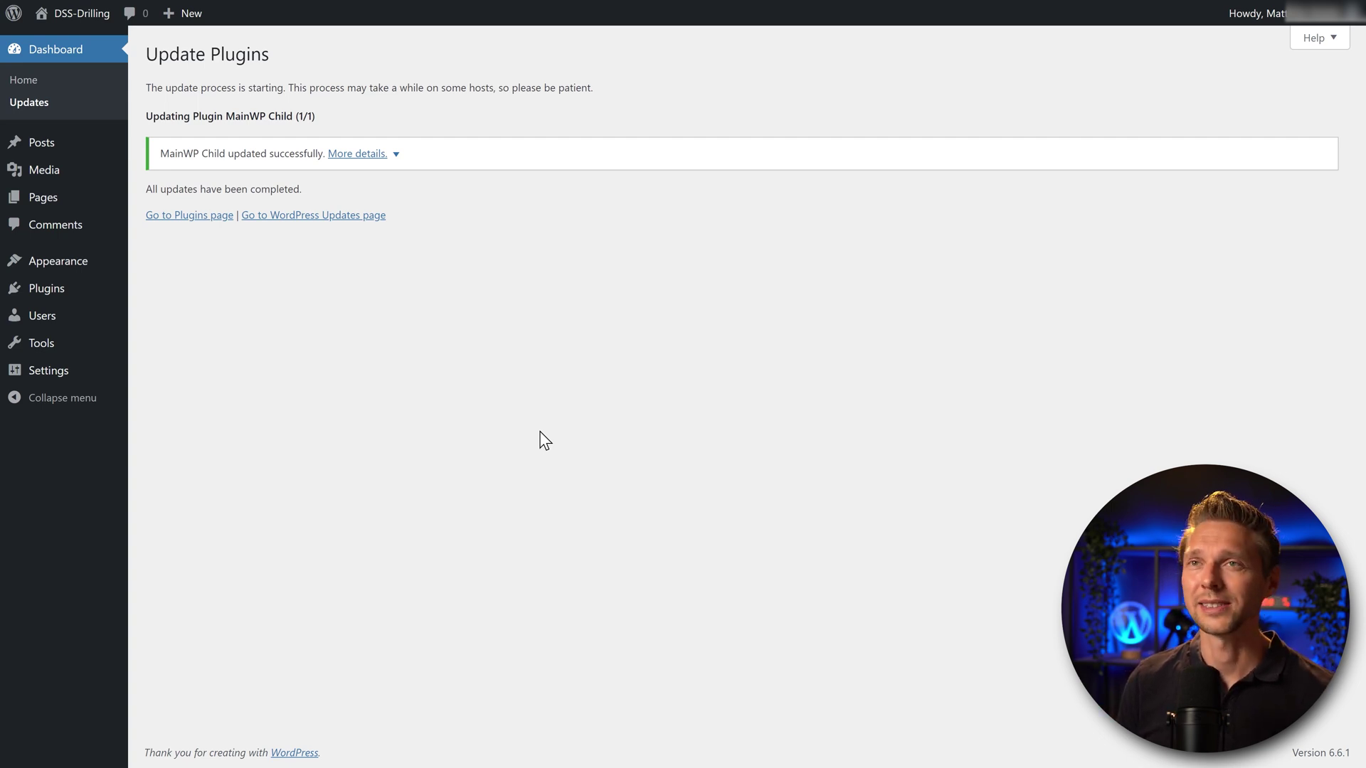
Go to Dashboard > Home, which now shows a critical error, and inspect its address
click(23, 79)
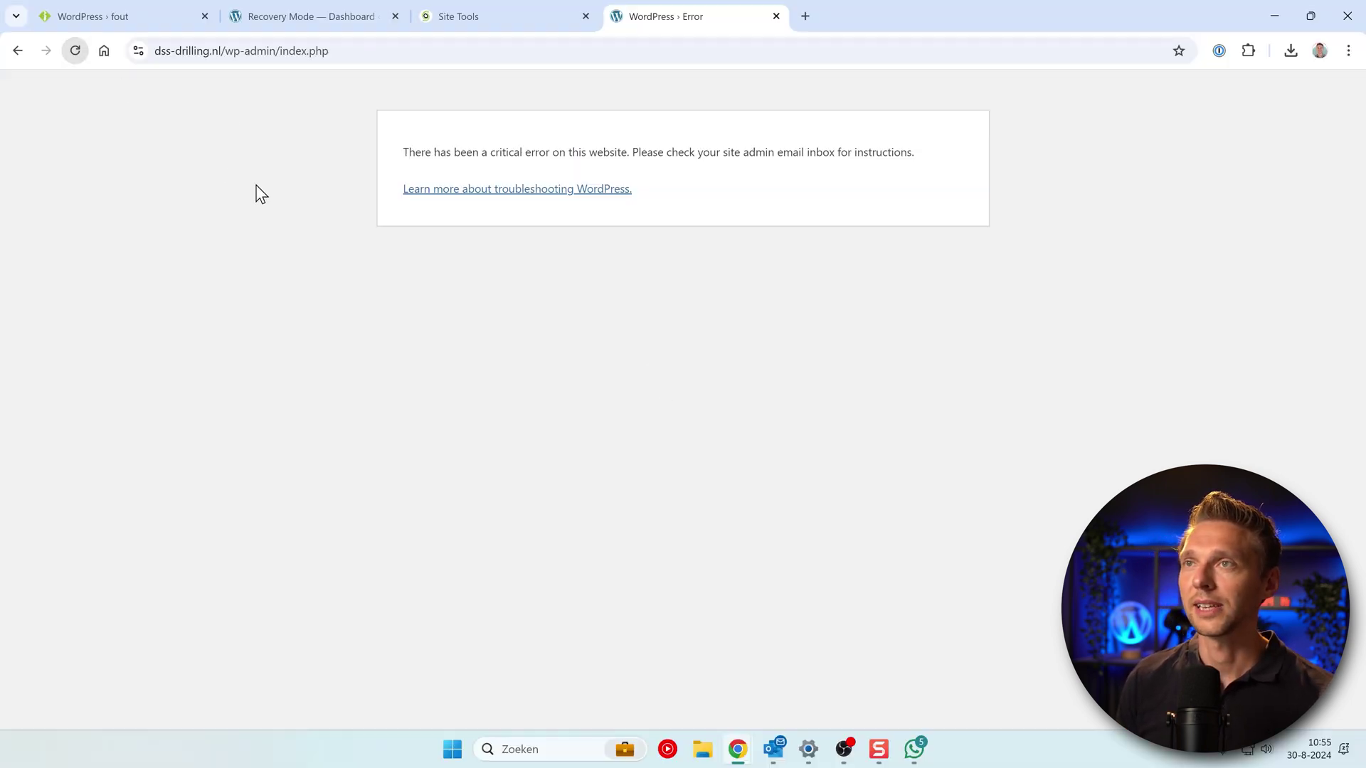
click(325, 50)
click(450, 440)
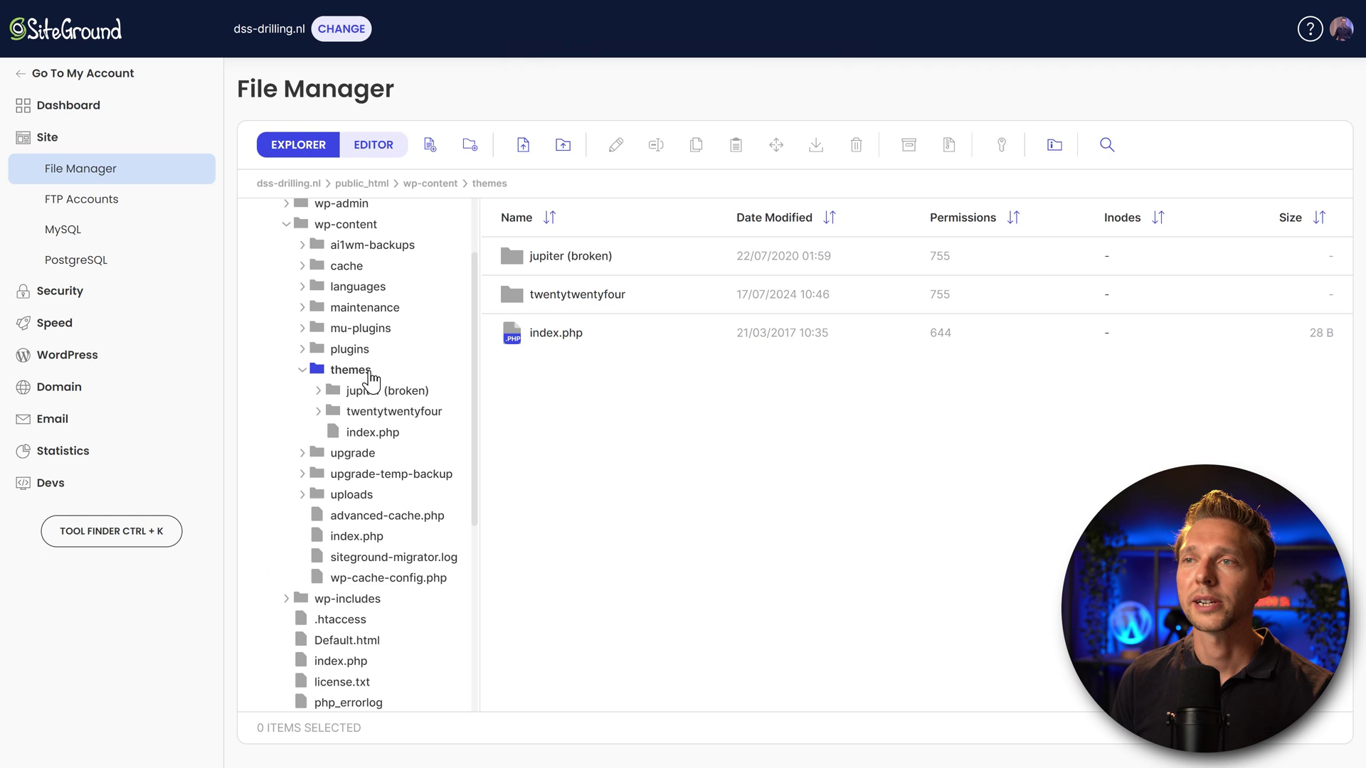
Open the plugins folder in File Manager and reload the WordPress dashboard with F5
click(356, 350)
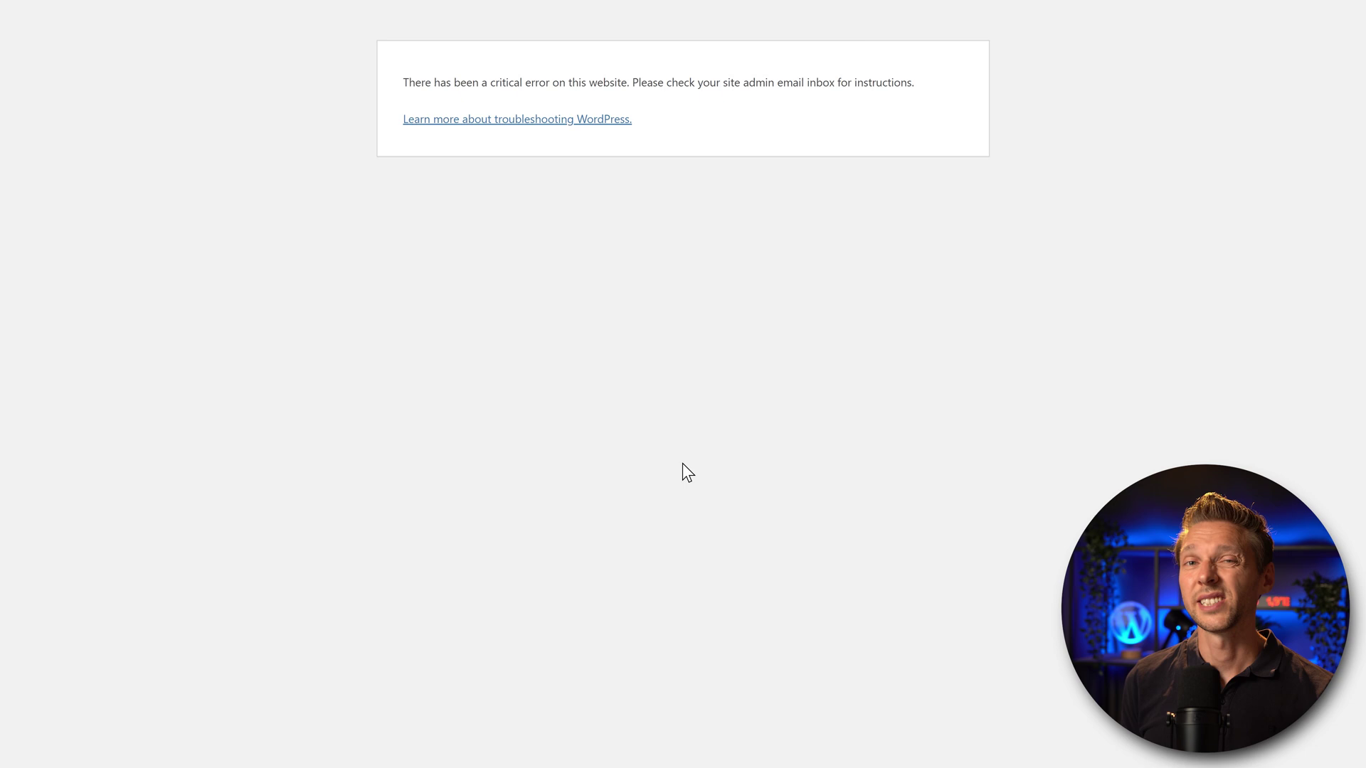
key(F5)
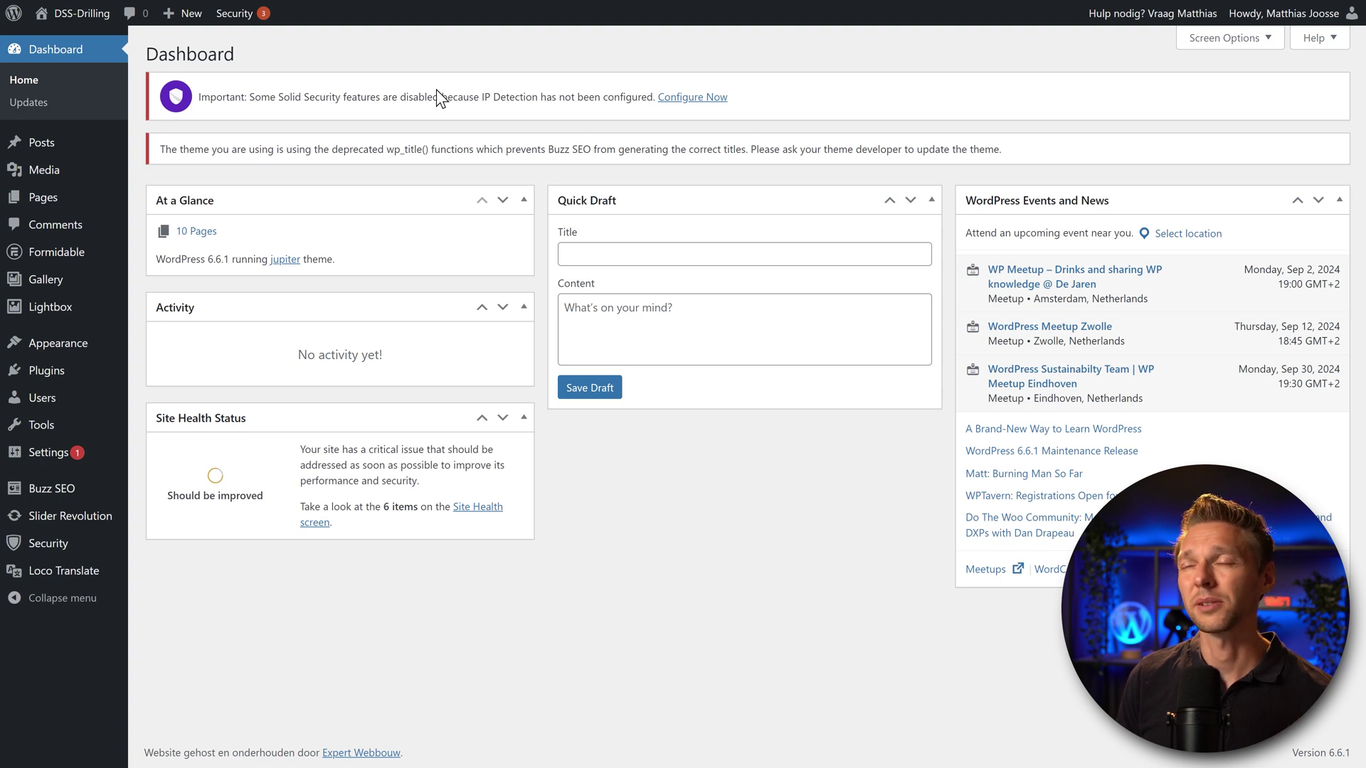
Review the Buzz SEO deprecated wp_title() notice, then go to Plugins > Installed Plugins
drag(164, 150, 835, 151)
click(812, 172)
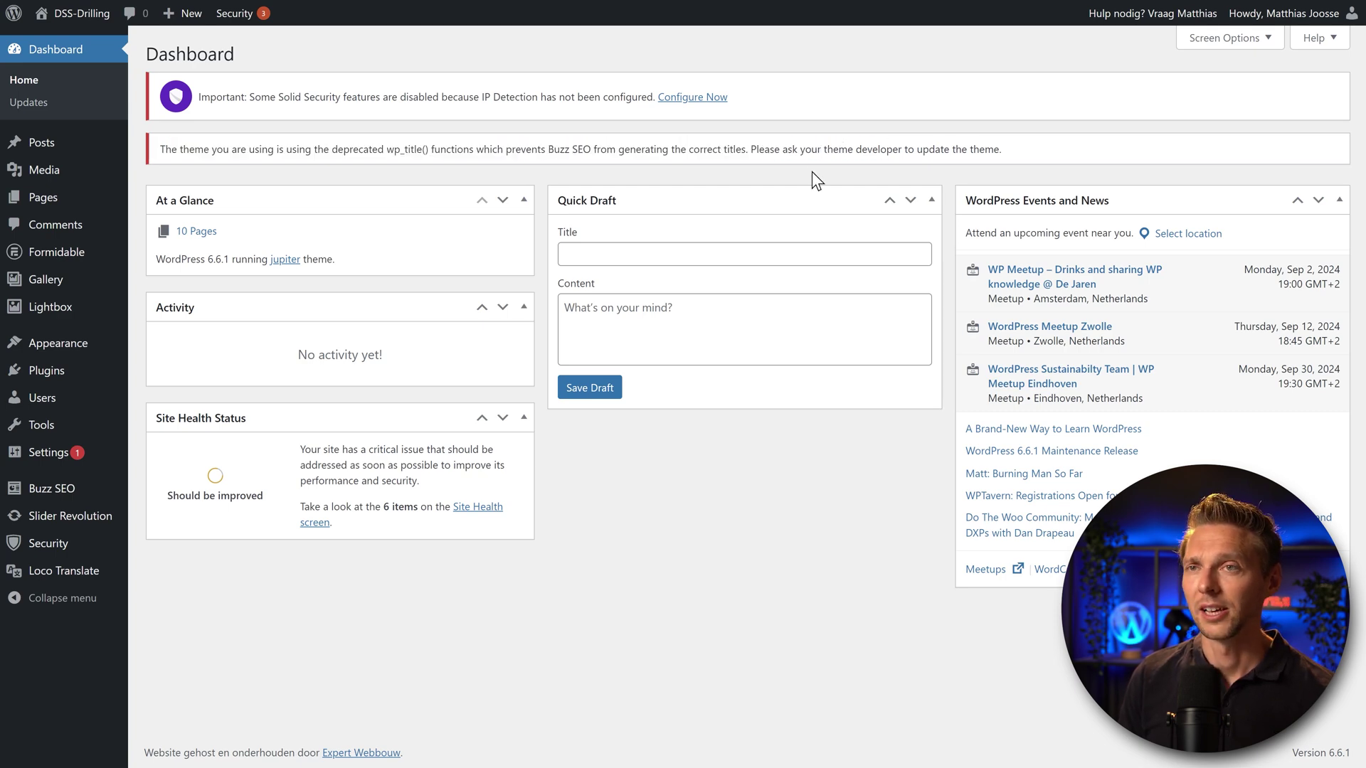
click(167, 368)
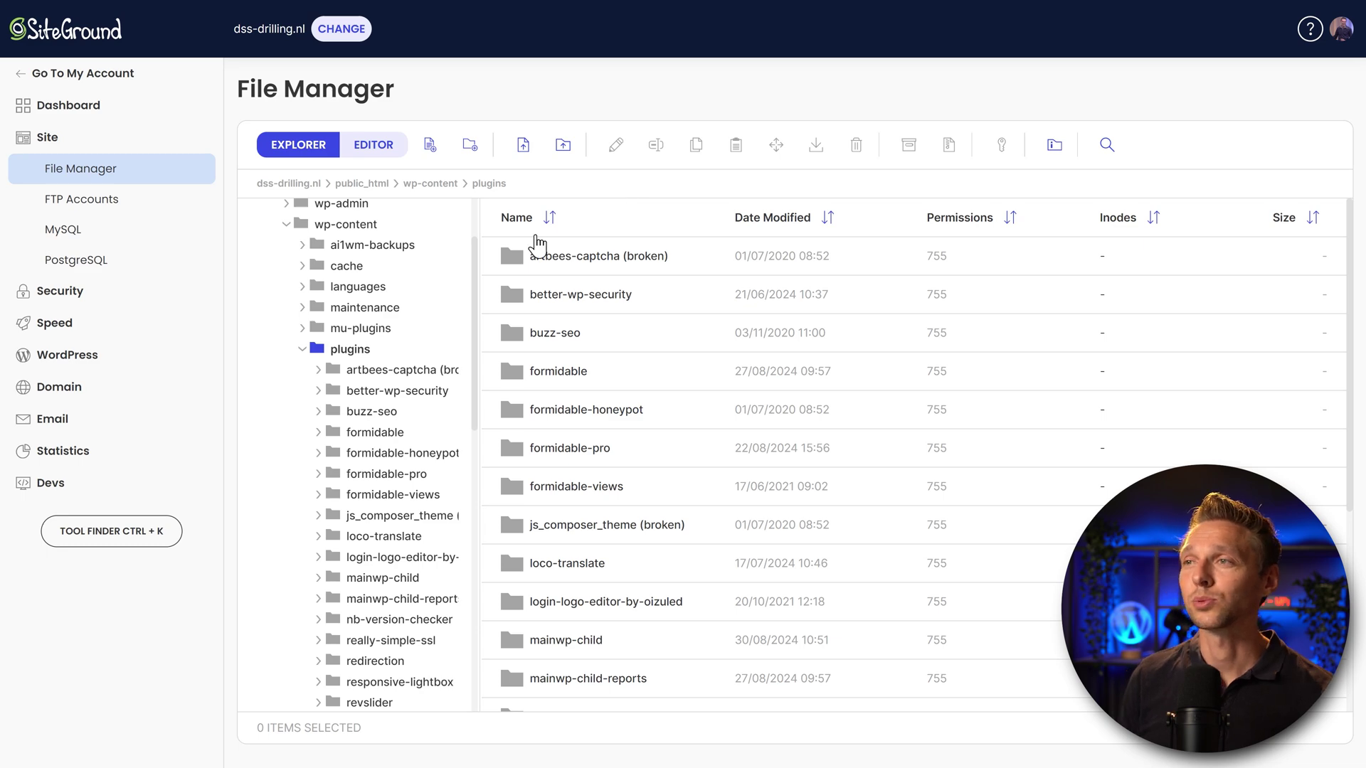
Remove the '(broken)' suffix from the artbees-captcha plugin folder
click(597, 365)
click(605, 346)
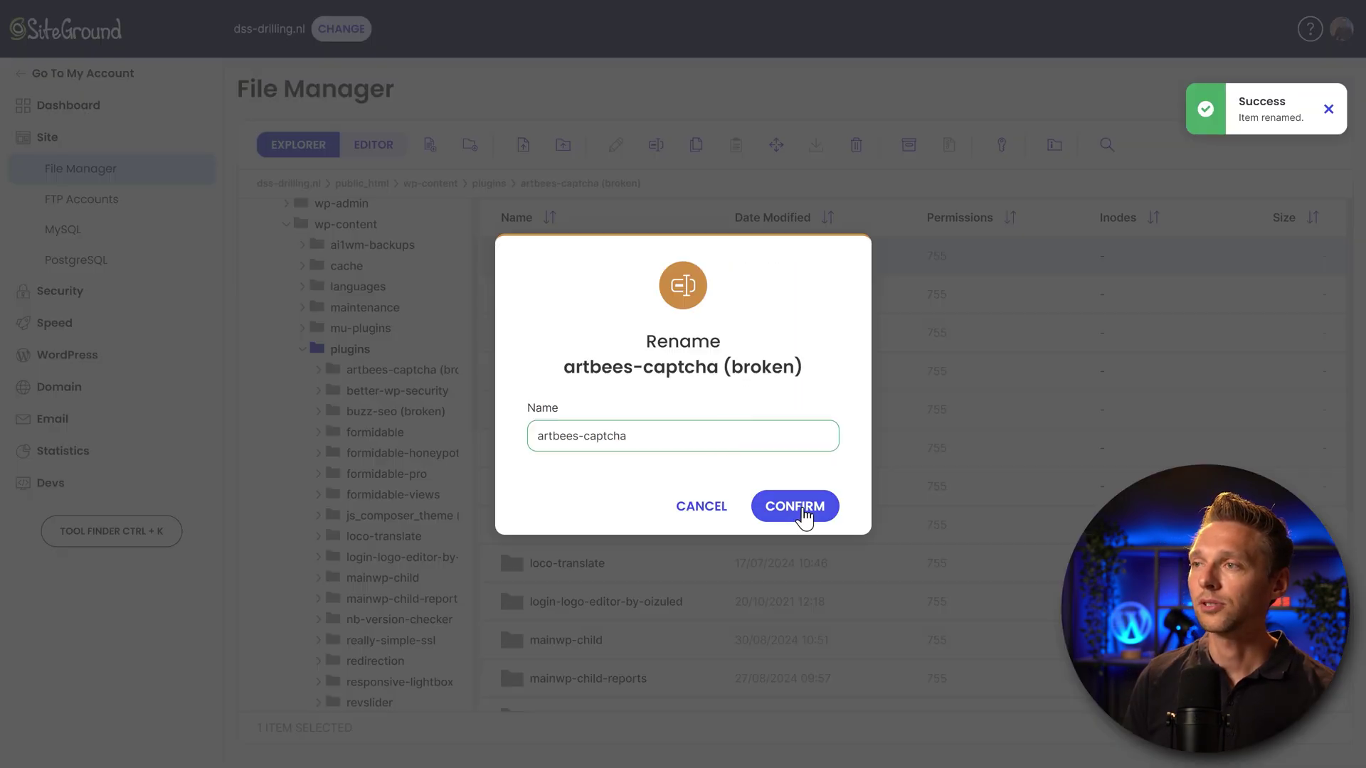
click(798, 507)
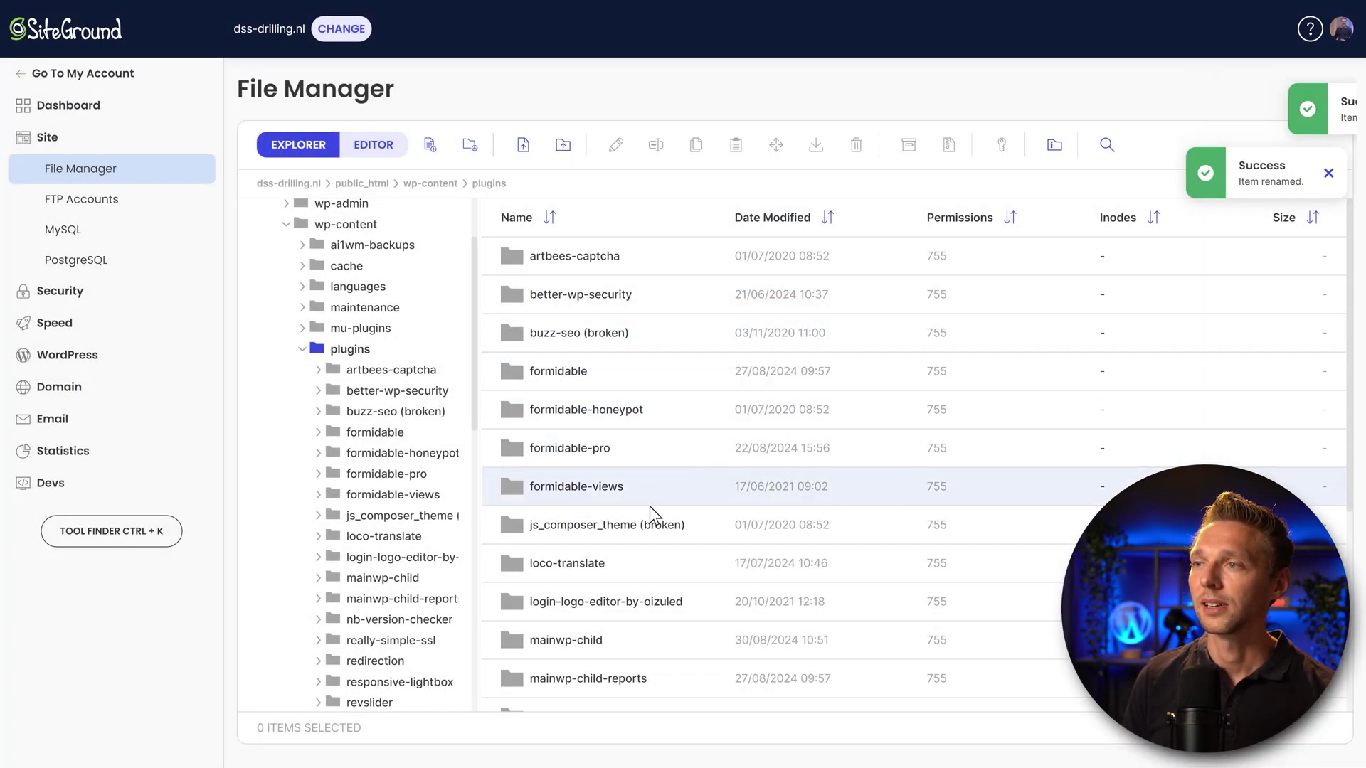
Rename 'wp-super-cache (broken)' back to wp-super-cache
scroll(713, 538, down, 5)
click(708, 583)
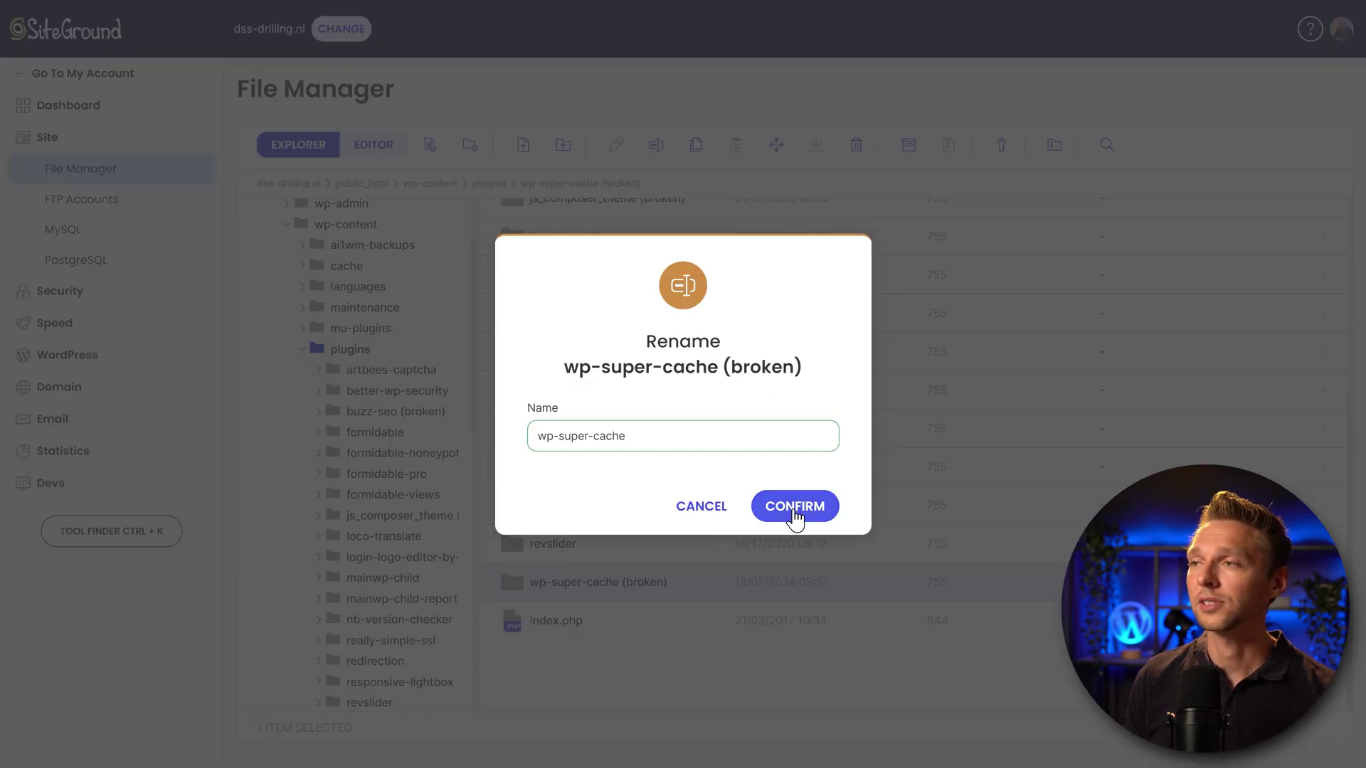
click(795, 507)
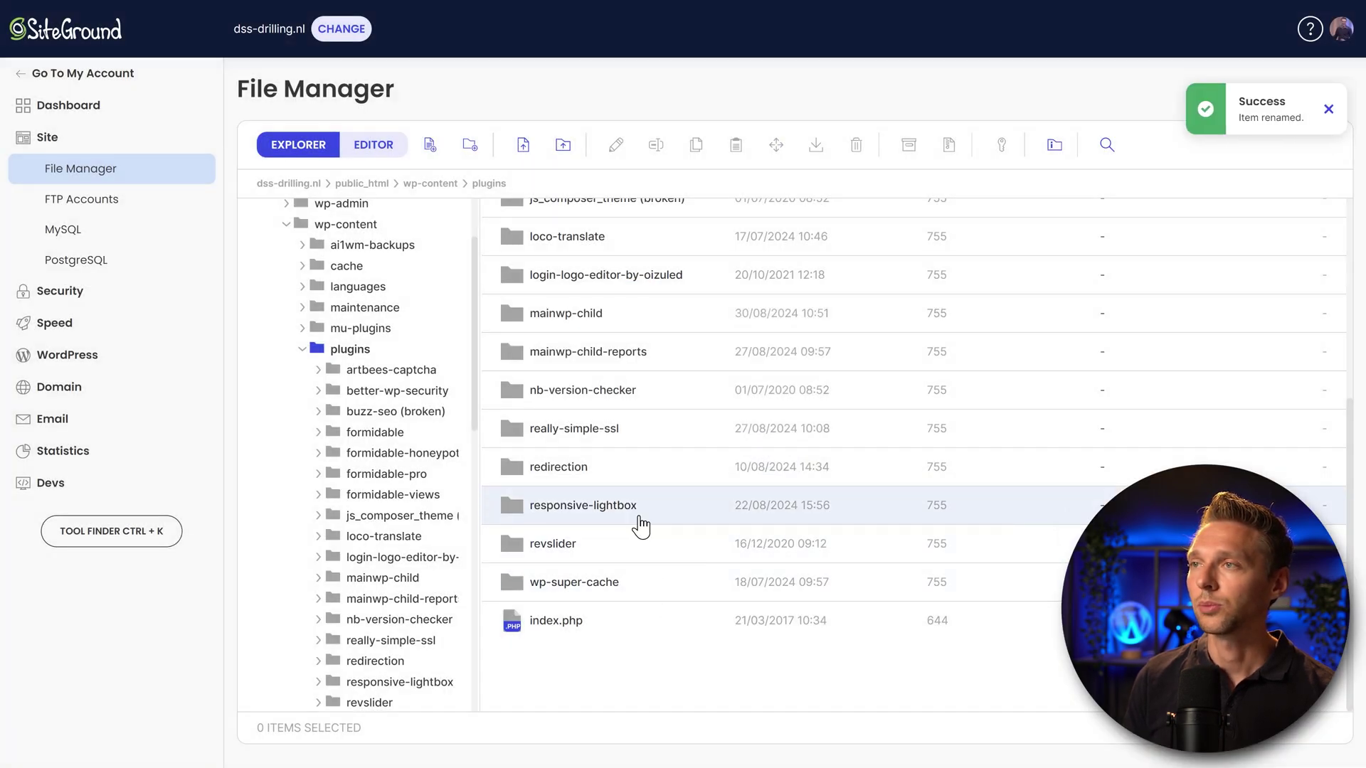
scroll(640, 527, up, 3)
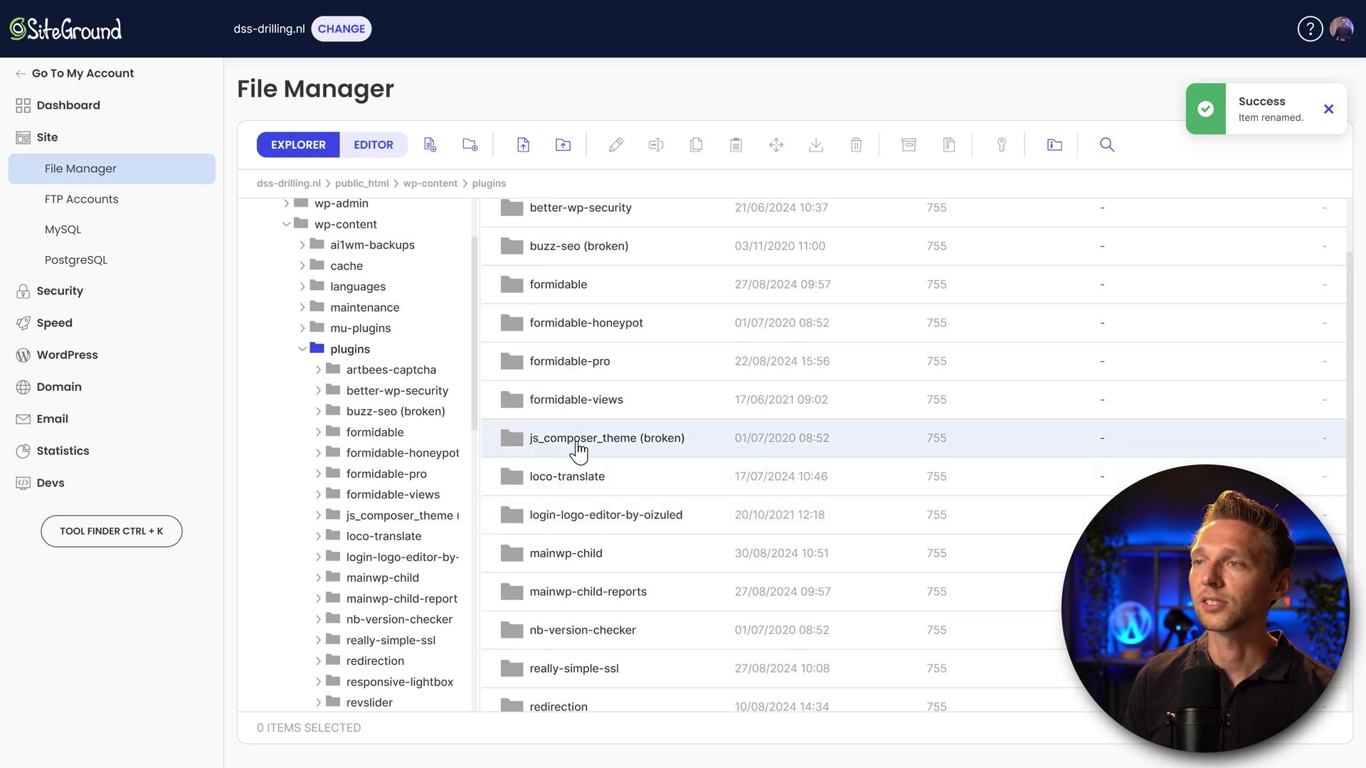
scroll(676, 441, up, 2)
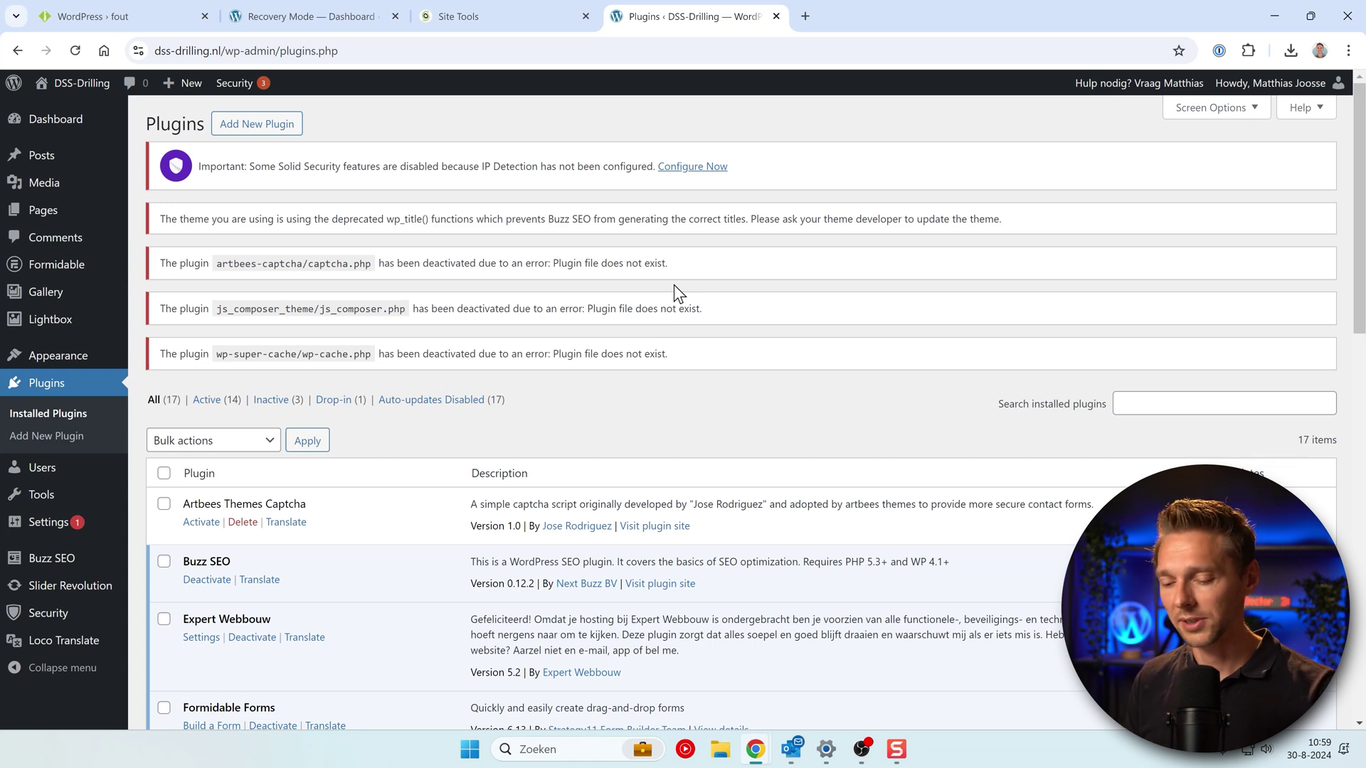
Reload Plugins, check the live site in a new tab and close it, then open Appearance > Themes
key(F5)
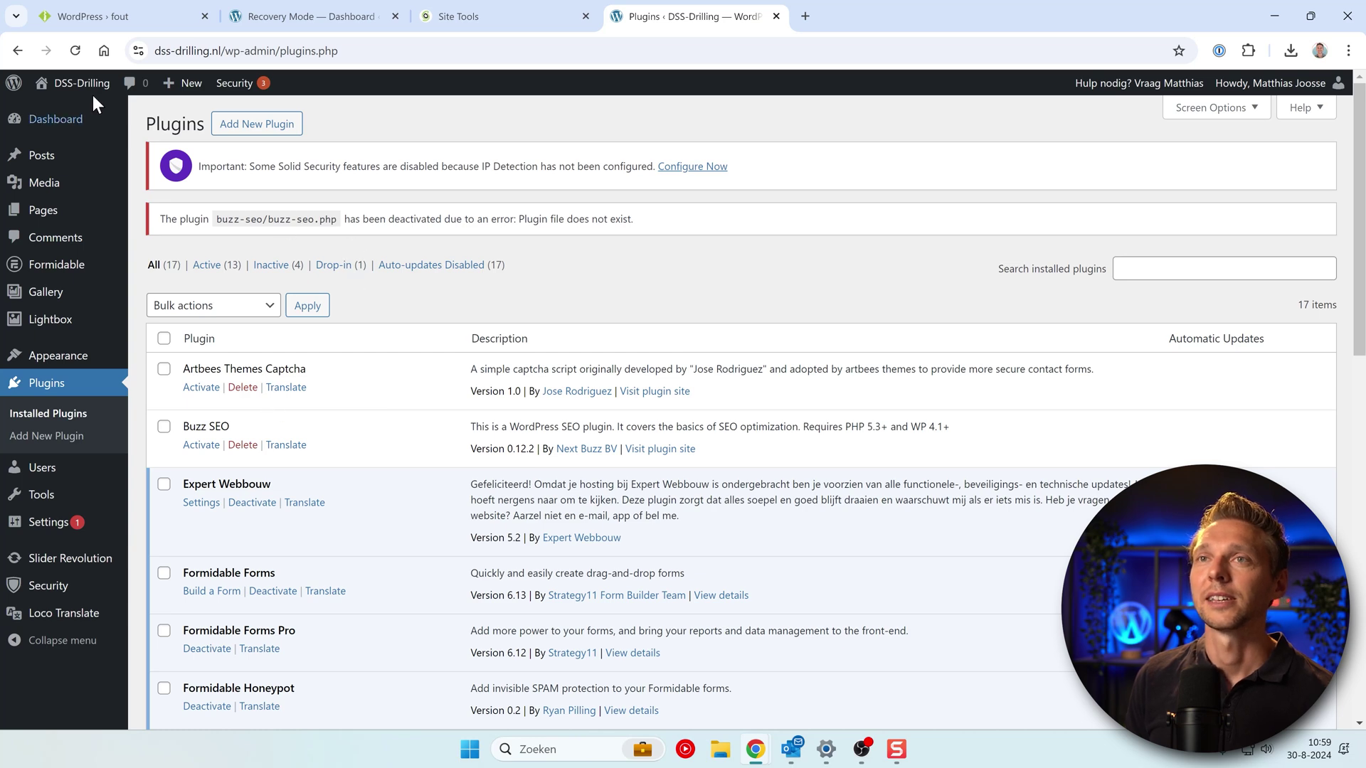
mouse_move(78, 84)
click(67, 131)
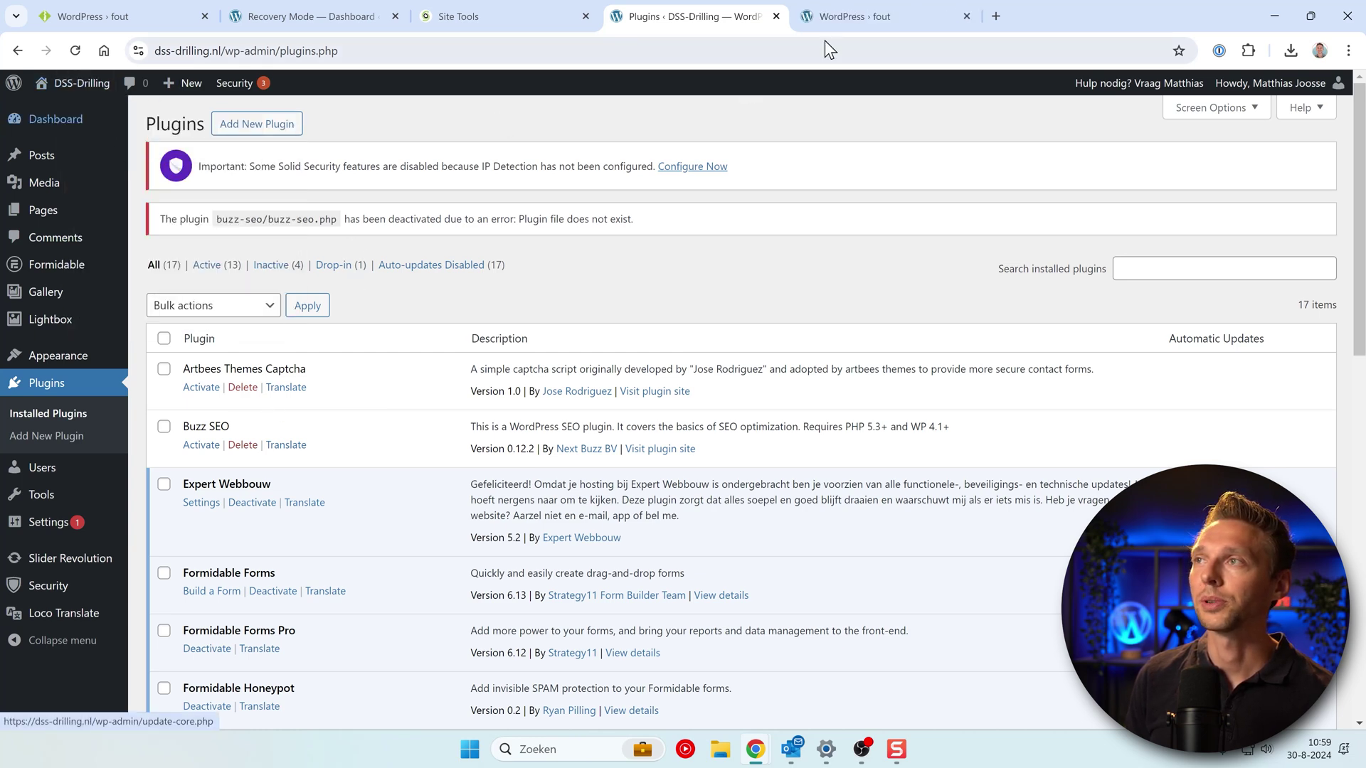
click(836, 20)
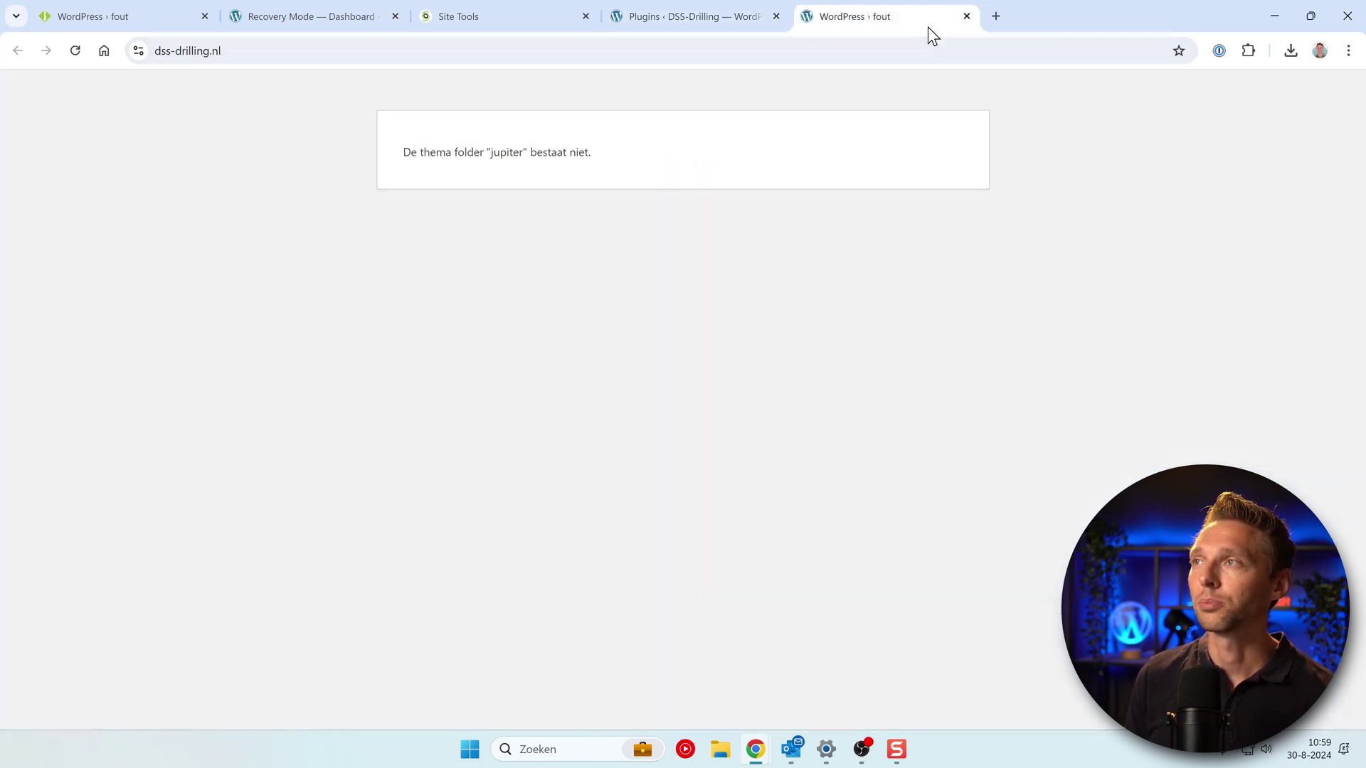
click(966, 17)
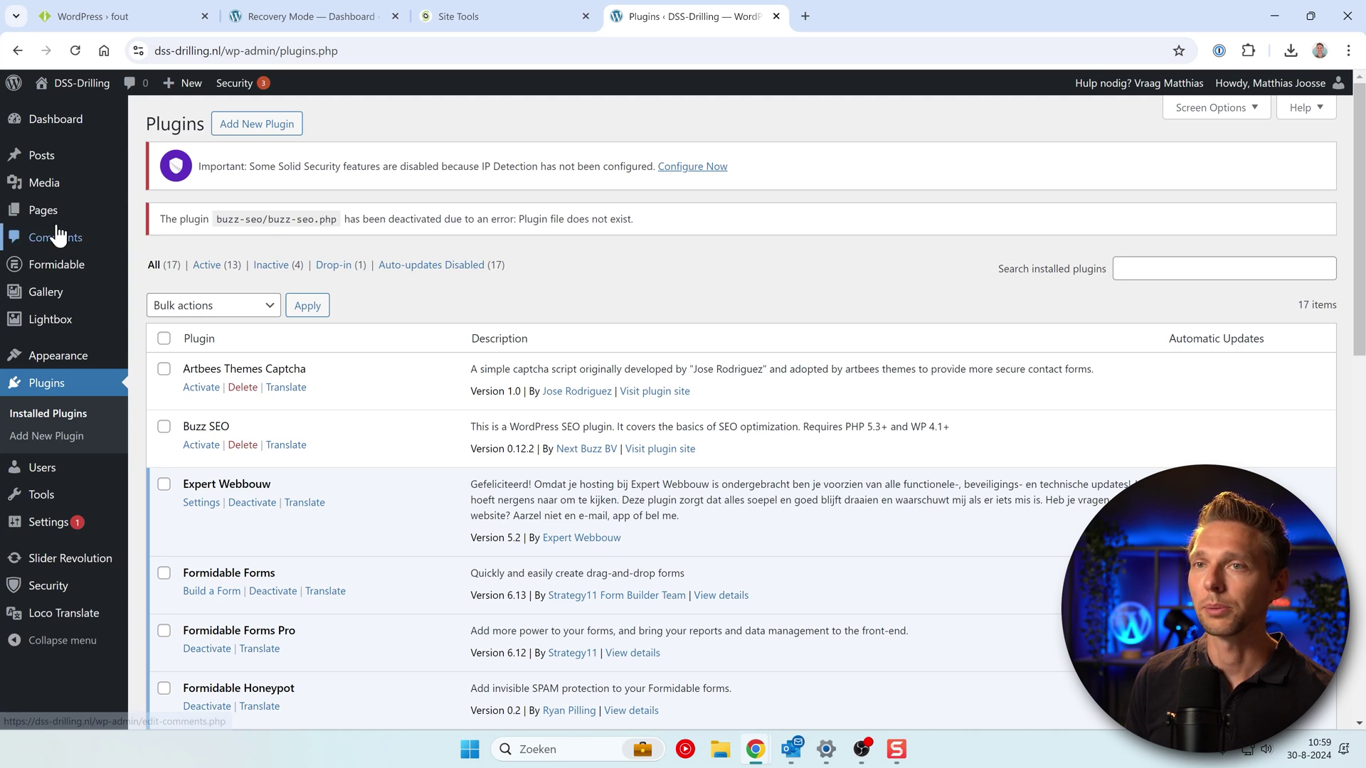
mouse_move(76, 355)
click(161, 359)
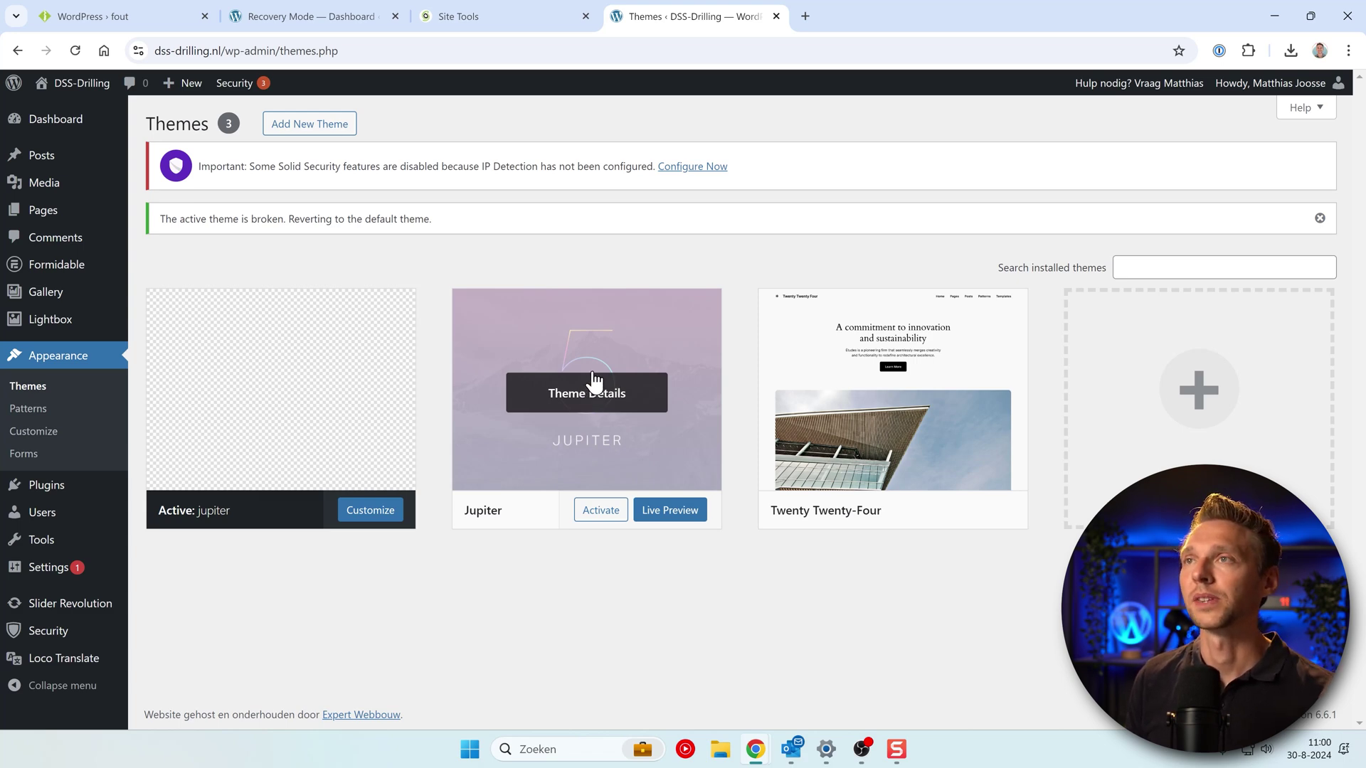
Rename 'jupiter (broken)' in wp-content/themes back to jupiter, then reload the WordPress Themes page
click(482, 23)
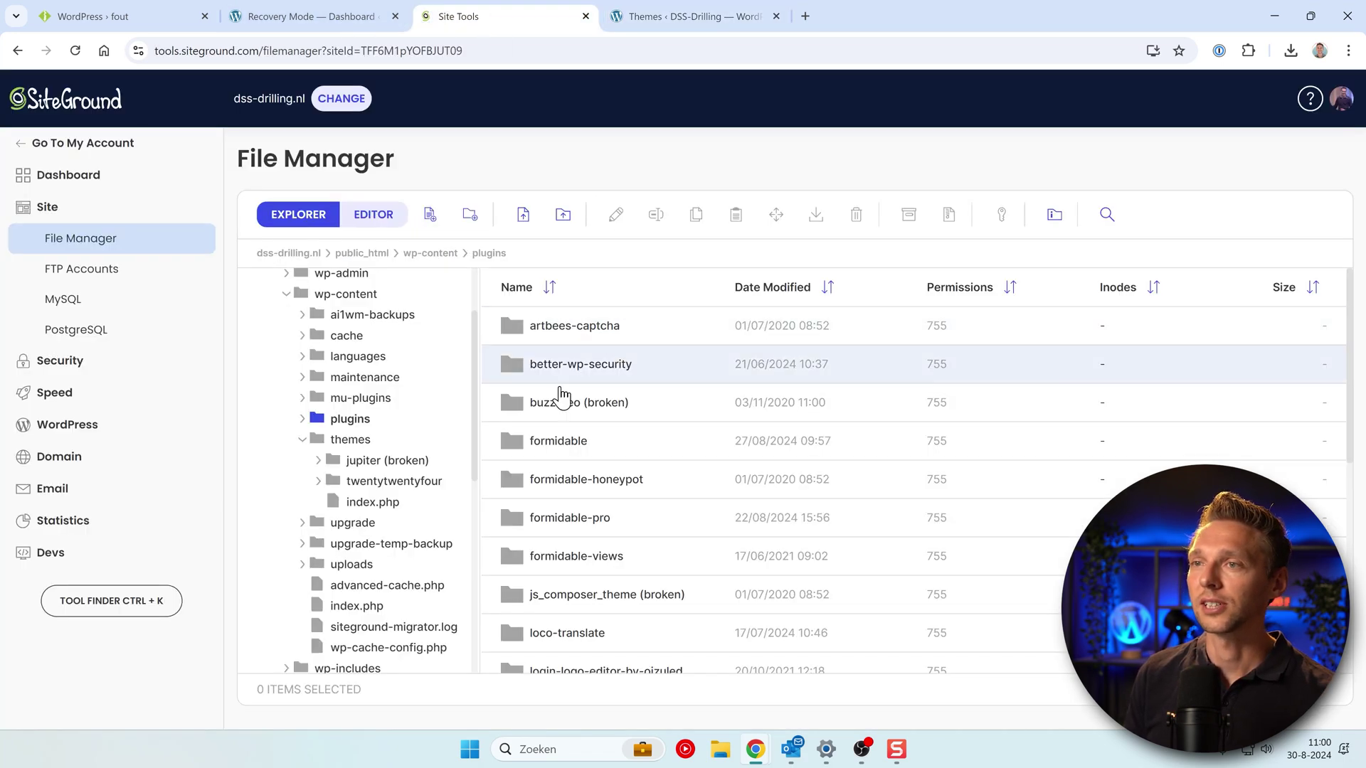
click(356, 442)
click(626, 331)
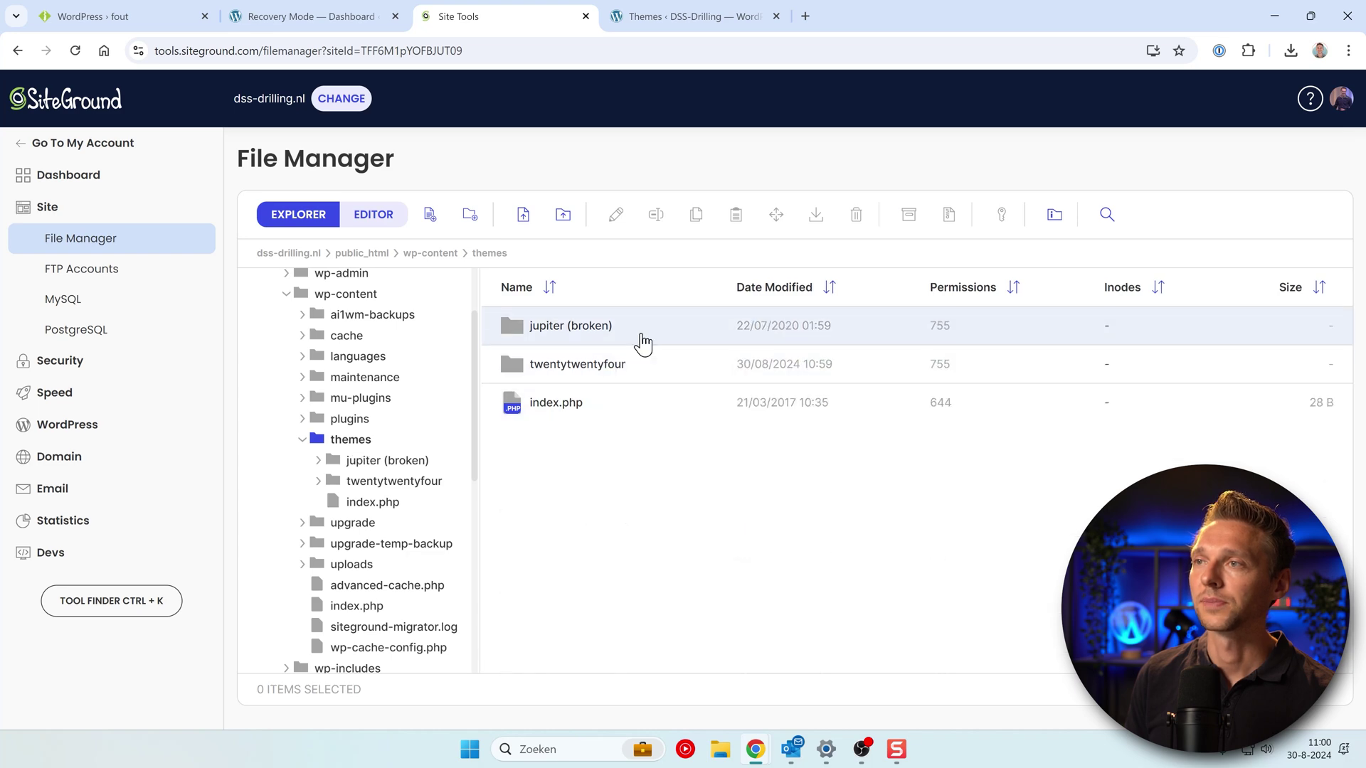
key(F2)
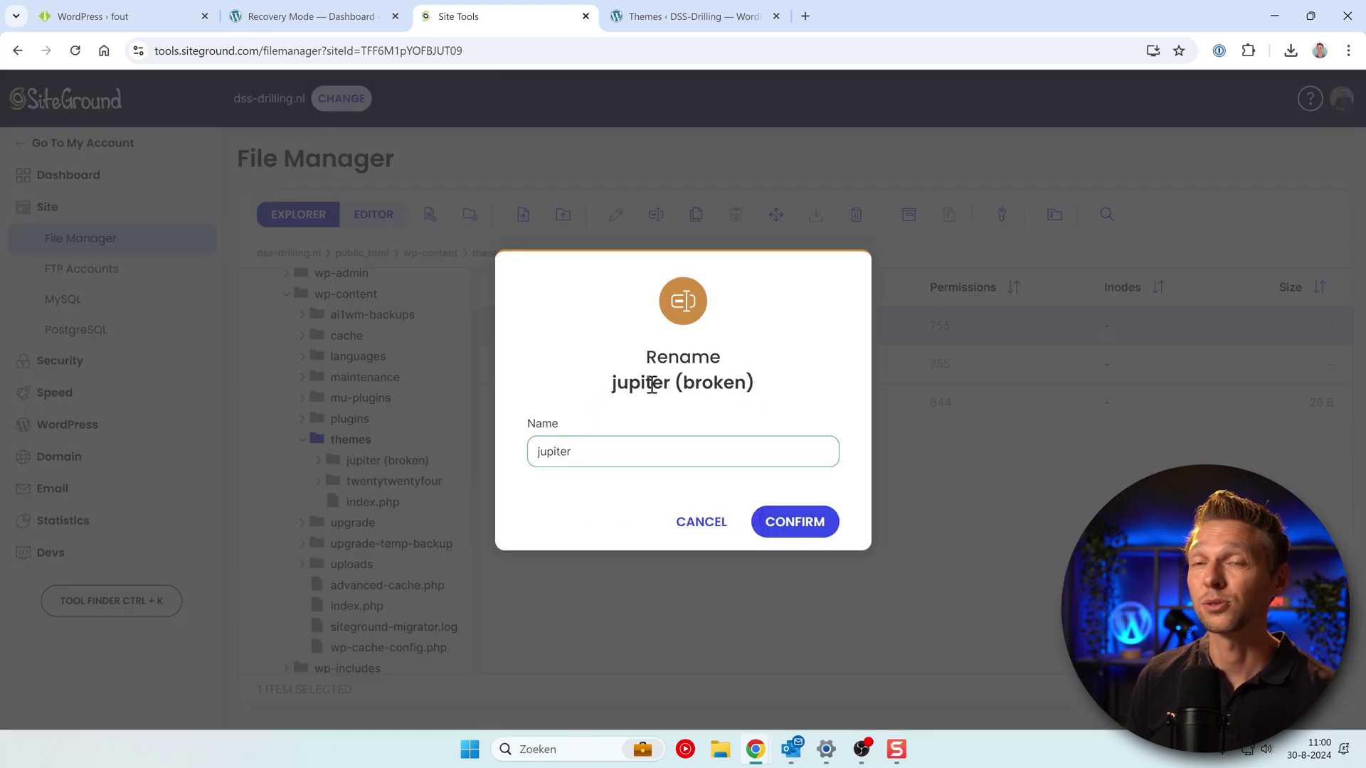
click(800, 524)
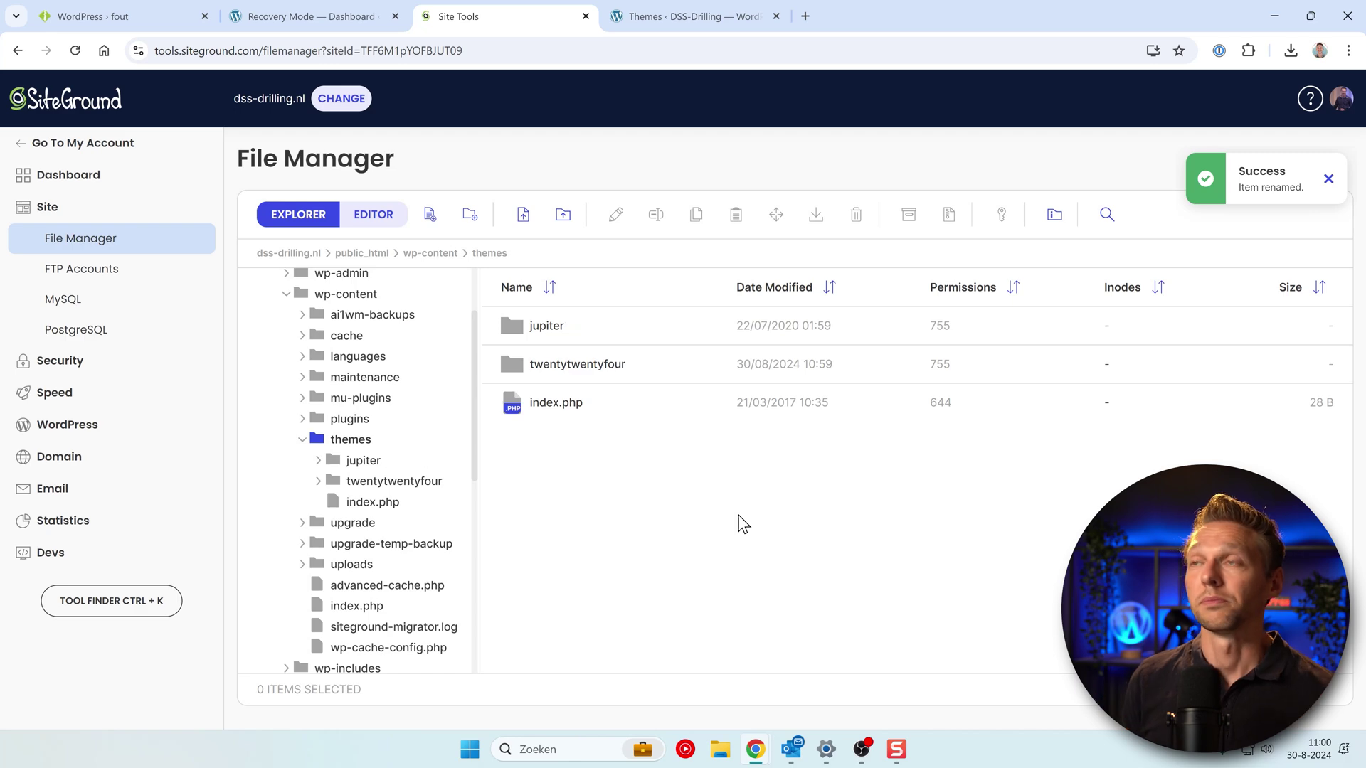
click(671, 16)
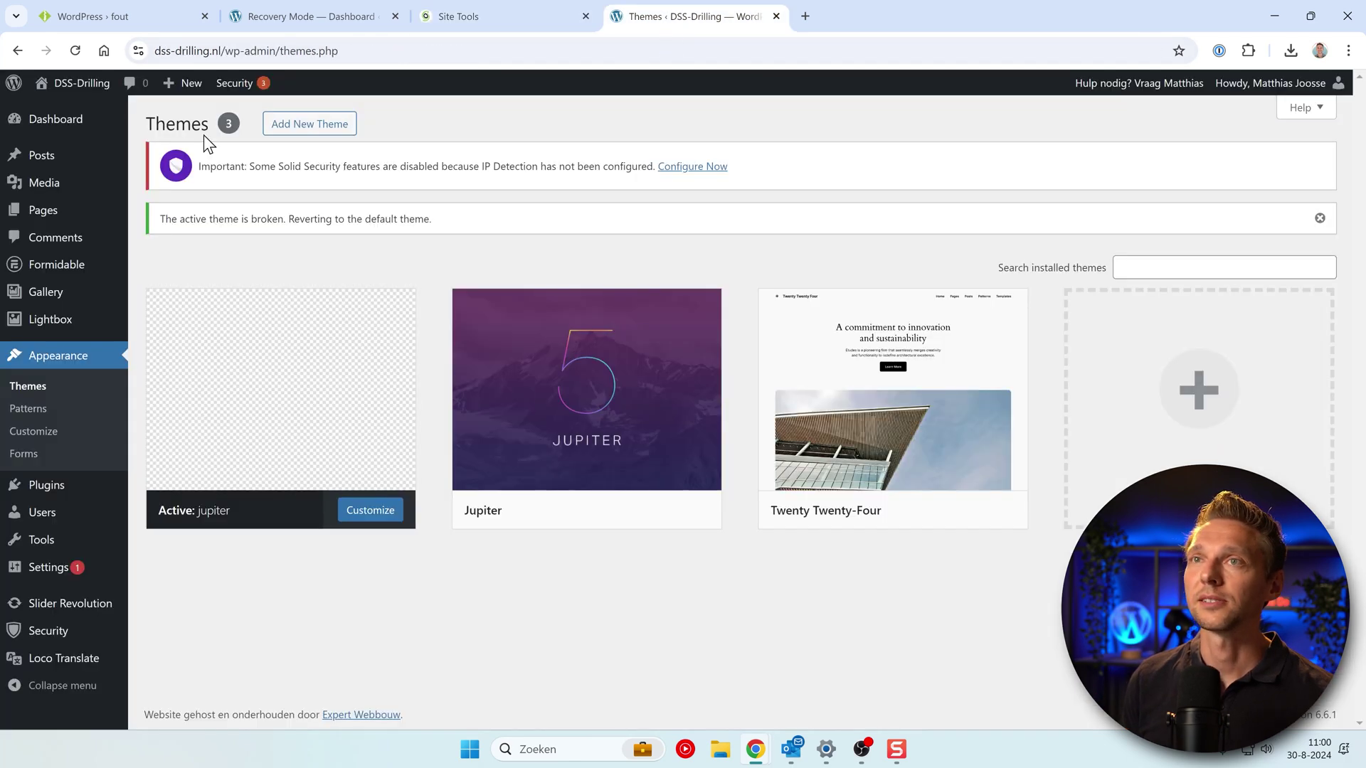
click(76, 51)
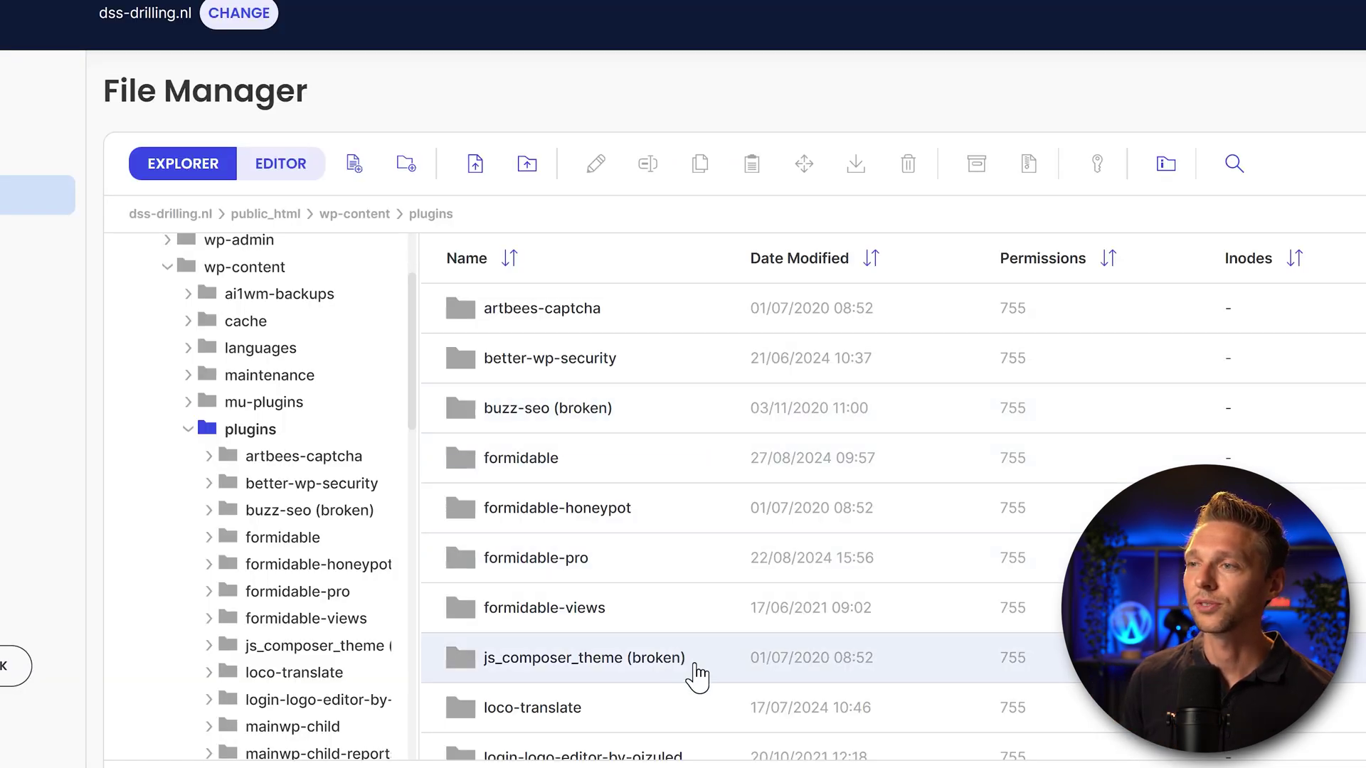
Remove the ' (broken)' suffix from the js_composer_theme and buzz-seo plugin folders
click(695, 669)
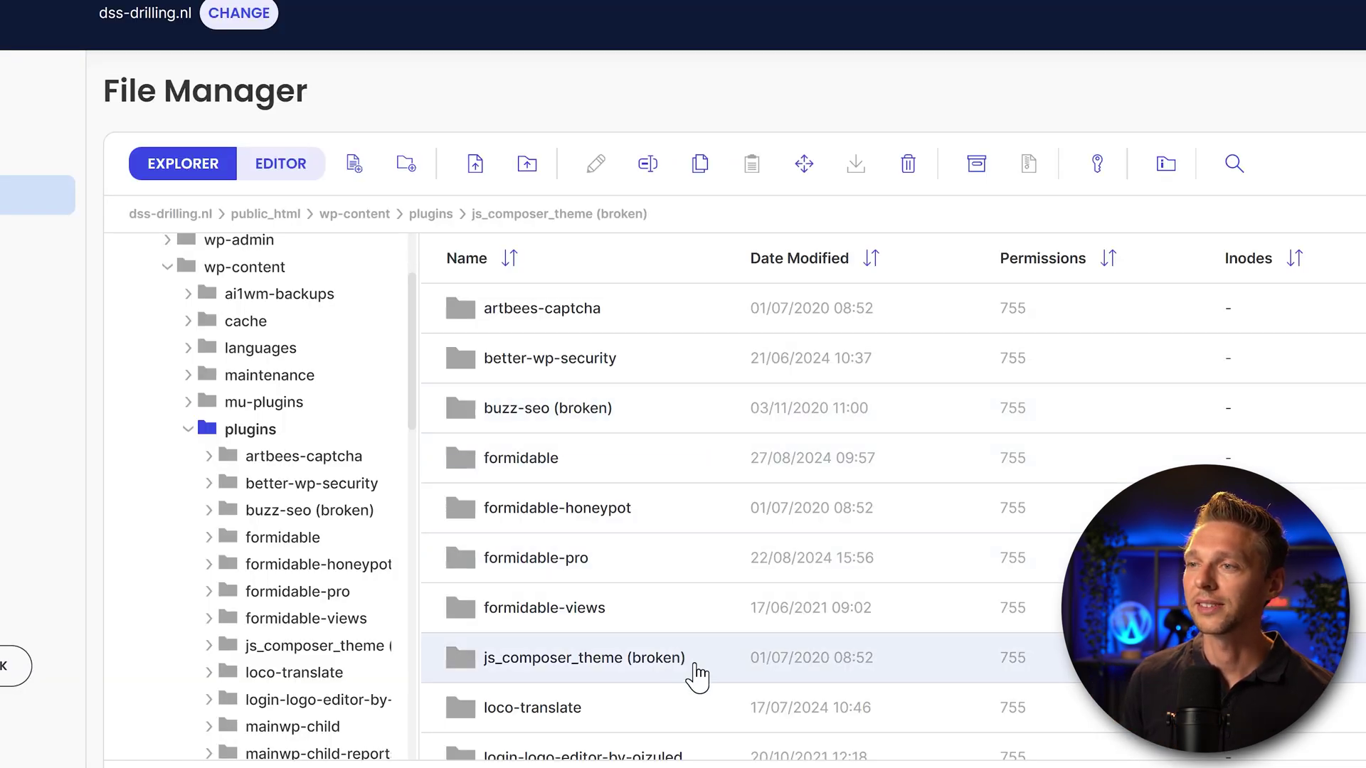
click(648, 164)
drag(643, 455, 746, 475)
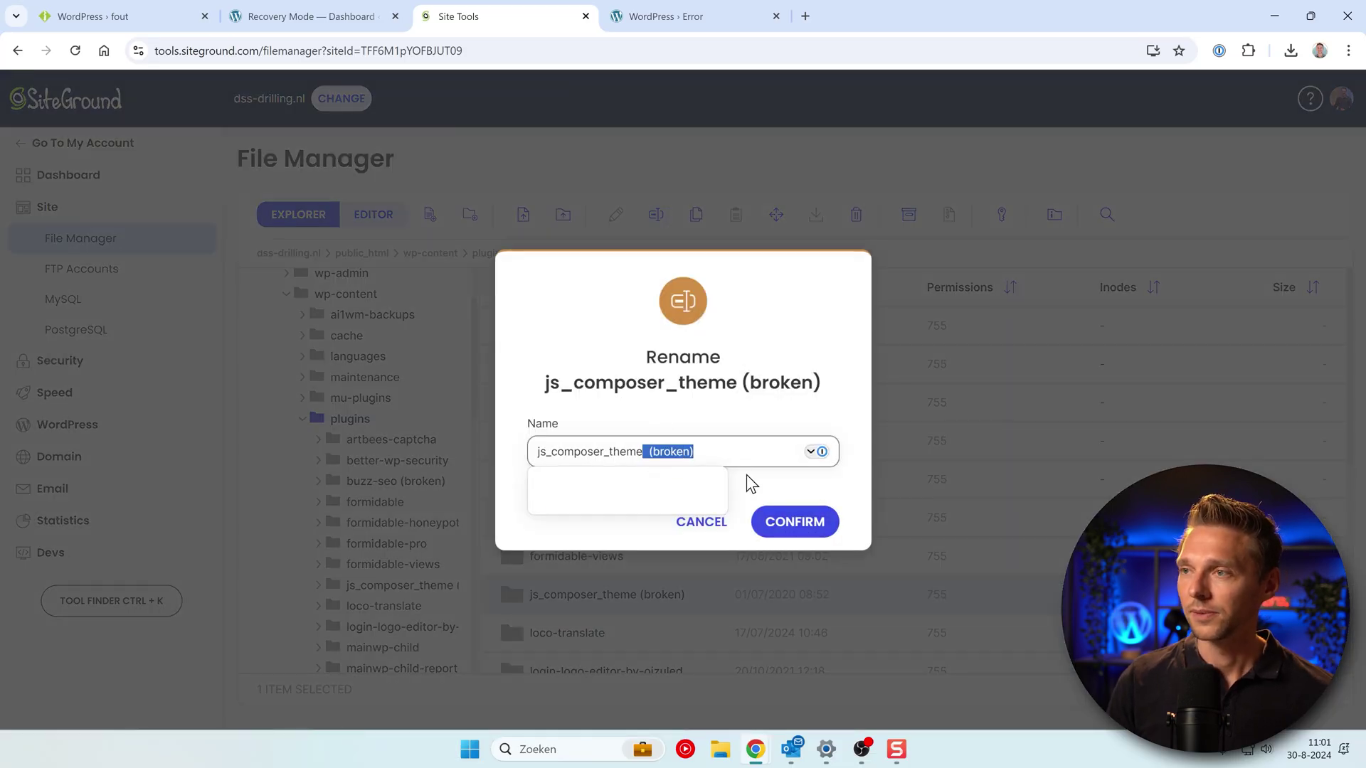
key(BackSpace)
click(786, 529)
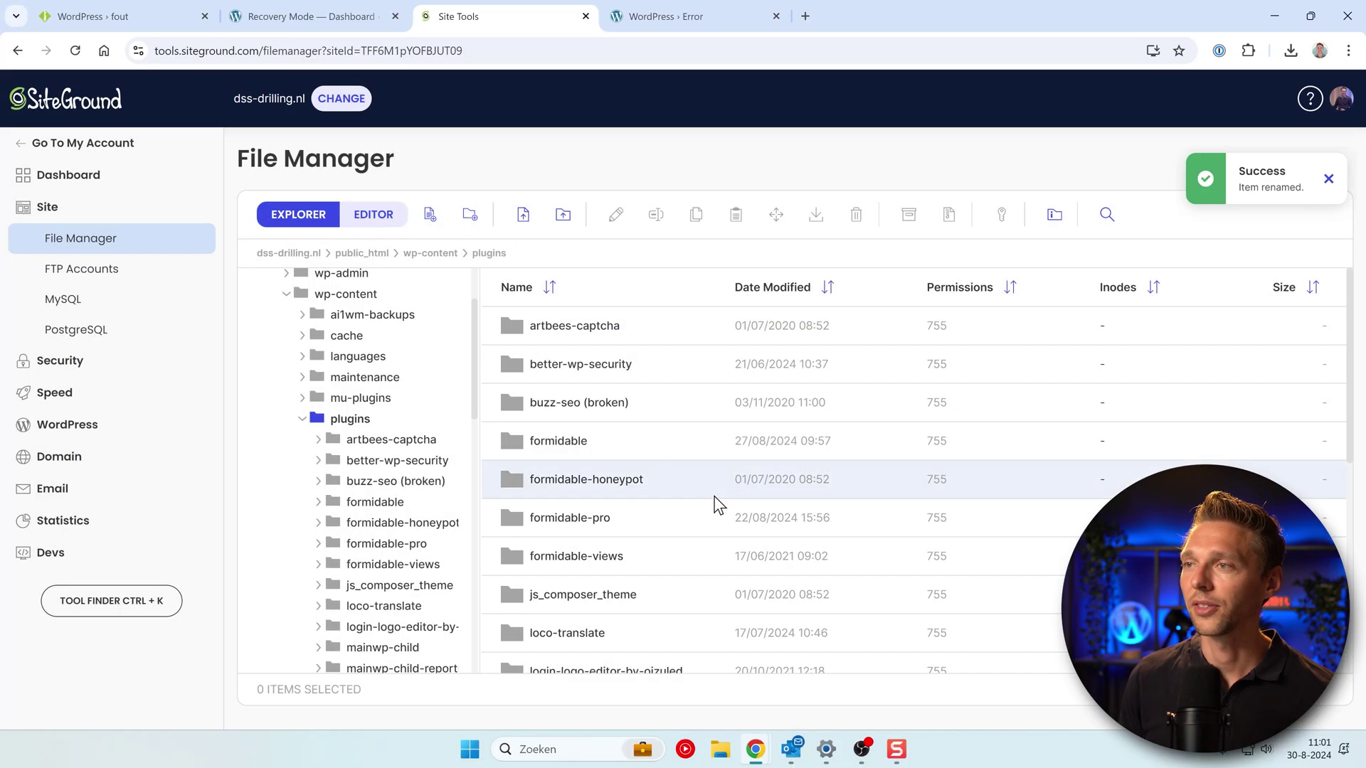
click(669, 411)
click(655, 214)
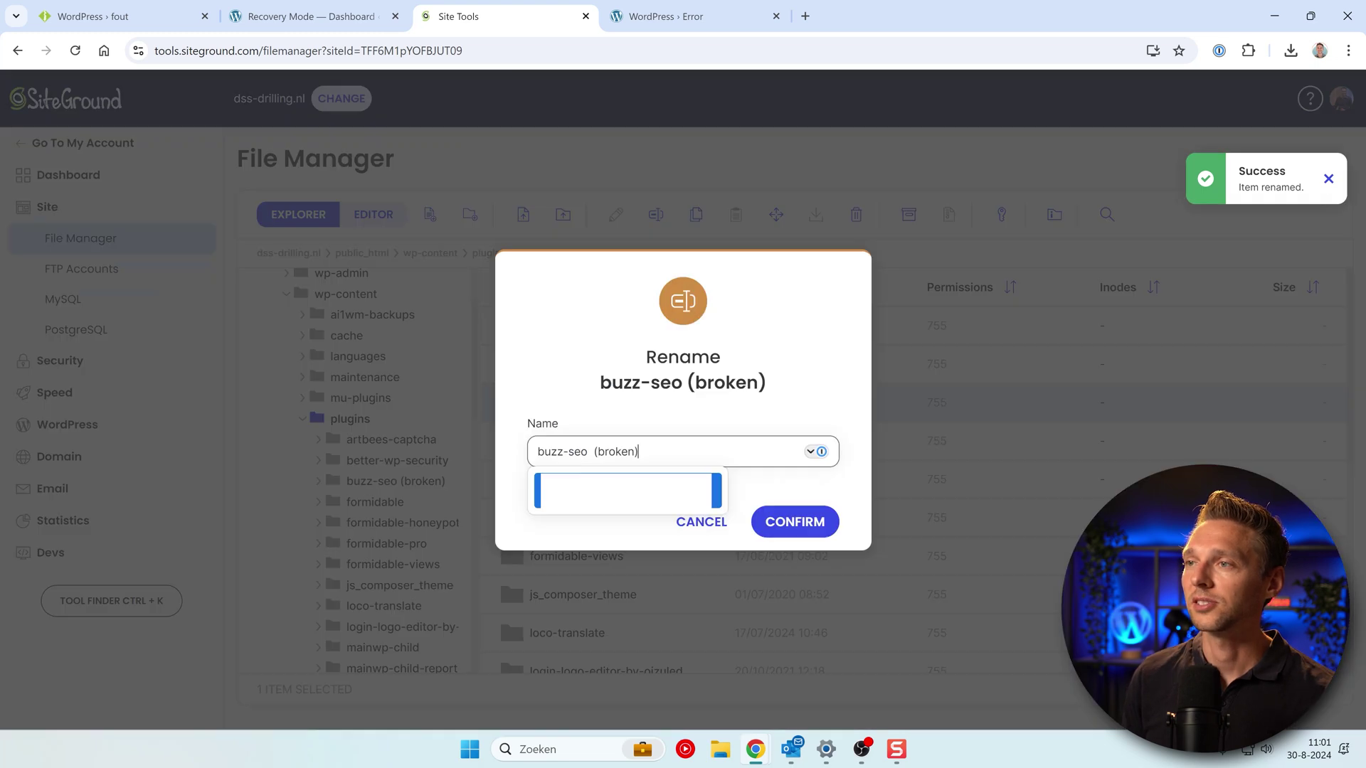
drag(588, 453, 697, 464)
key(BackSpace)
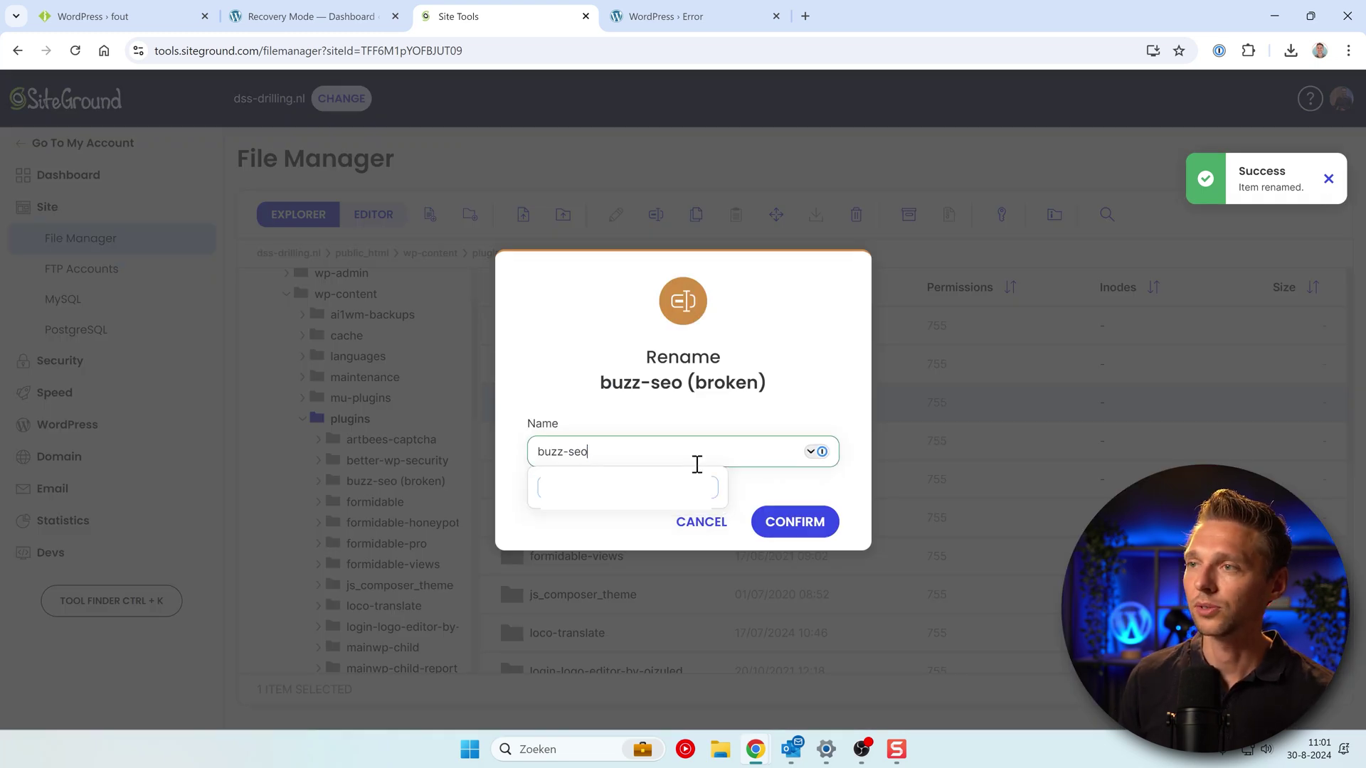
click(755, 524)
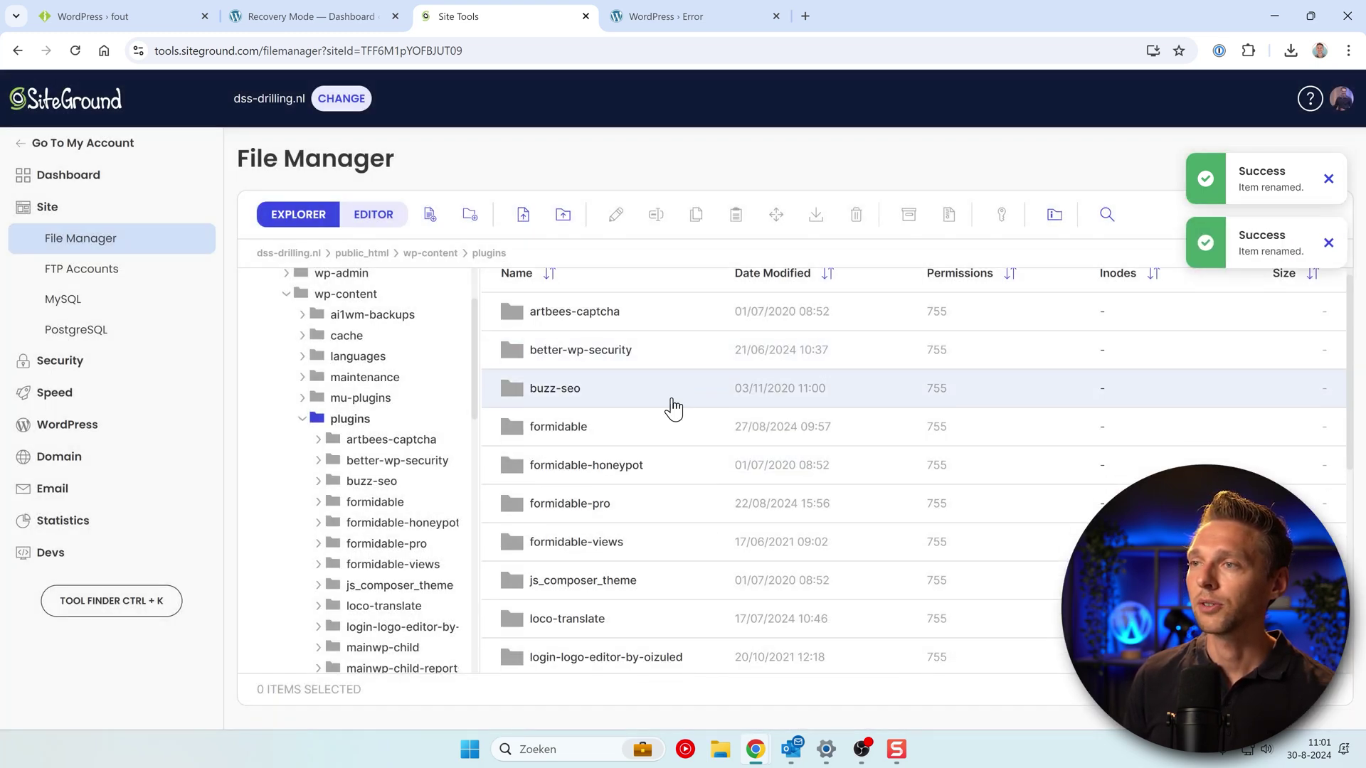
Rename themes/jupiter back to 'jupiter (broken)' and reload the WordPress tab
scroll(671, 404, down, 5)
scroll(671, 401, up, 5)
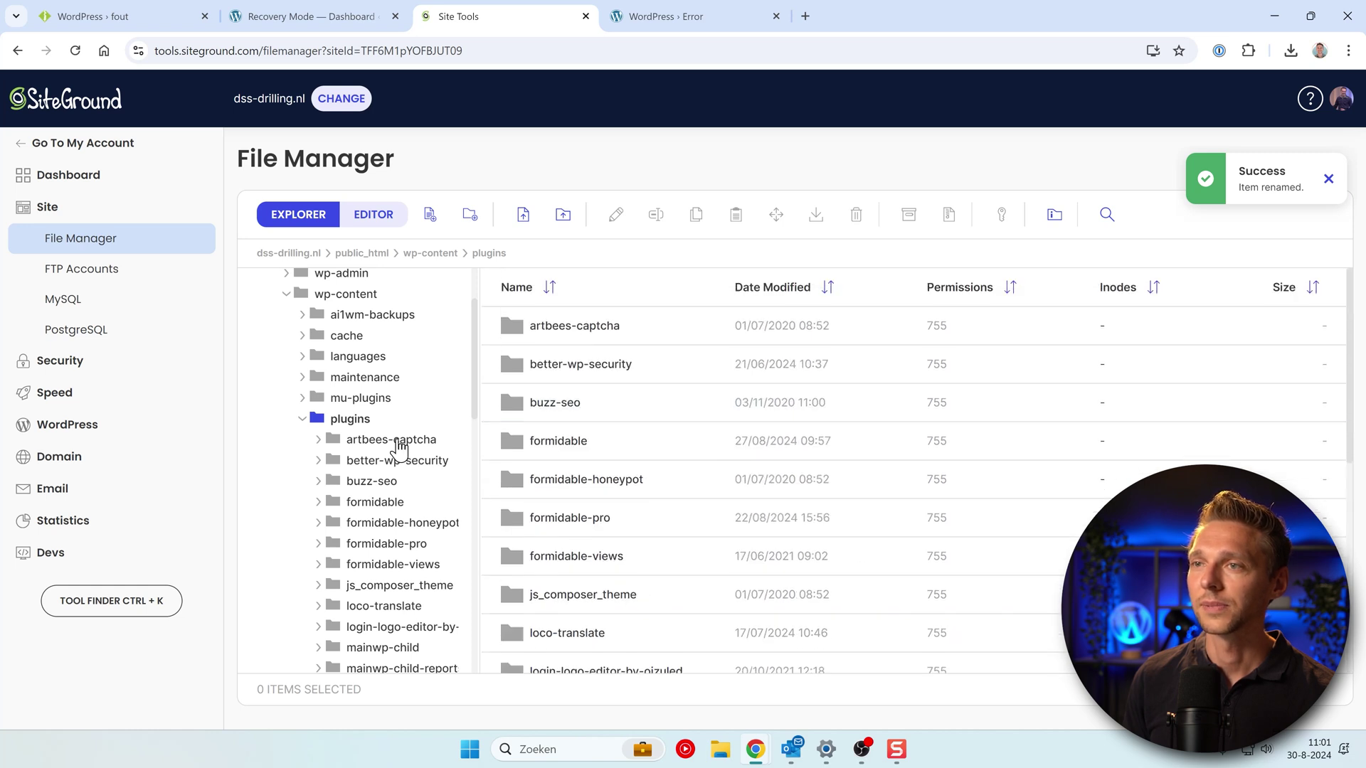
click(341, 296)
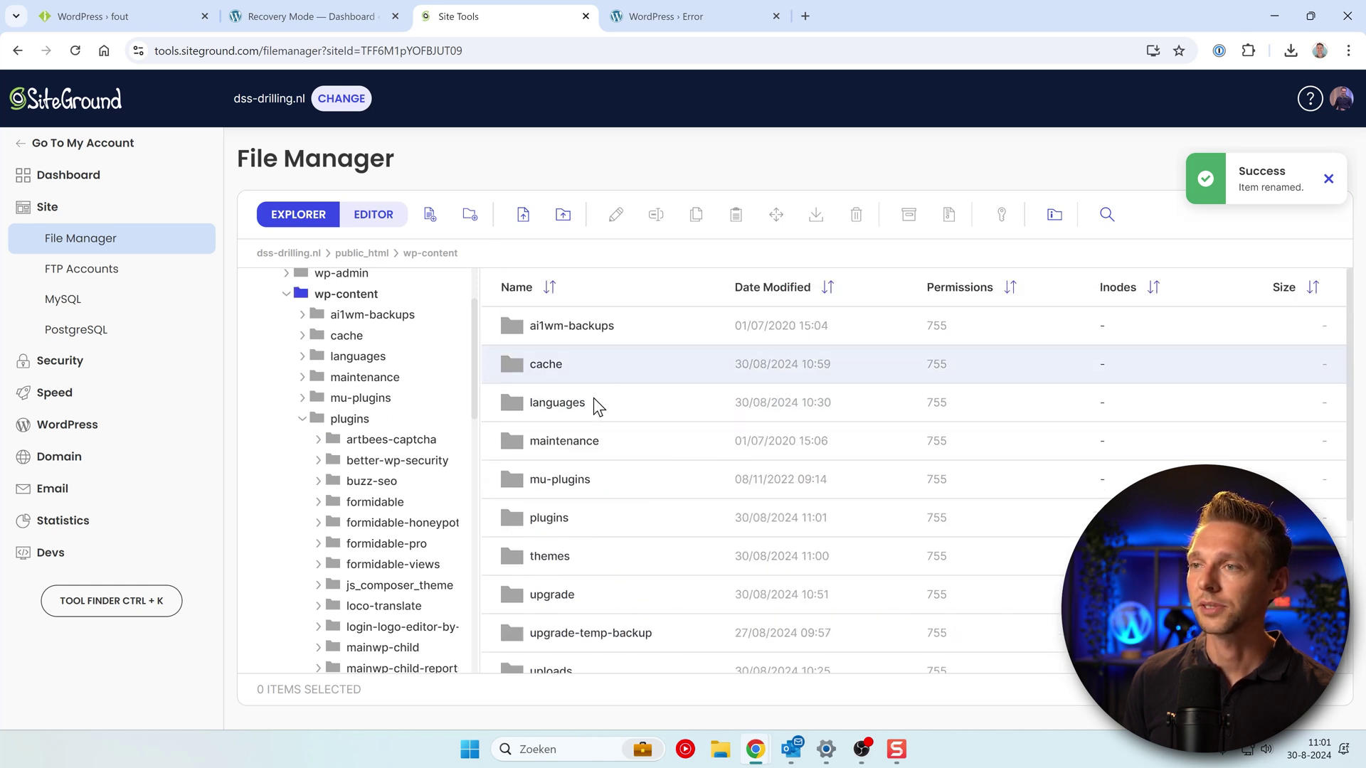
double_click(579, 558)
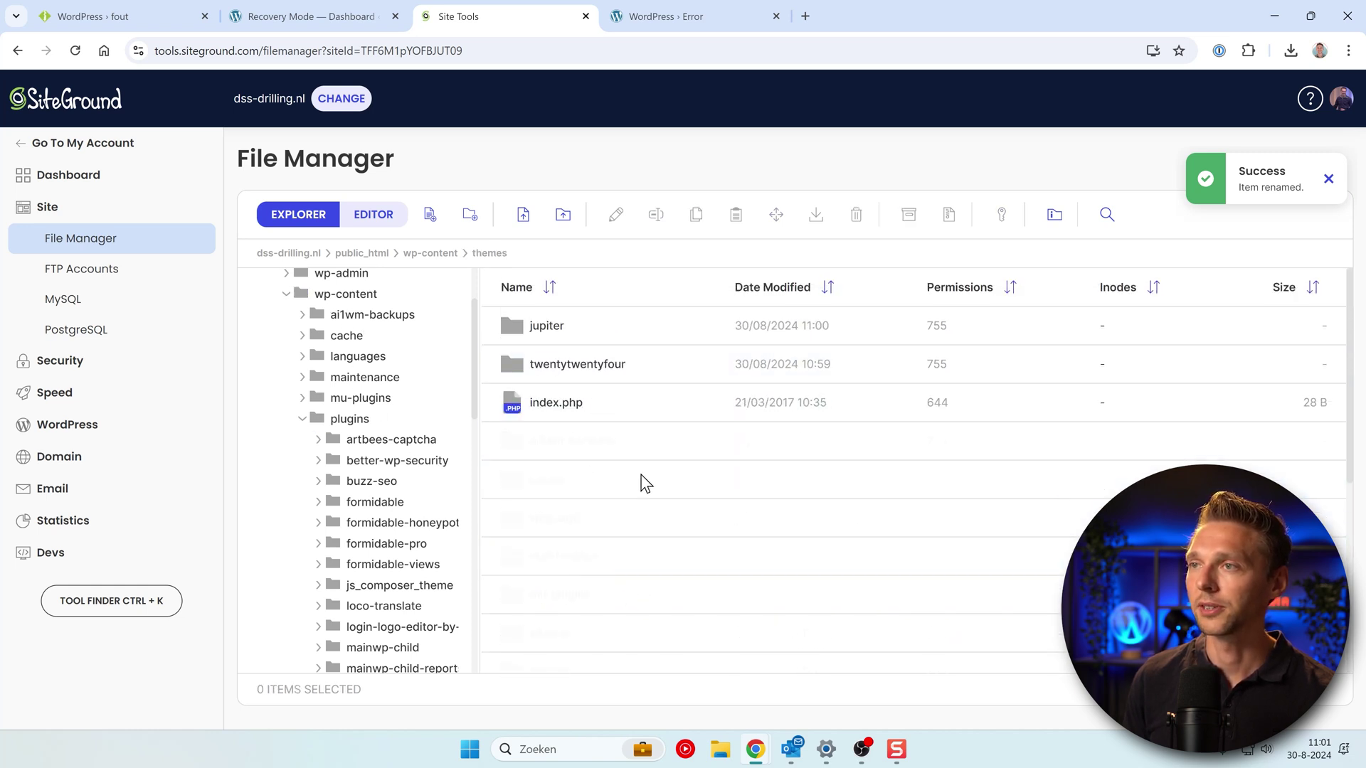
click(579, 328)
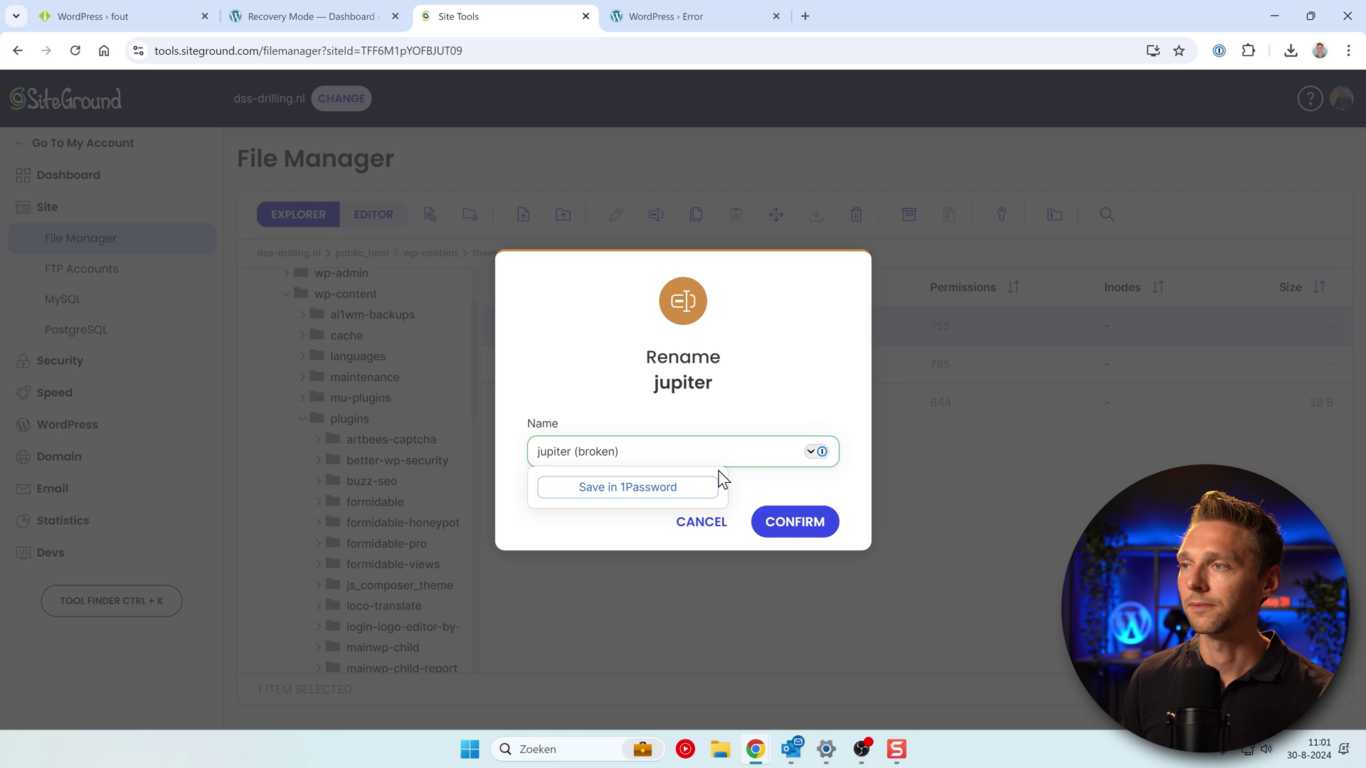
click(782, 527)
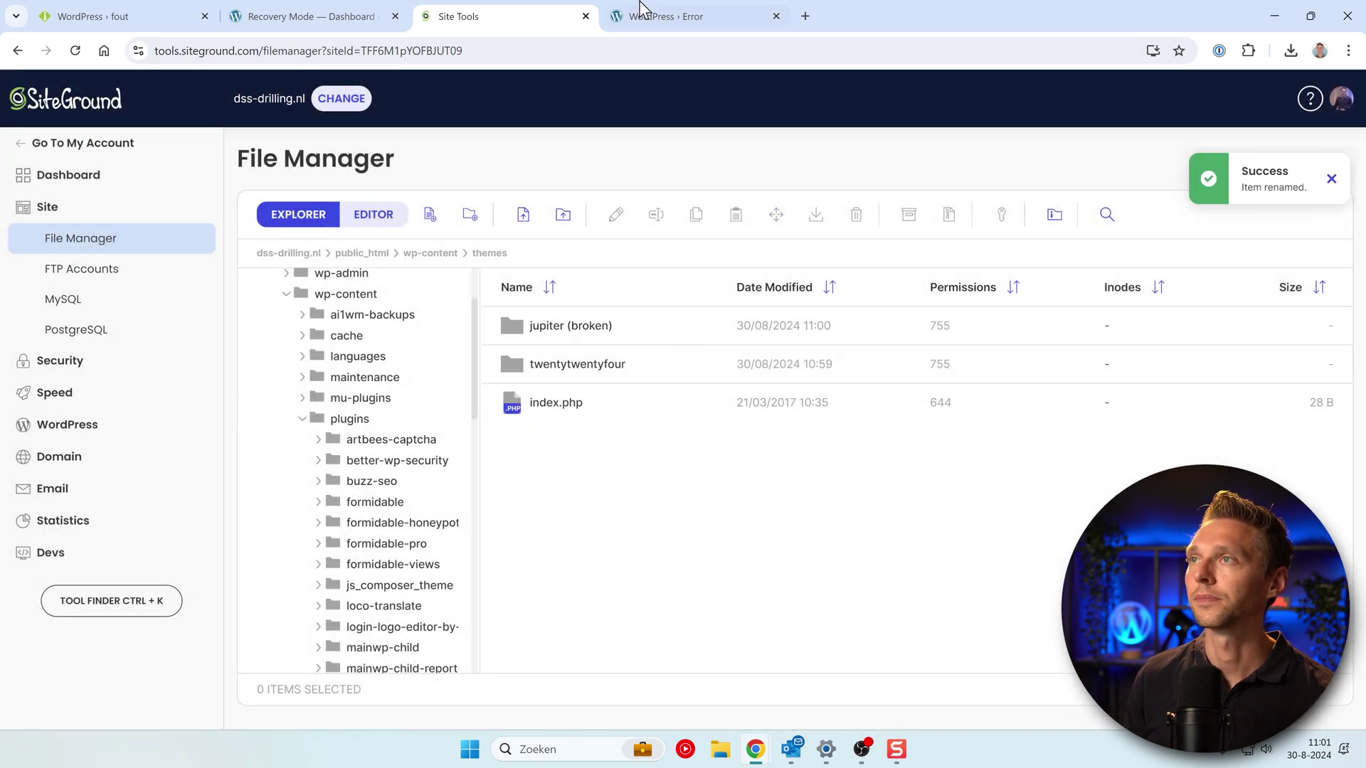
click(649, 16)
click(76, 51)
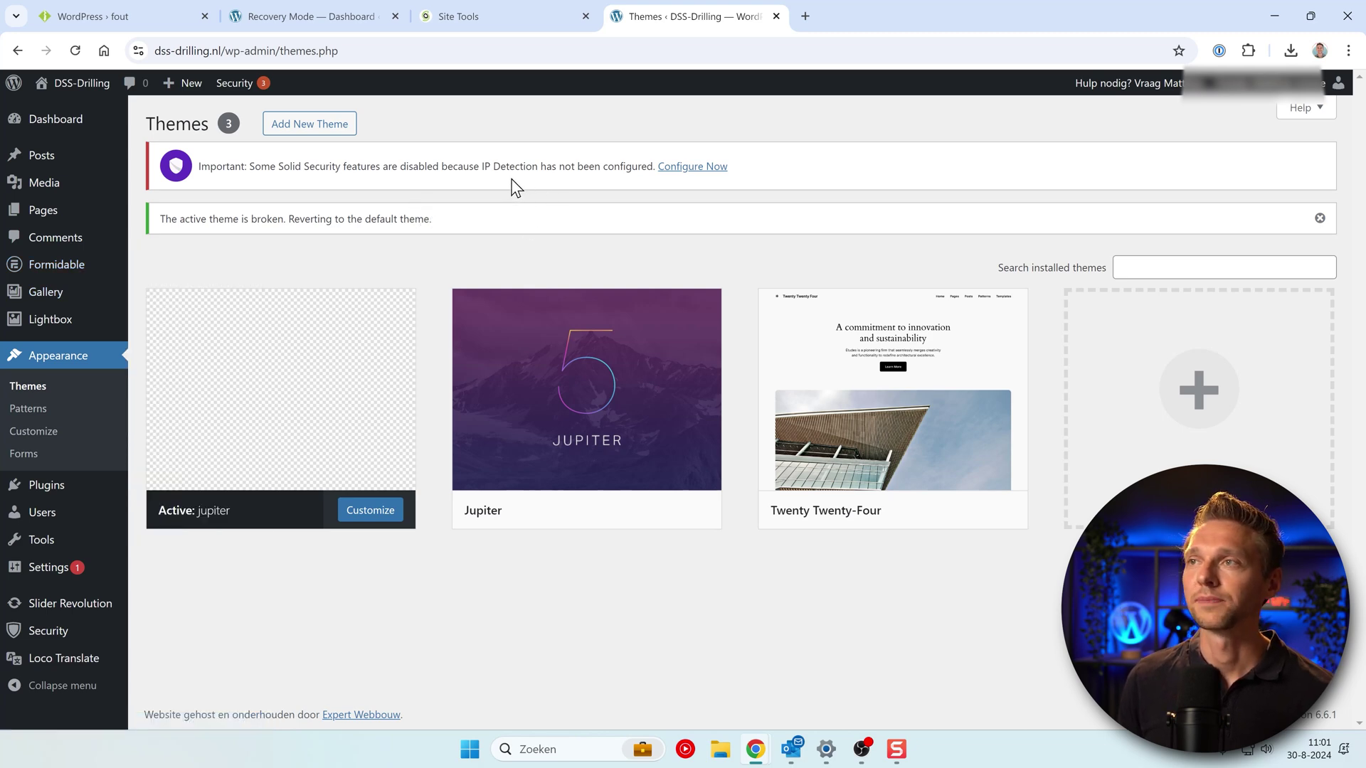
Accept the Solid Security opt-in, skip its tour, and set Proxy Detection to Manual
click(705, 168)
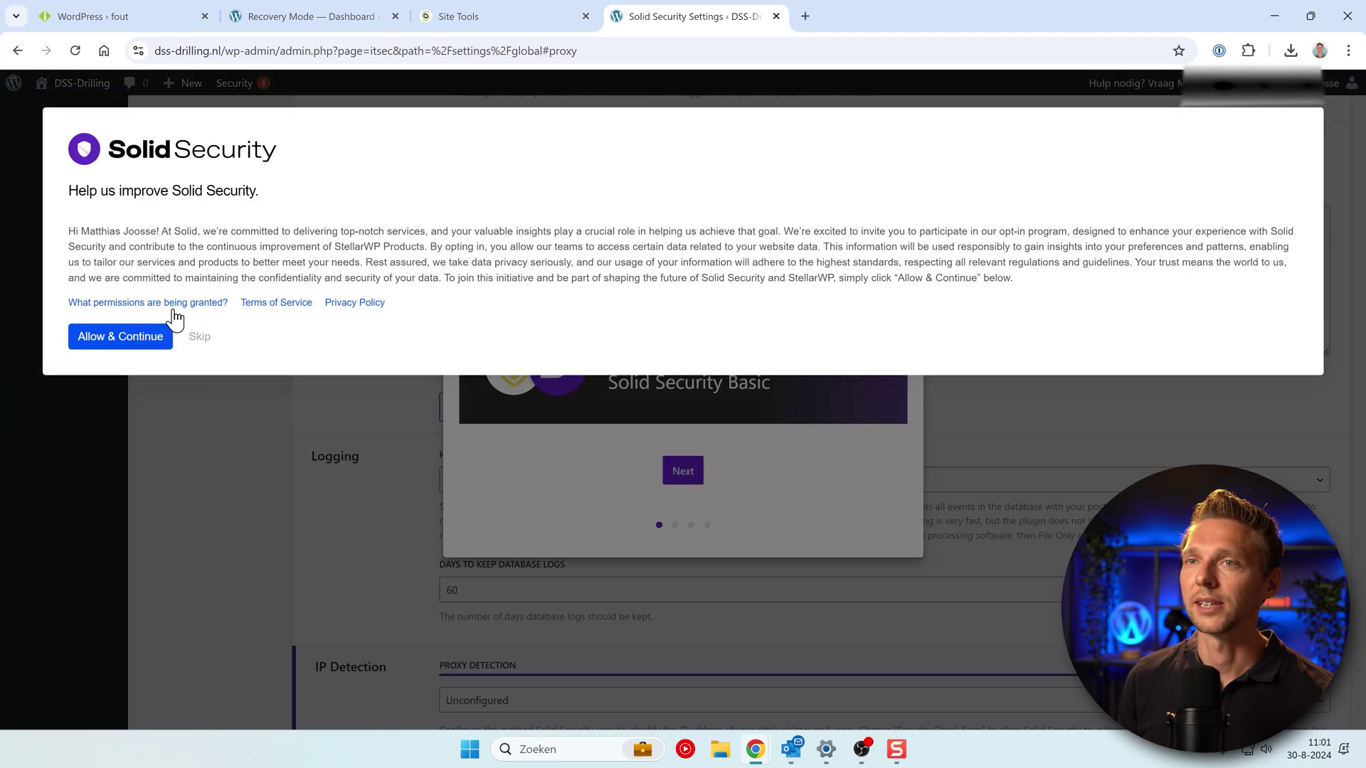
click(138, 336)
click(899, 268)
click(510, 355)
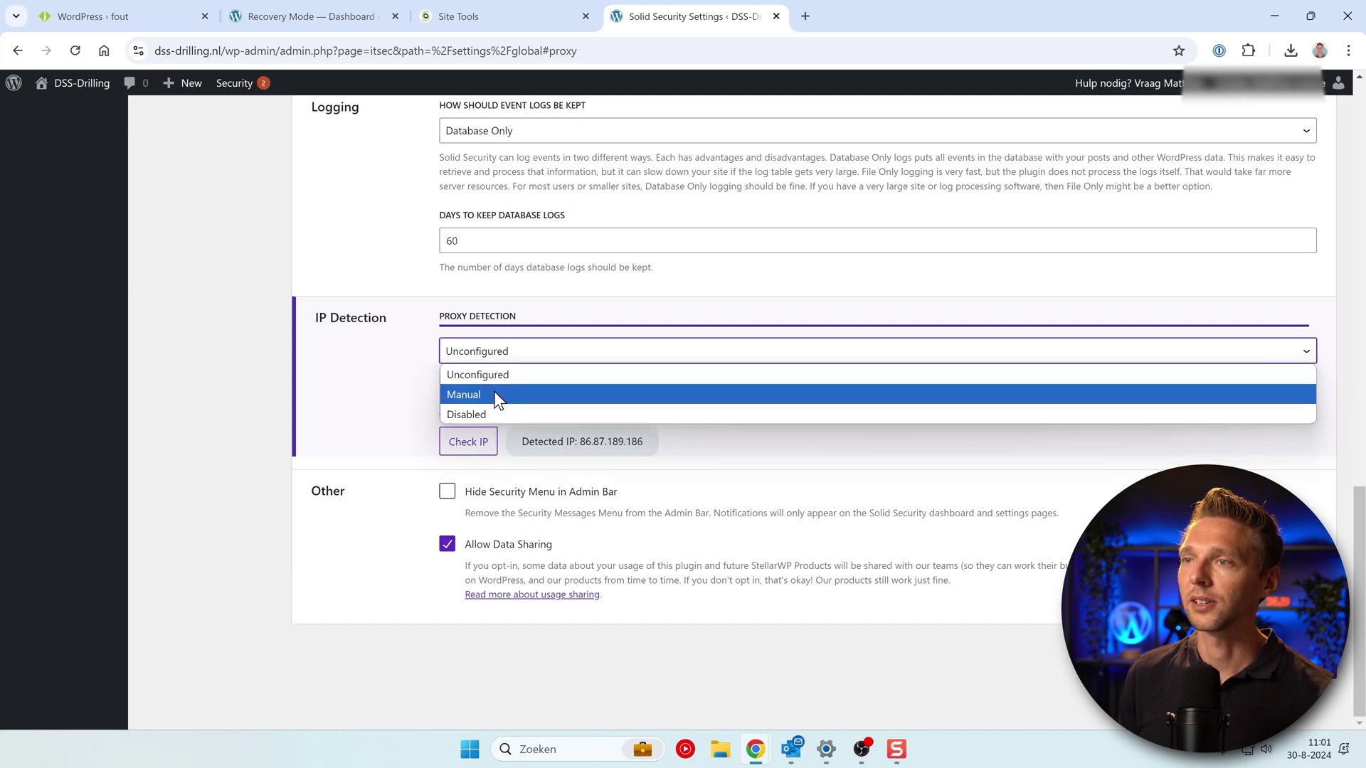
click(494, 395)
click(469, 444)
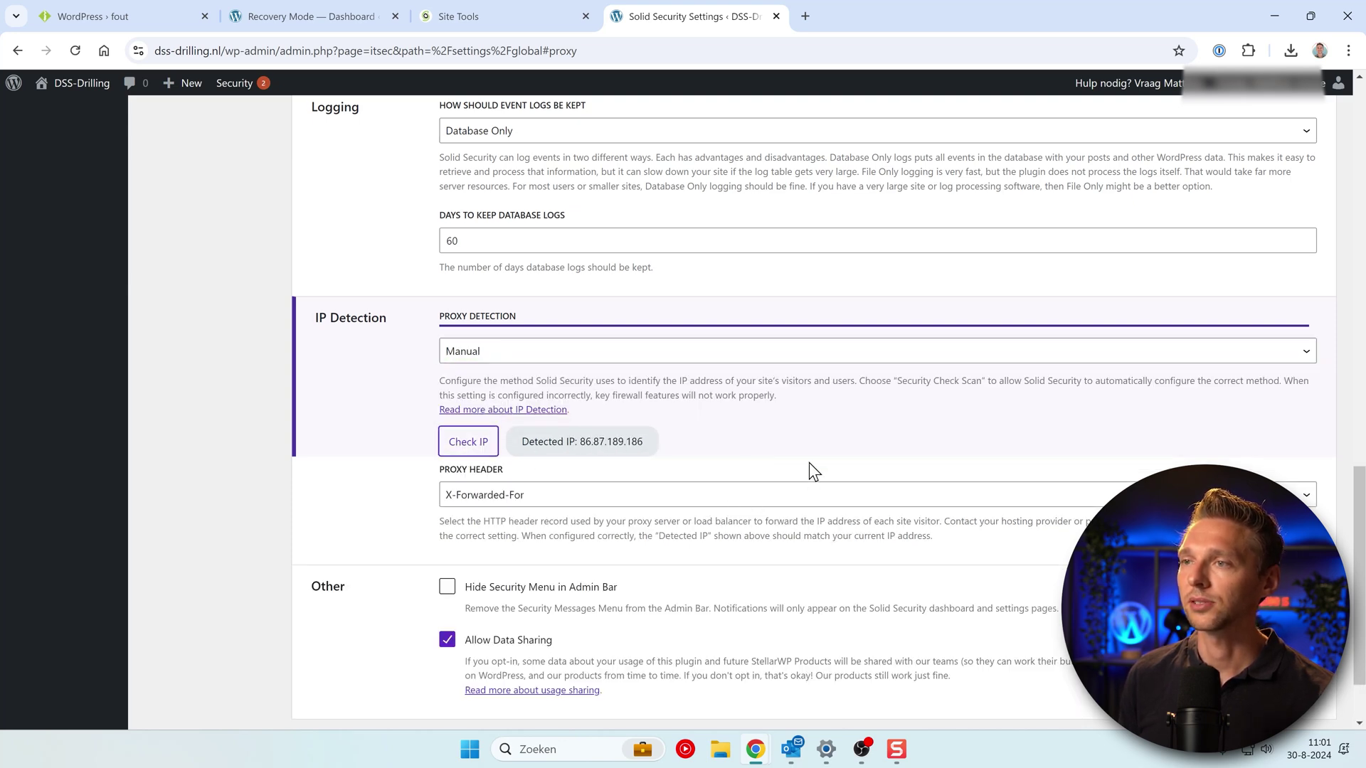
scroll(809, 471, down, 2)
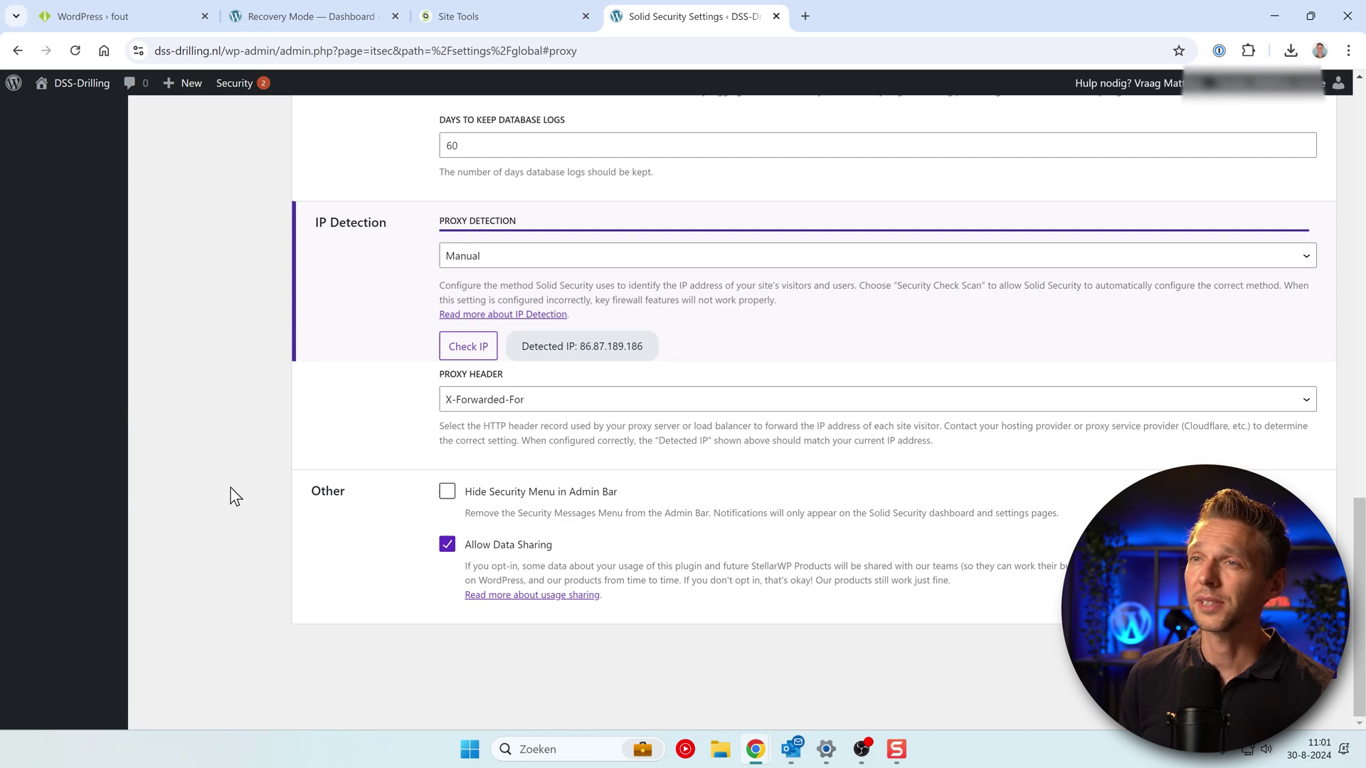
middle_click(241, 469)
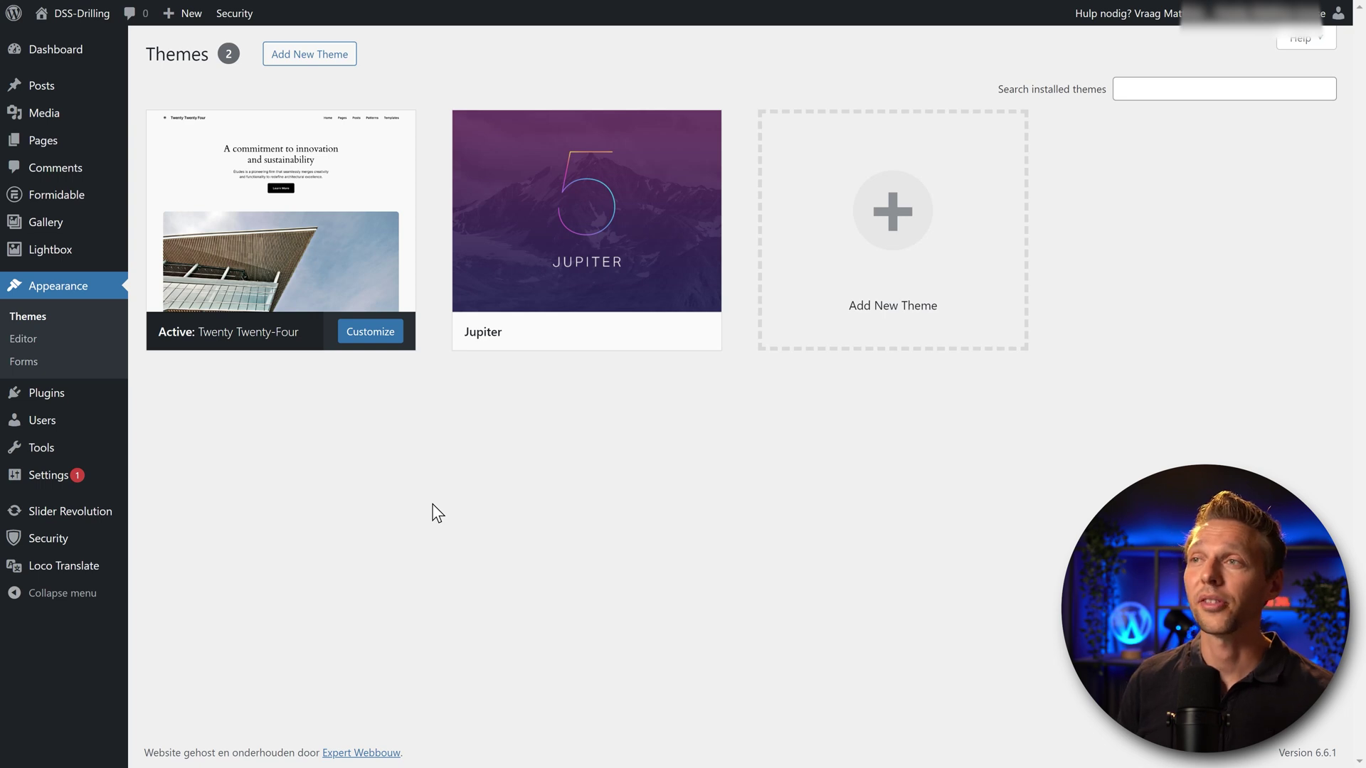
Open the Jupiter theme details and copy its name and version, 'Jupiter Version: 5.7'
click(579, 217)
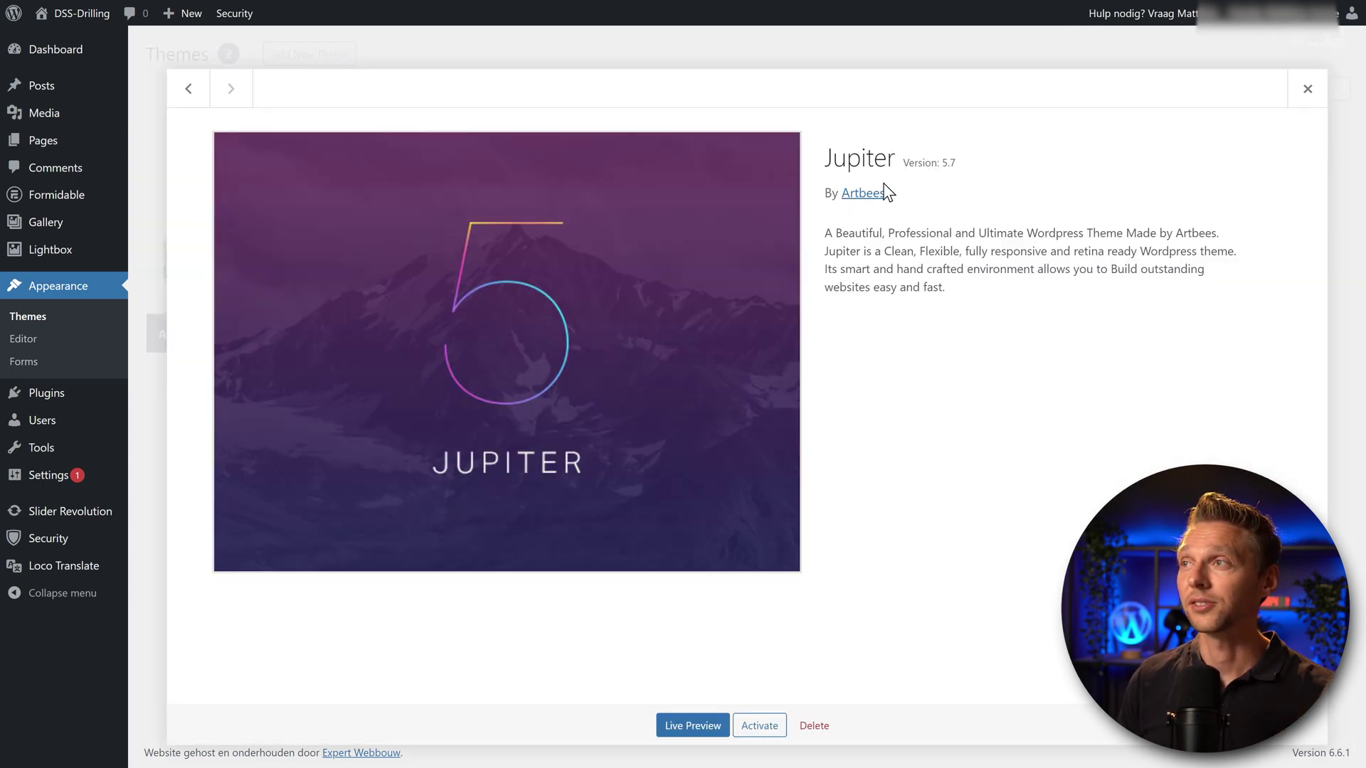
drag(830, 156, 959, 163)
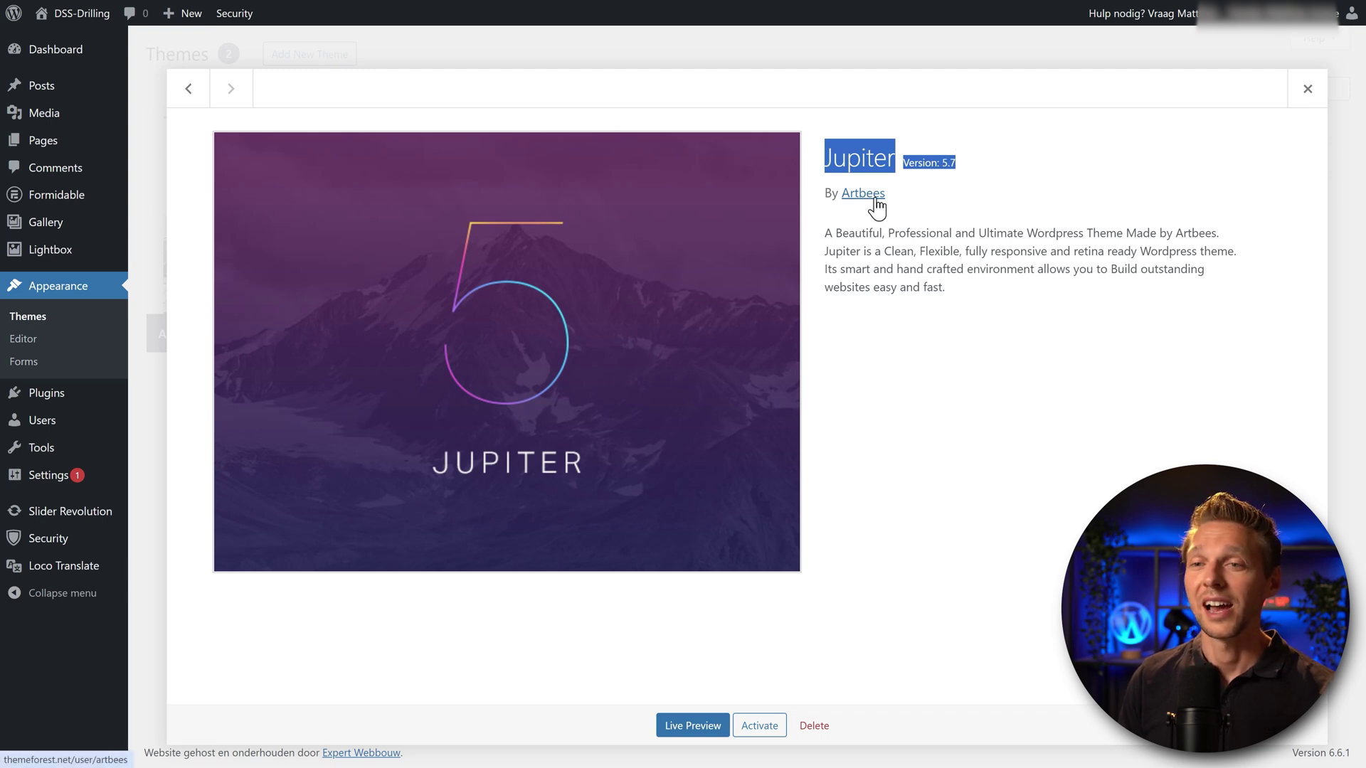
click(930, 204)
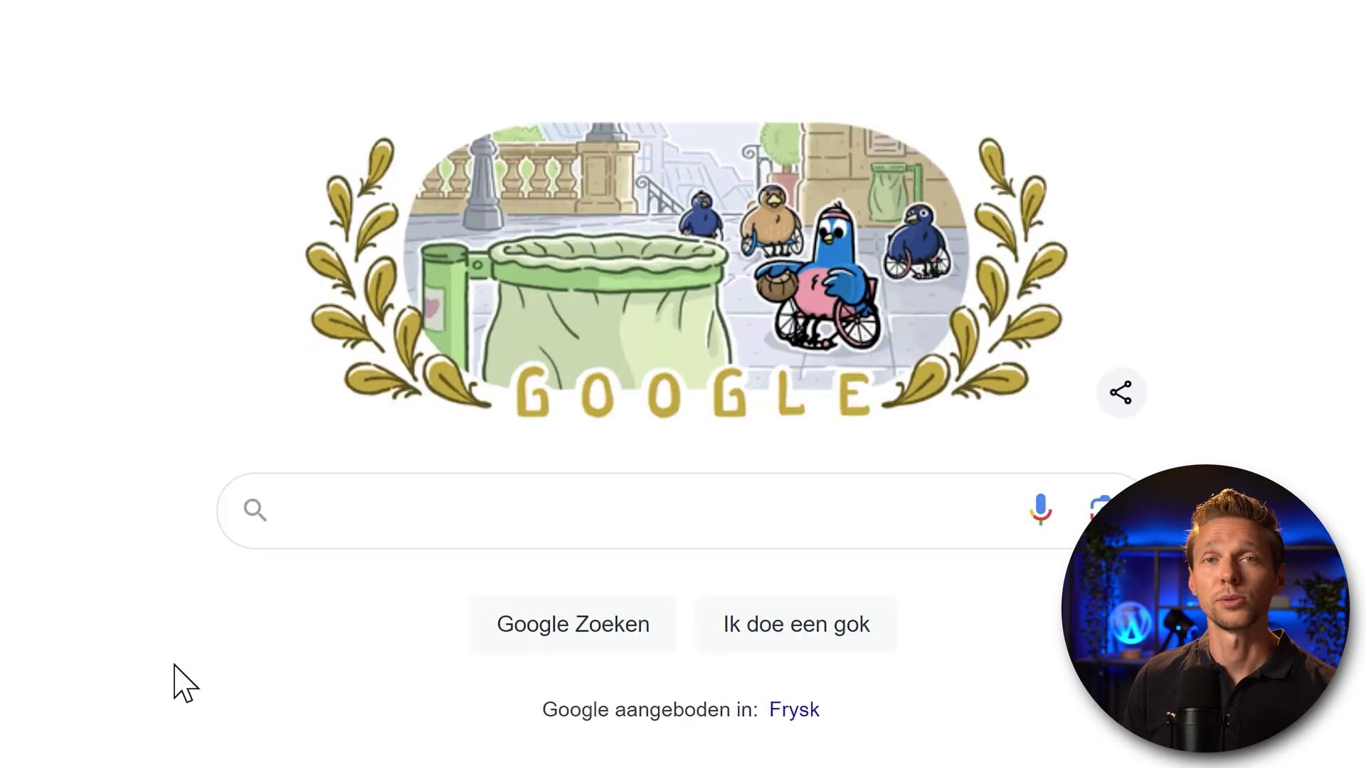
Search Google for 'Jupiter theme Version: 5.7' and open the Artbees release notes and Envato results
text(JupiterVersion: 5.7)
click(377, 530)
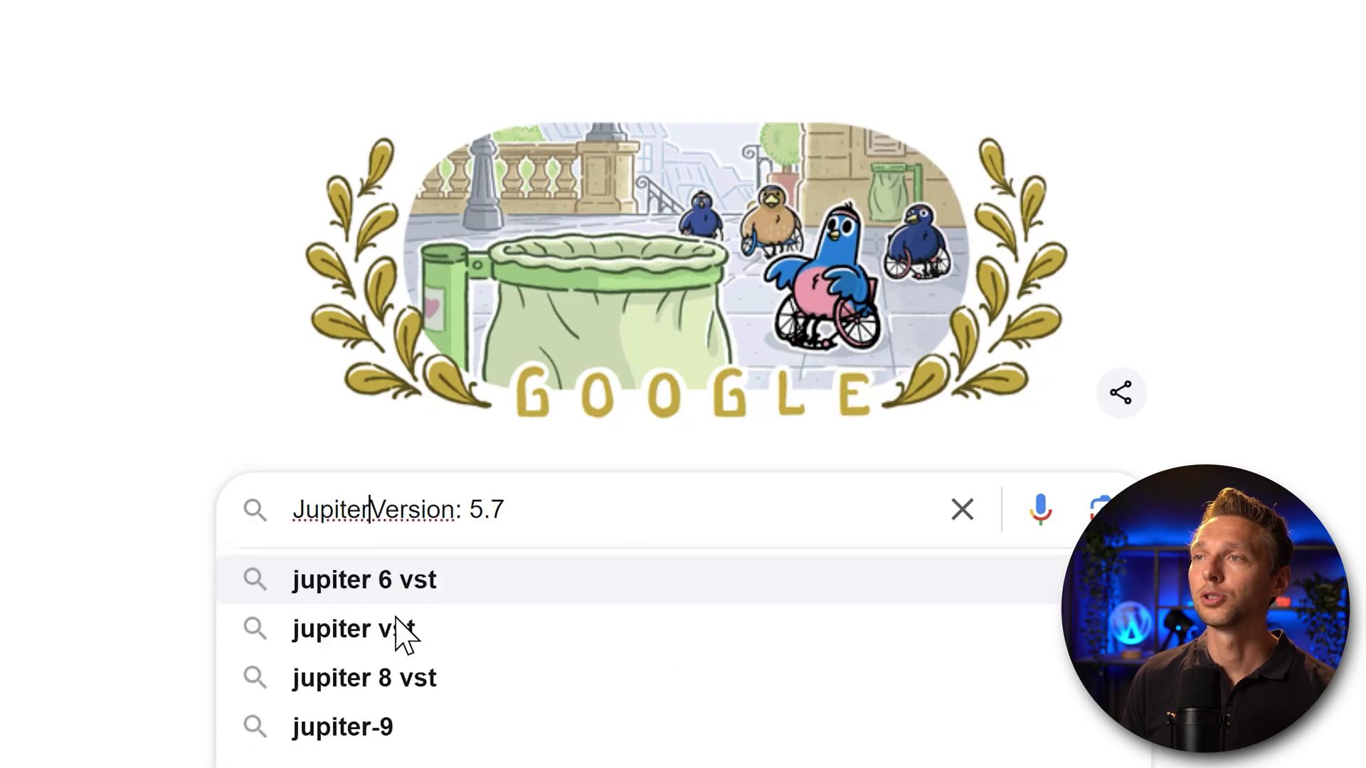
text(theme)
key(Return)
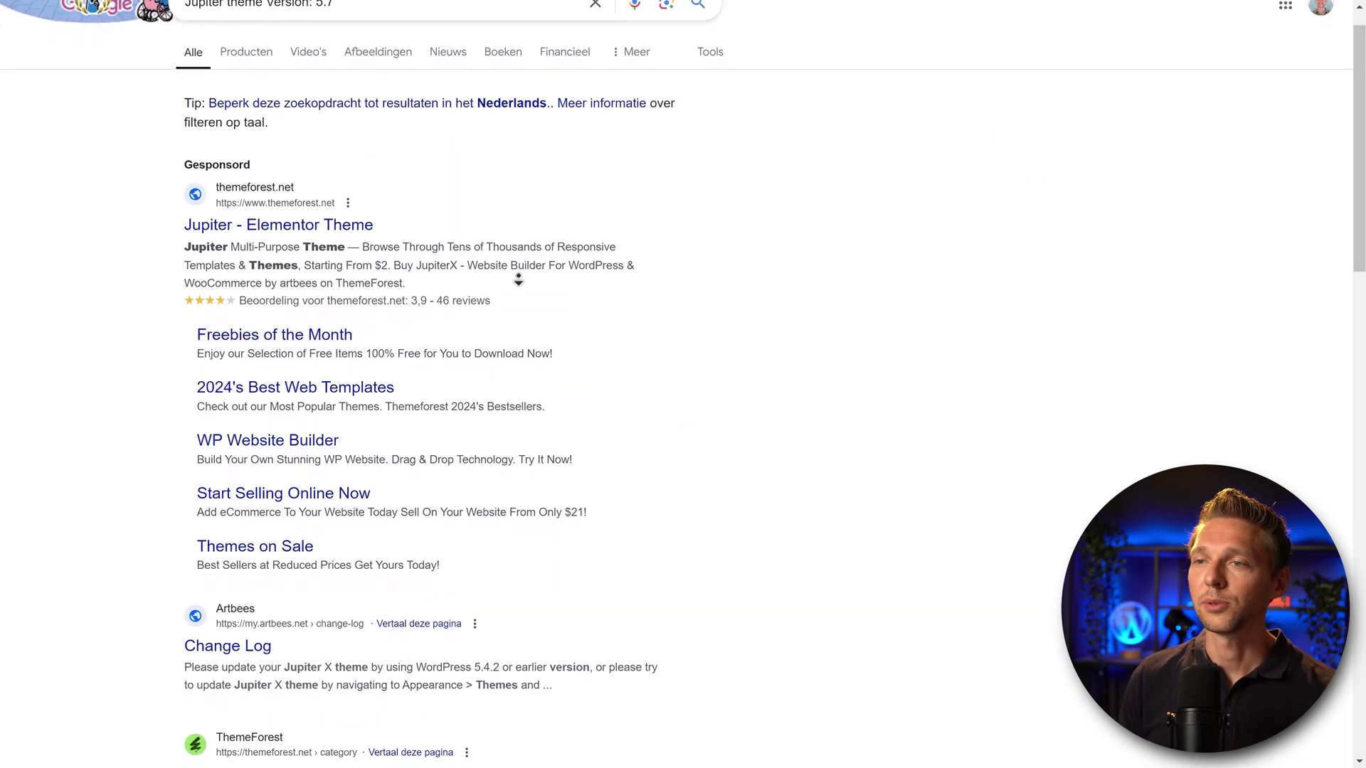
middle_click(532, 293)
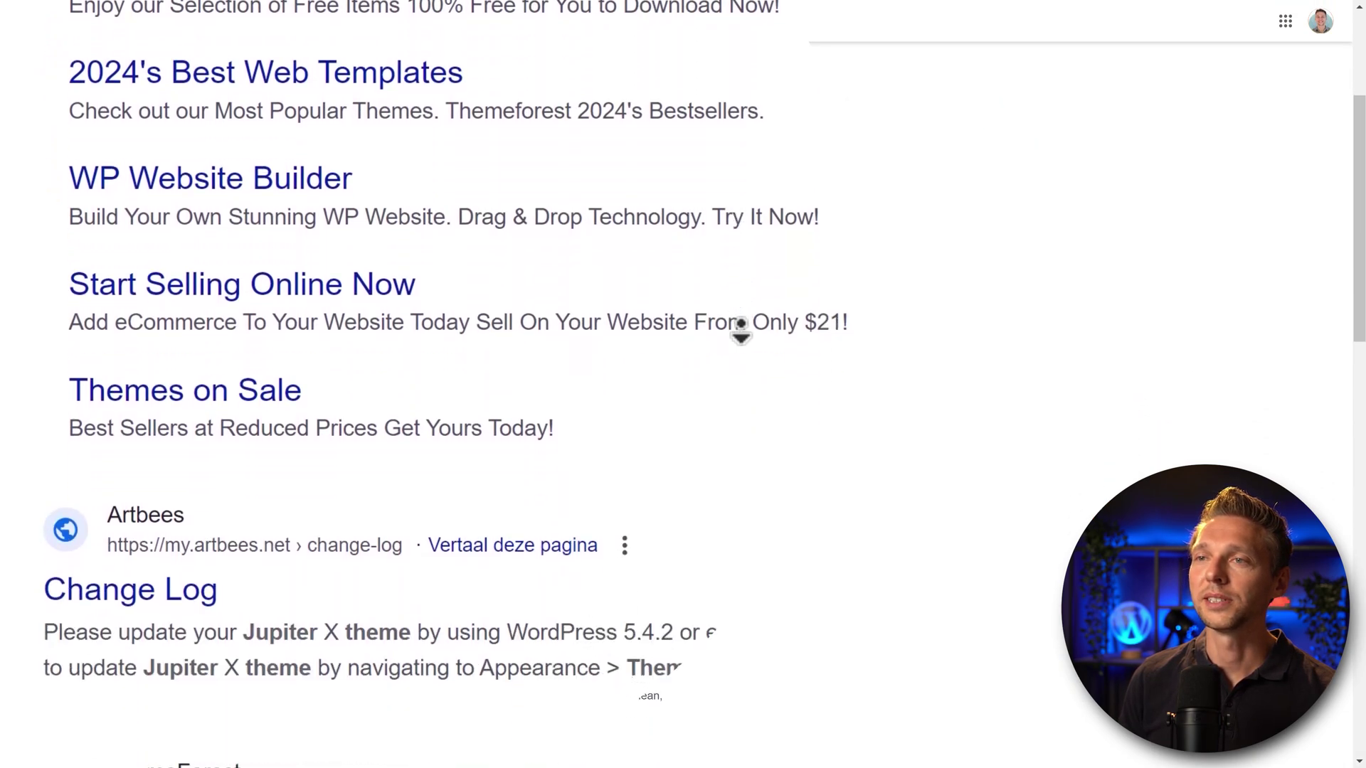
click(531, 274)
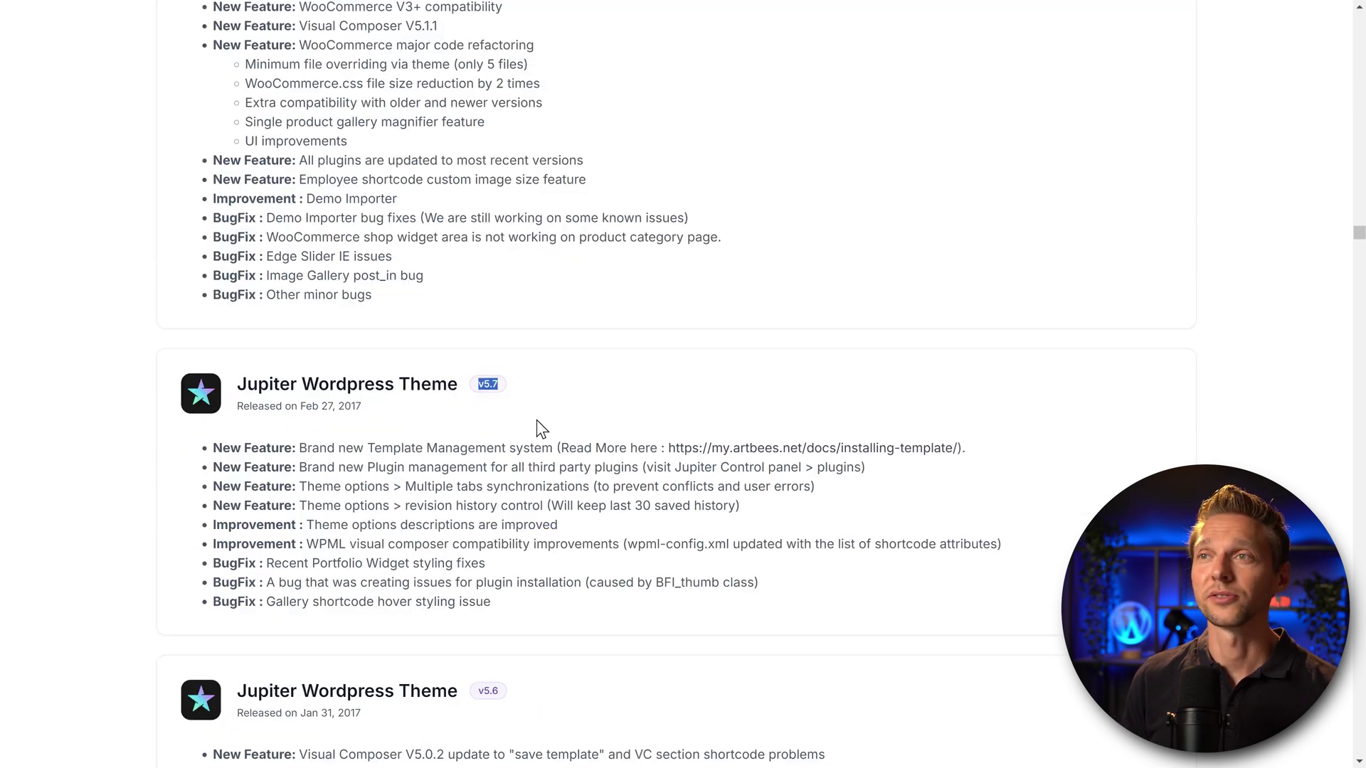
middle_click(523, 440)
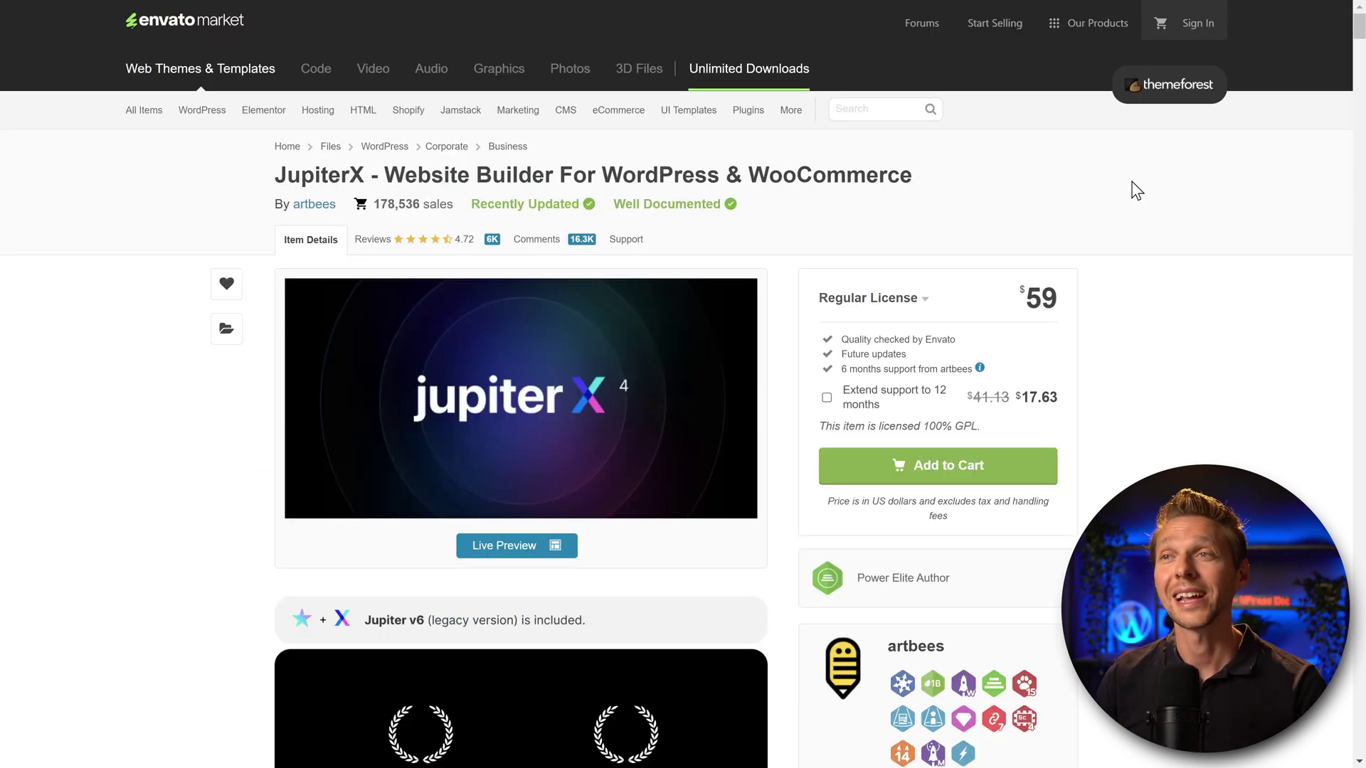
Read the JupiterX item description confirming the legacy Jupiter v6 comes with the purchase
drag(285, 174, 463, 174)
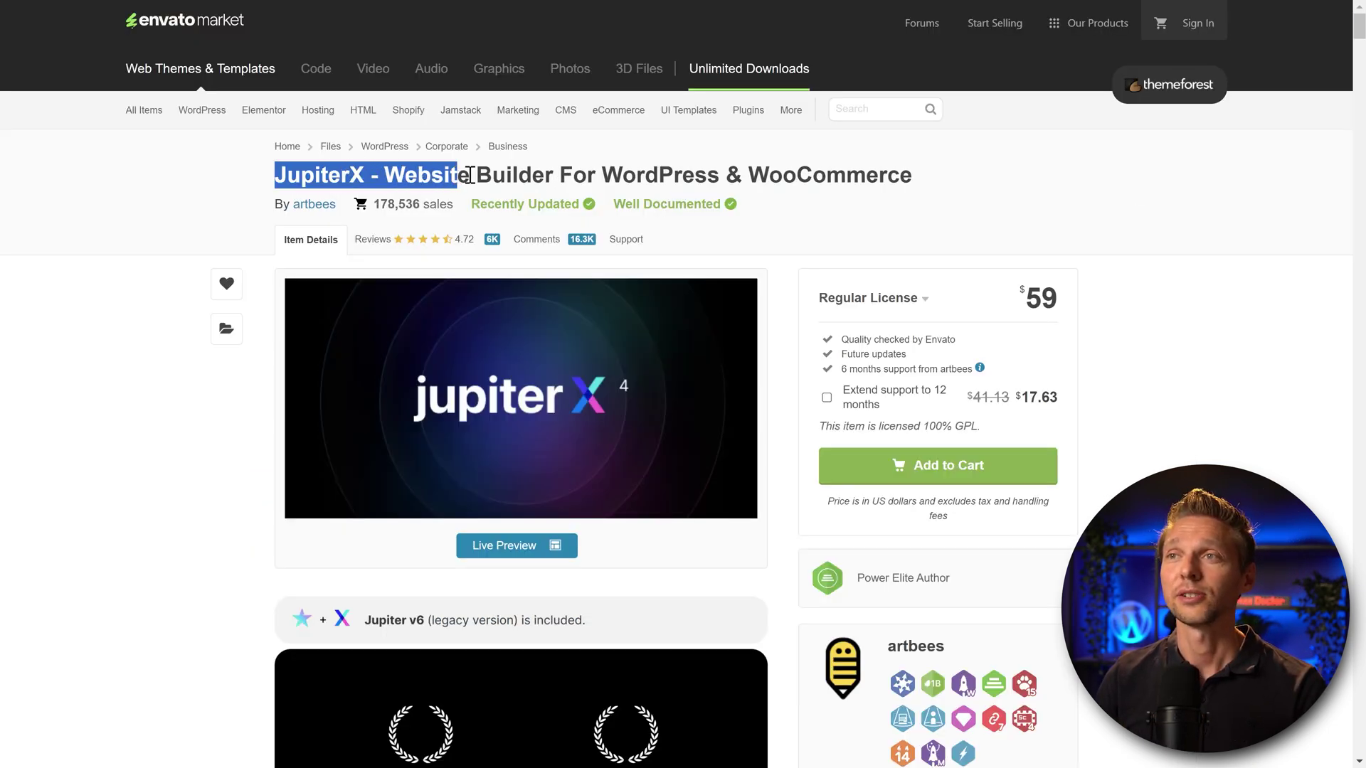
click(560, 186)
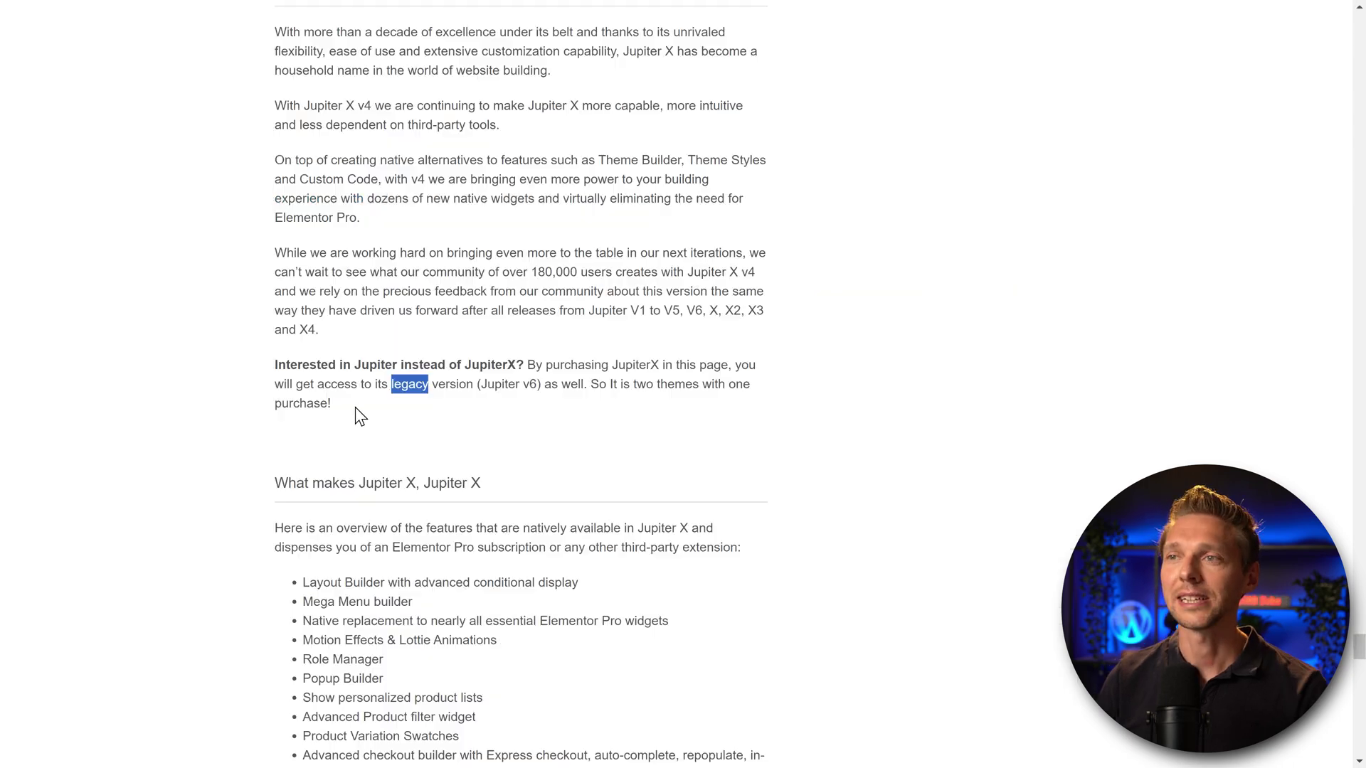
click(353, 415)
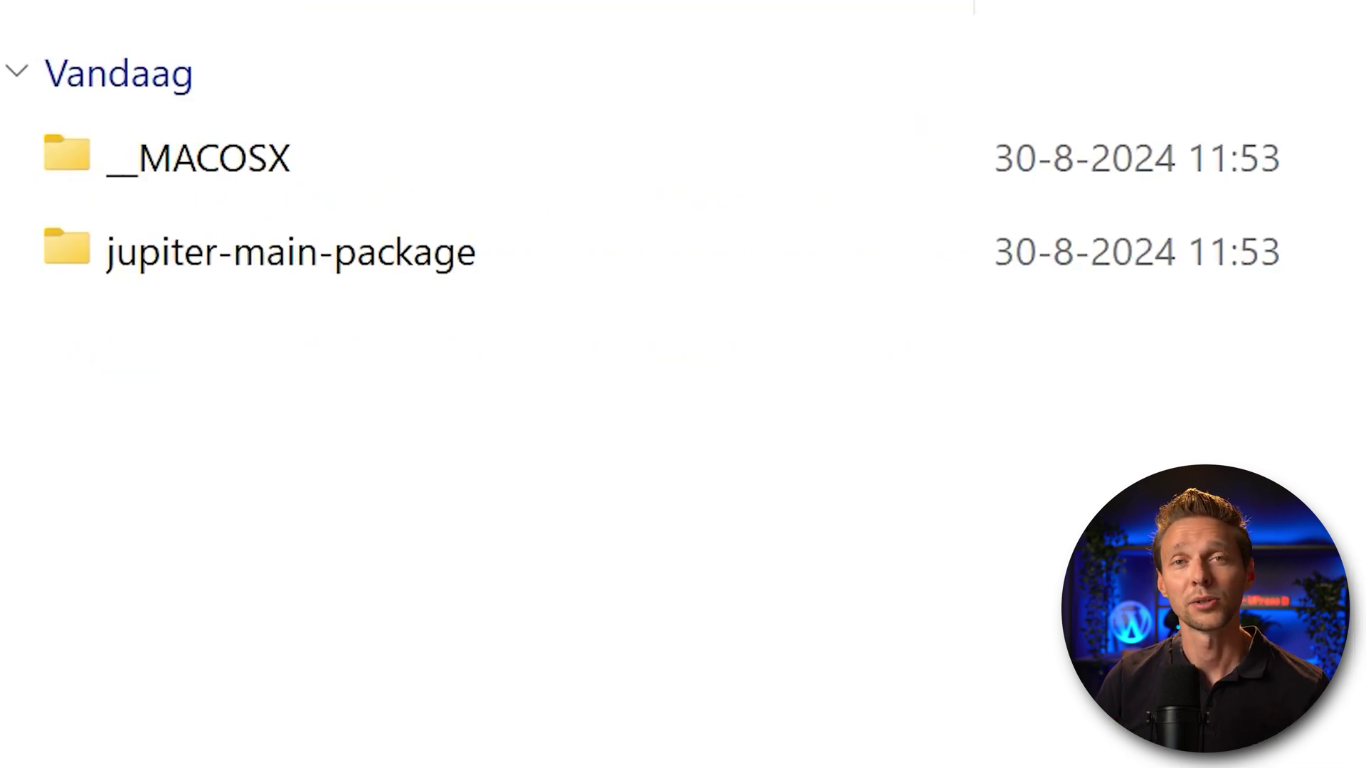
Browse jupiter-main-package > Jupiter (legacy) > Plugins and select js_composer_theme-v7.6.0
double_click(332, 263)
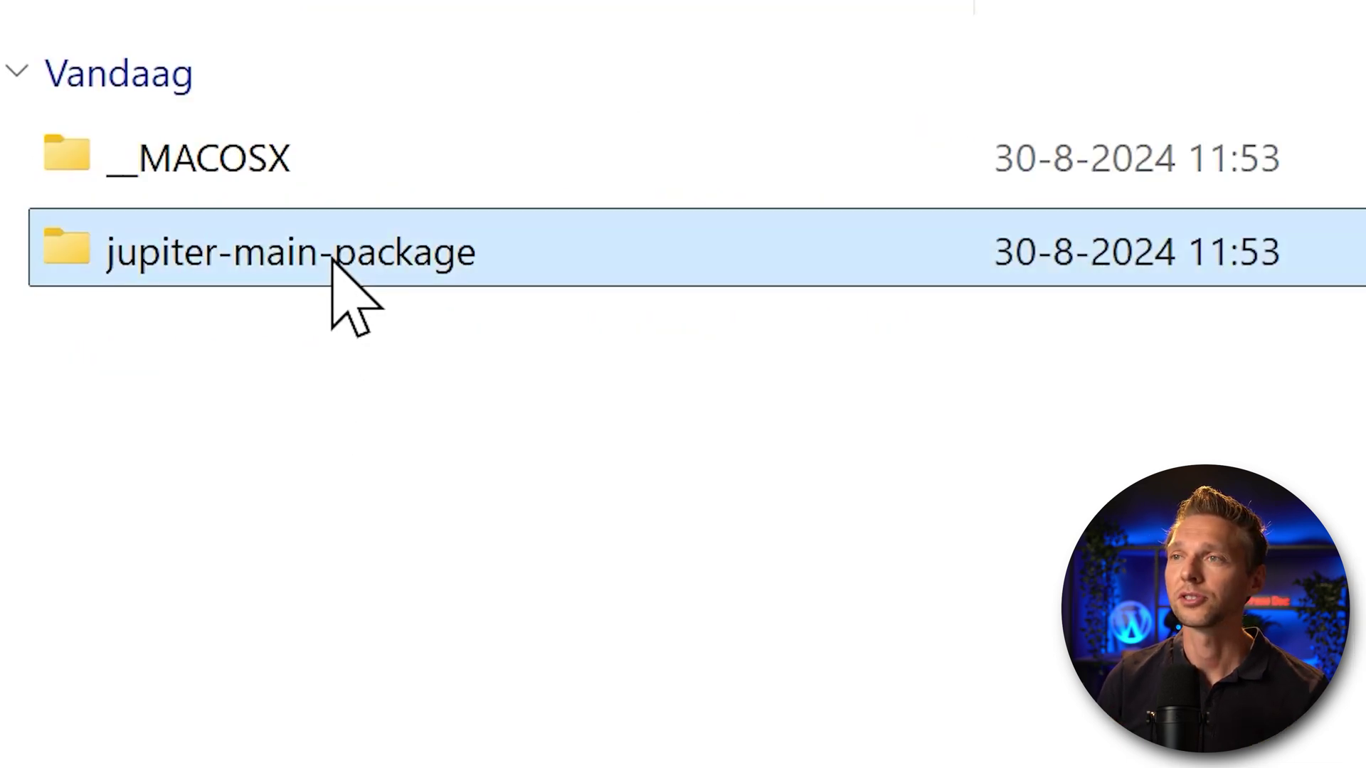
double_click(256, 534)
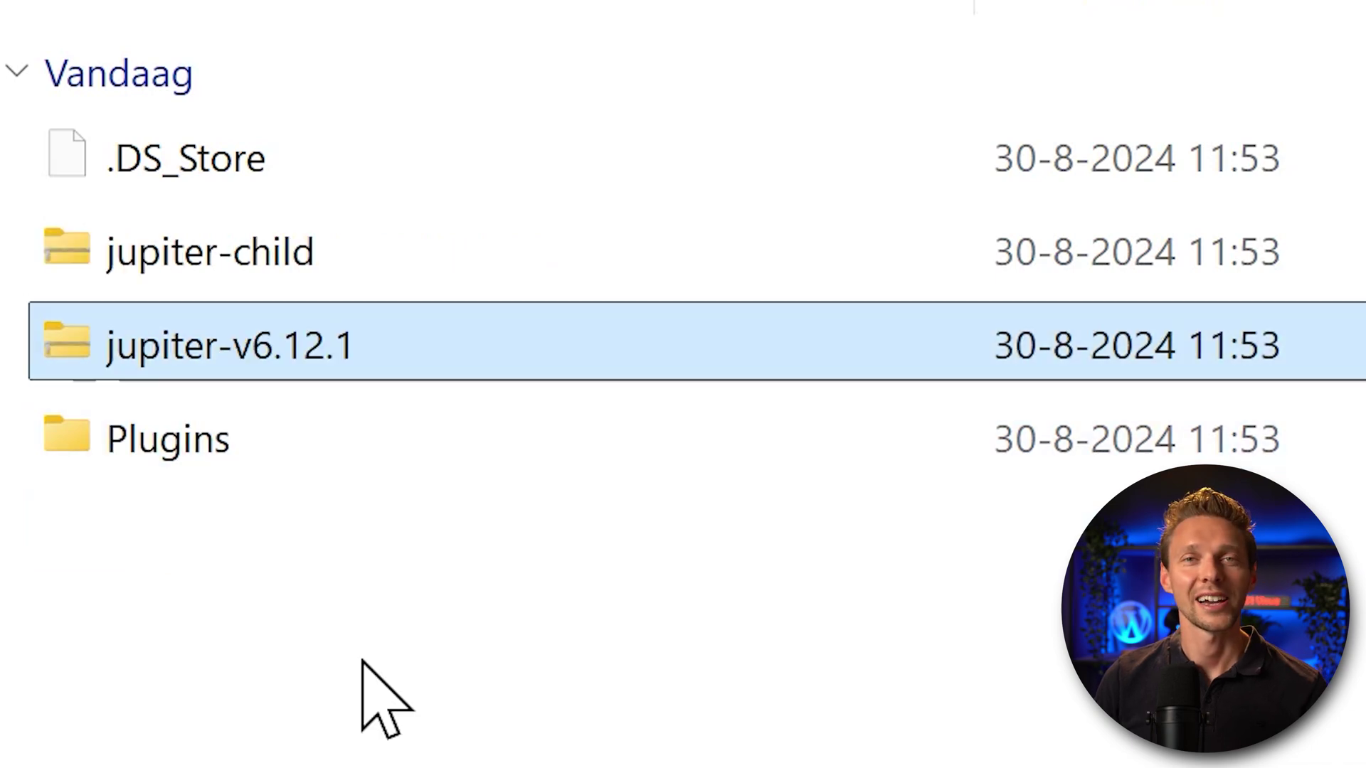
double_click(242, 427)
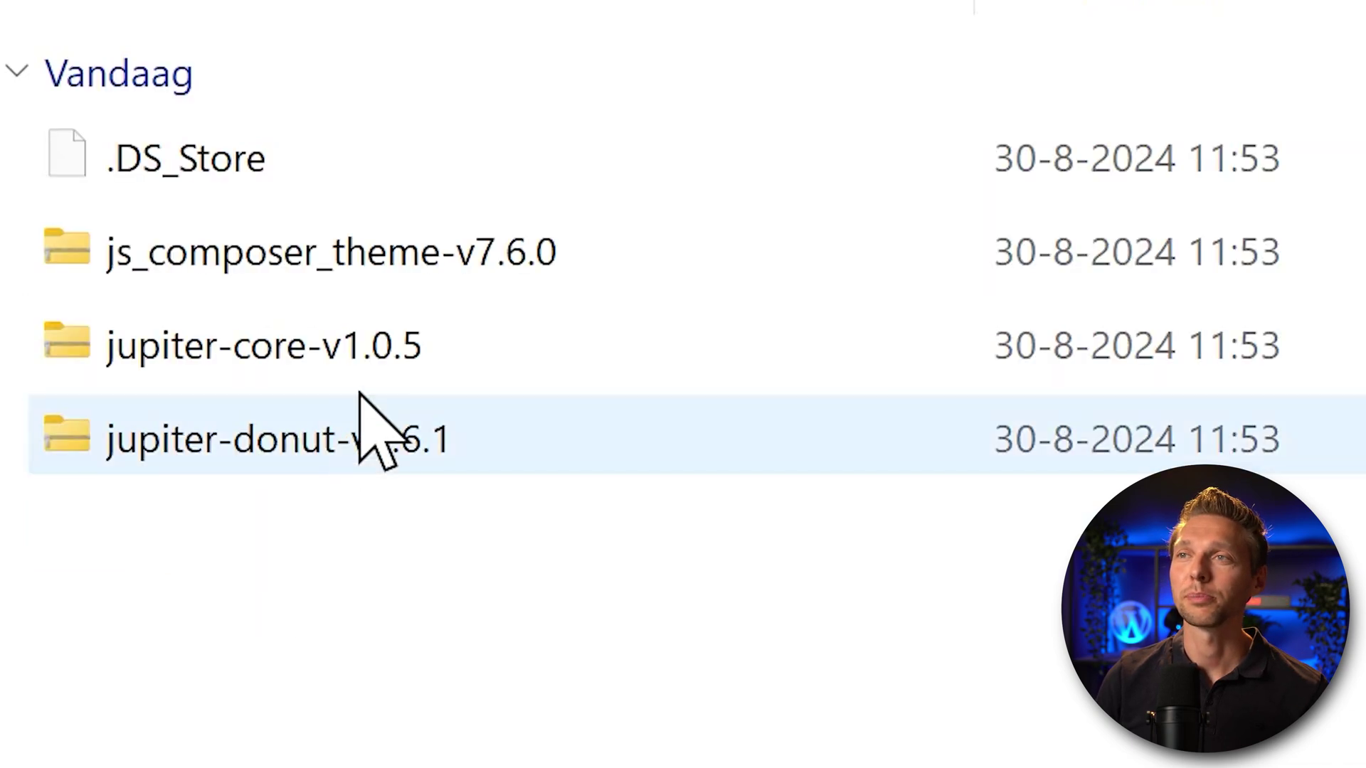
key(Down)
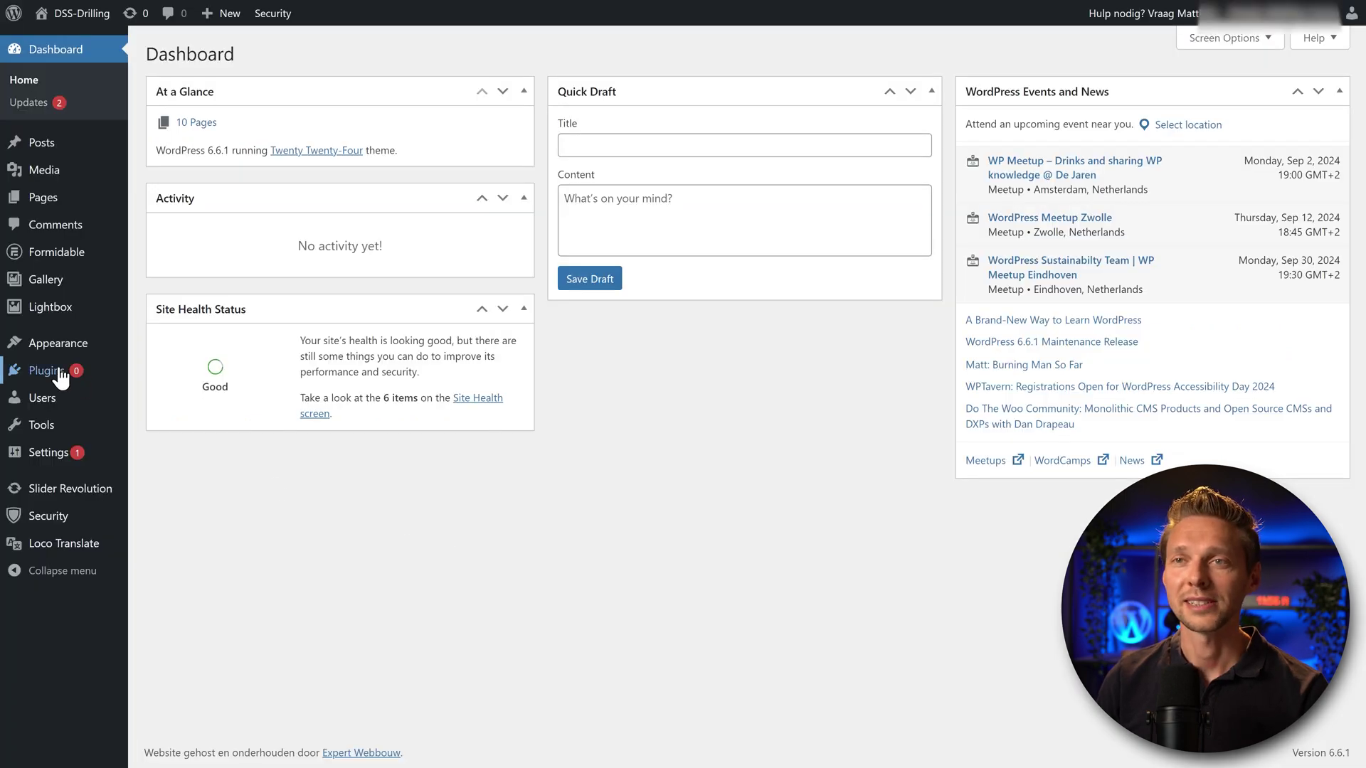
Upload jupiter-v6.12.1.zip as a theme, replacing the active Jupiter 5.7
mouse_move(60, 352)
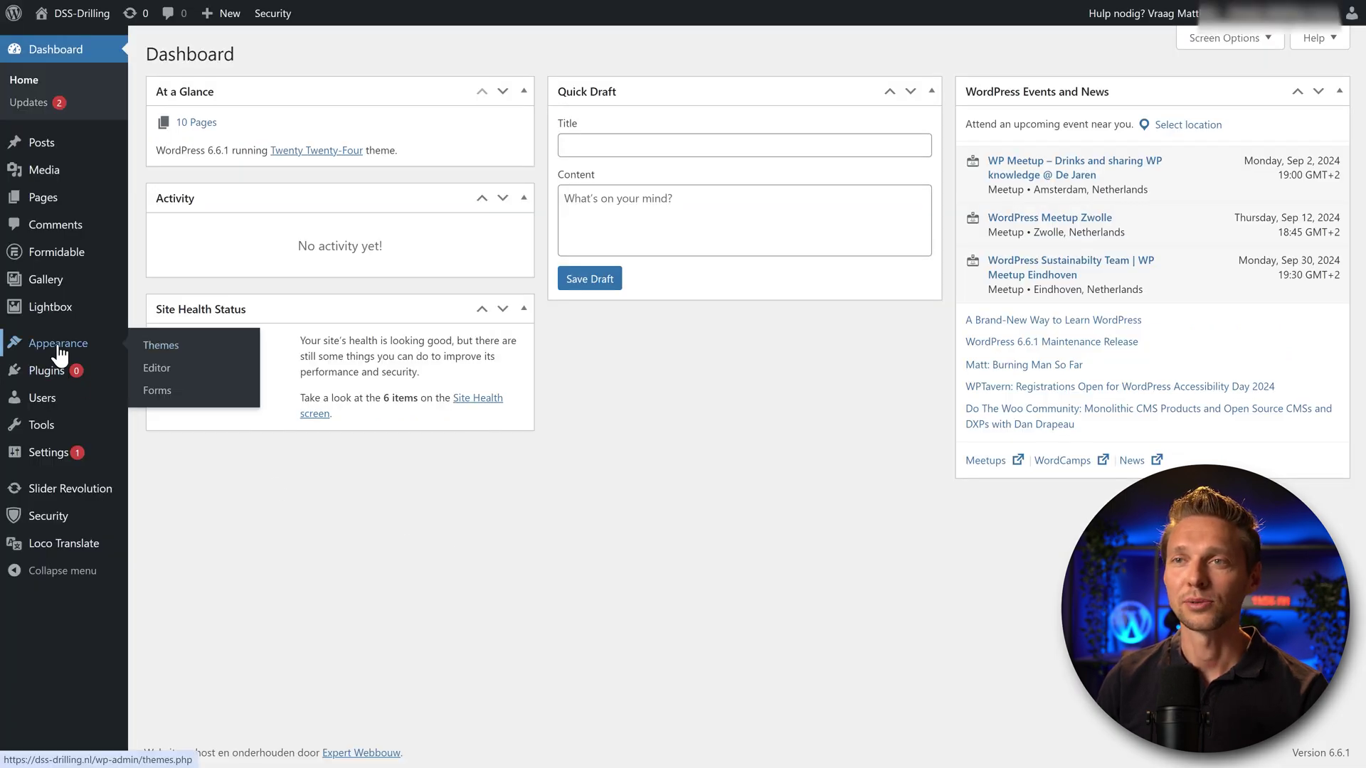
click(164, 347)
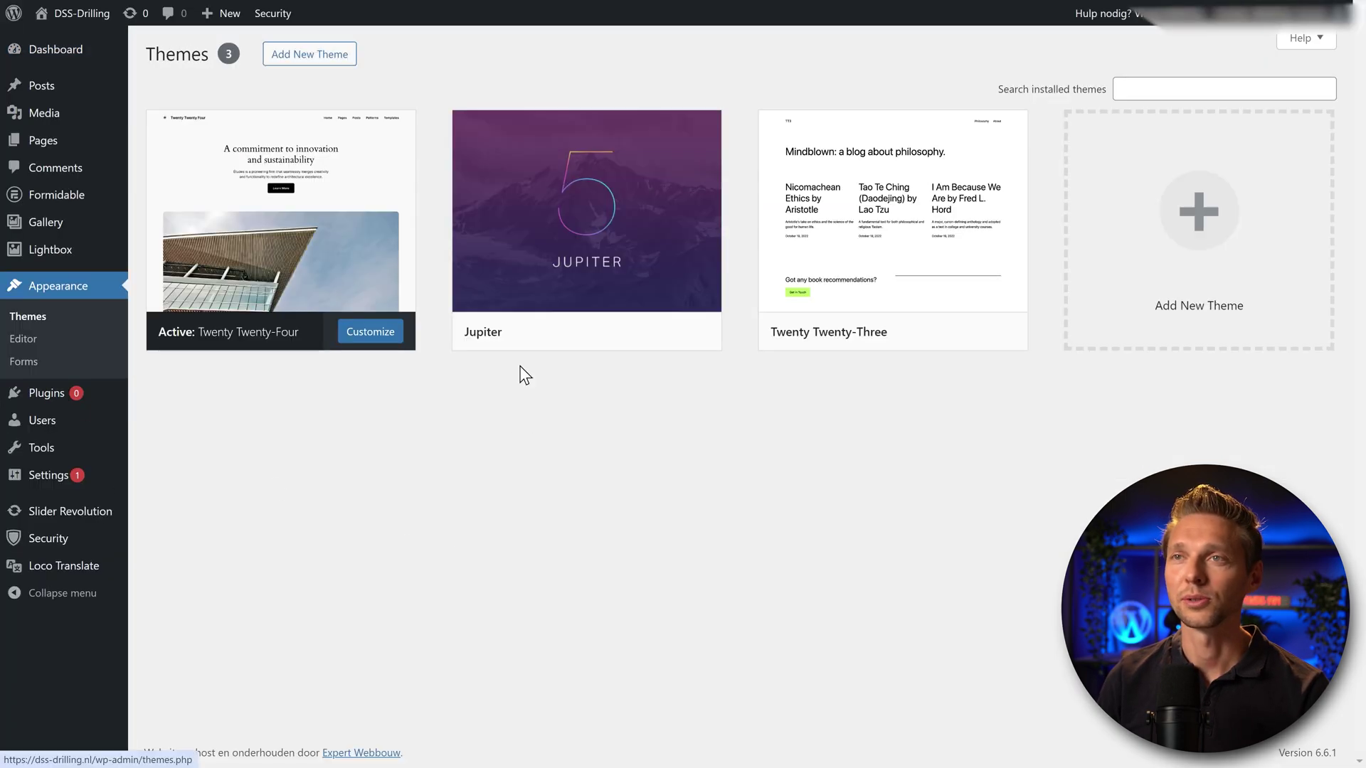
click(306, 62)
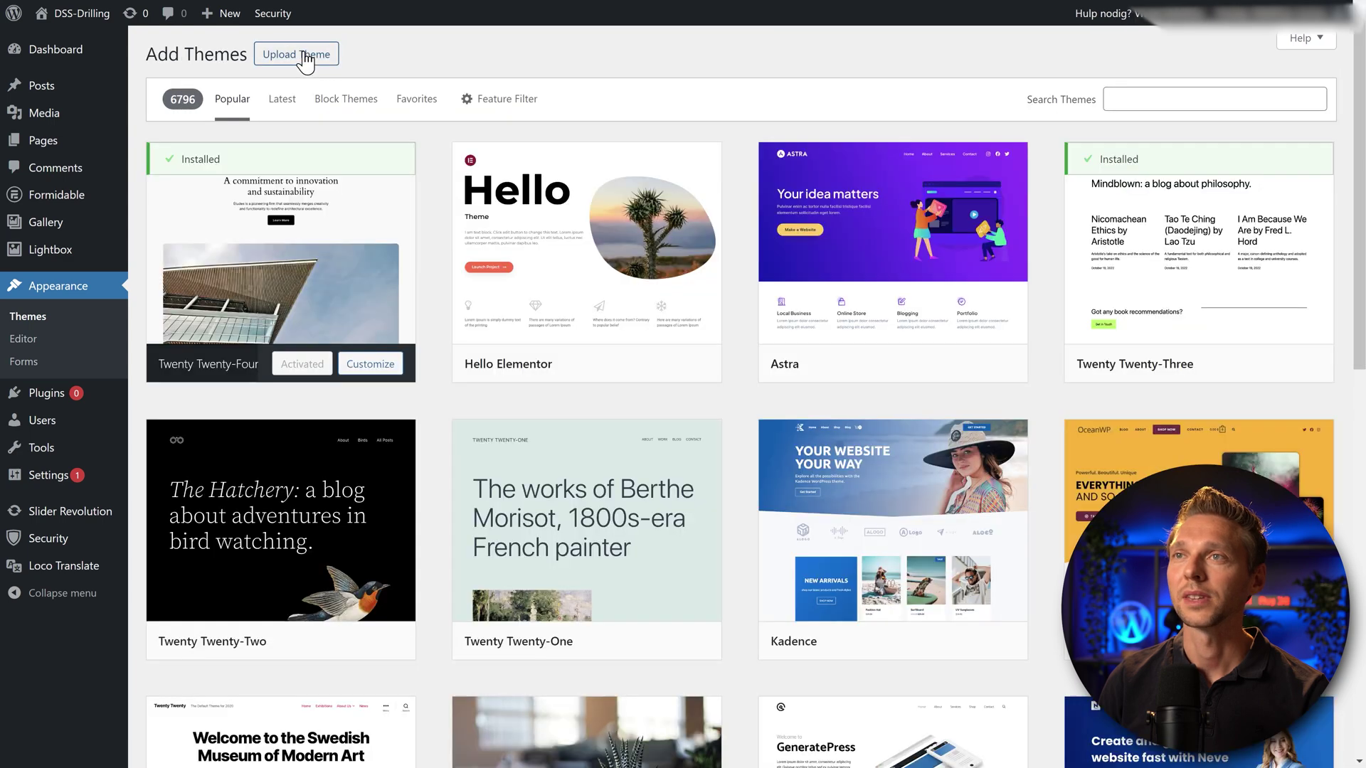
click(306, 61)
click(632, 199)
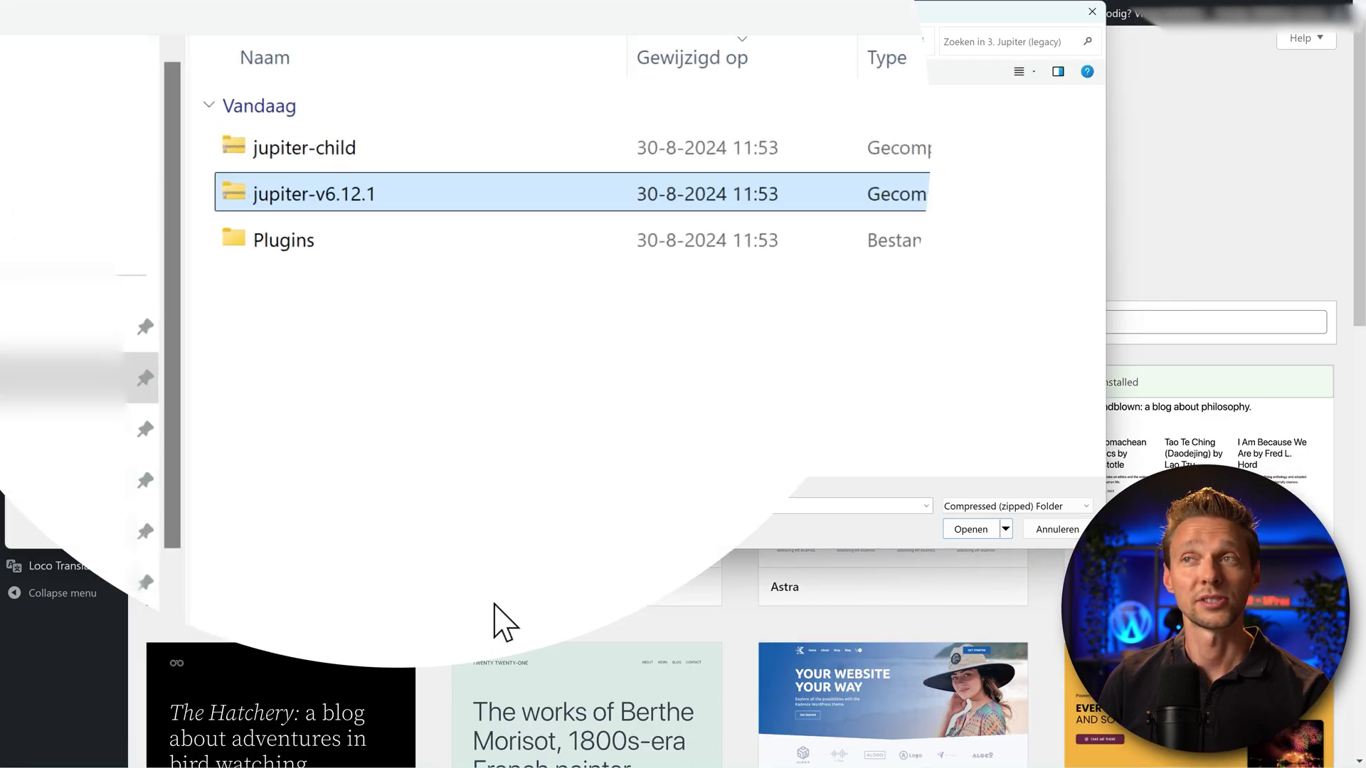
click(971, 529)
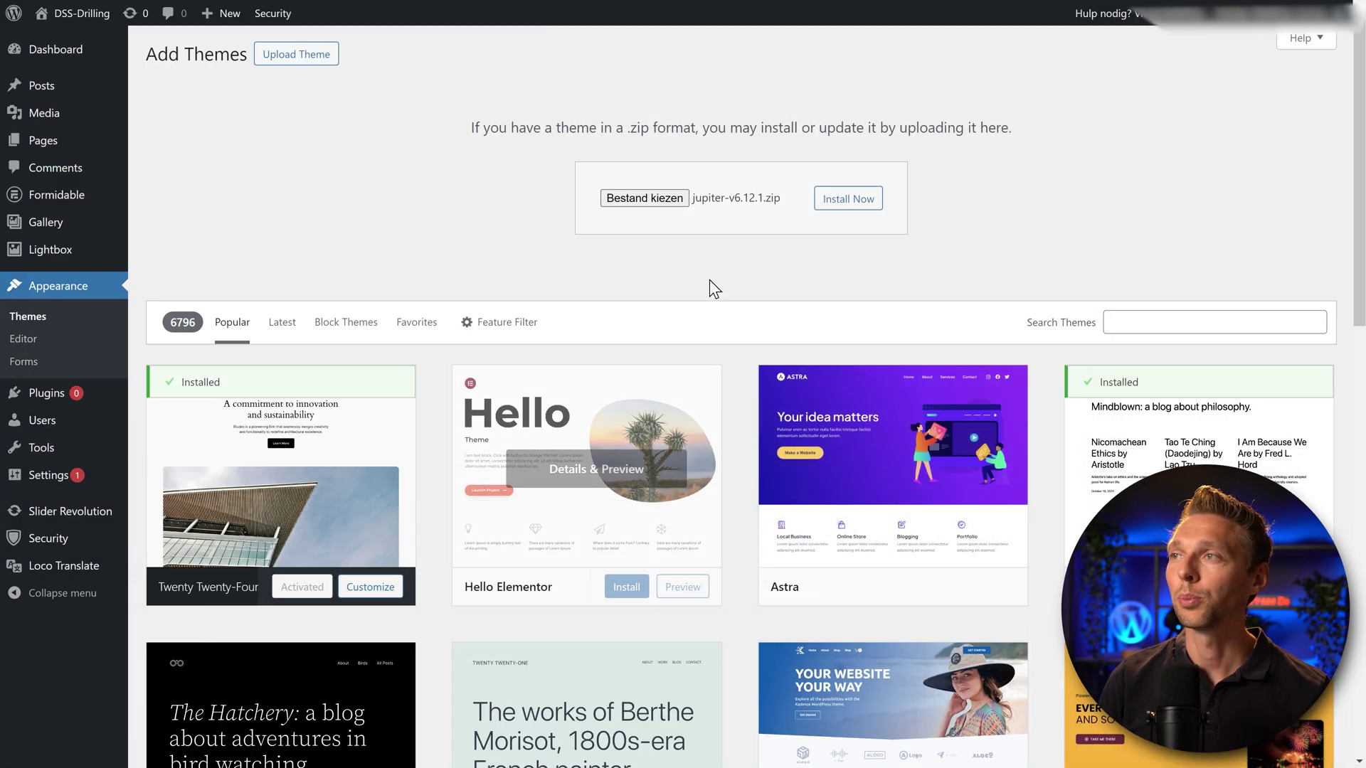
click(847, 199)
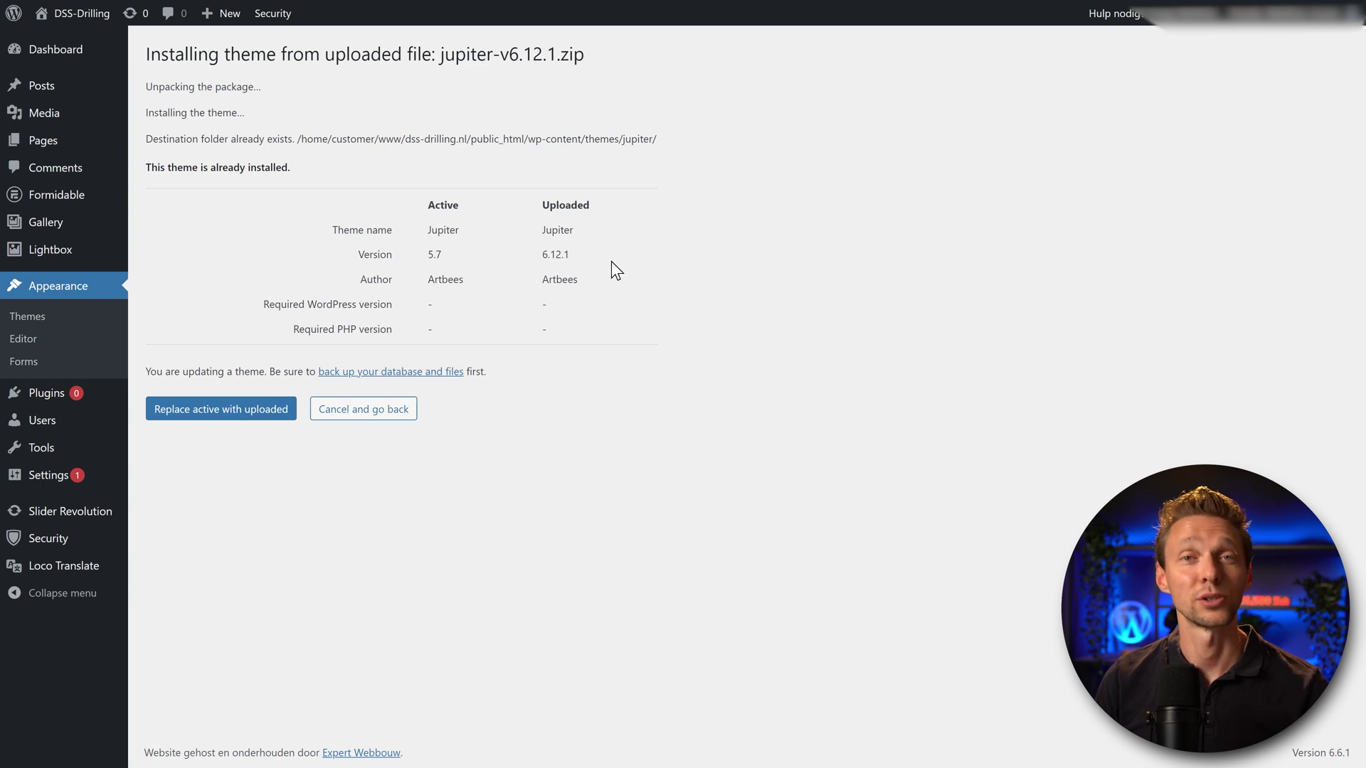
click(229, 417)
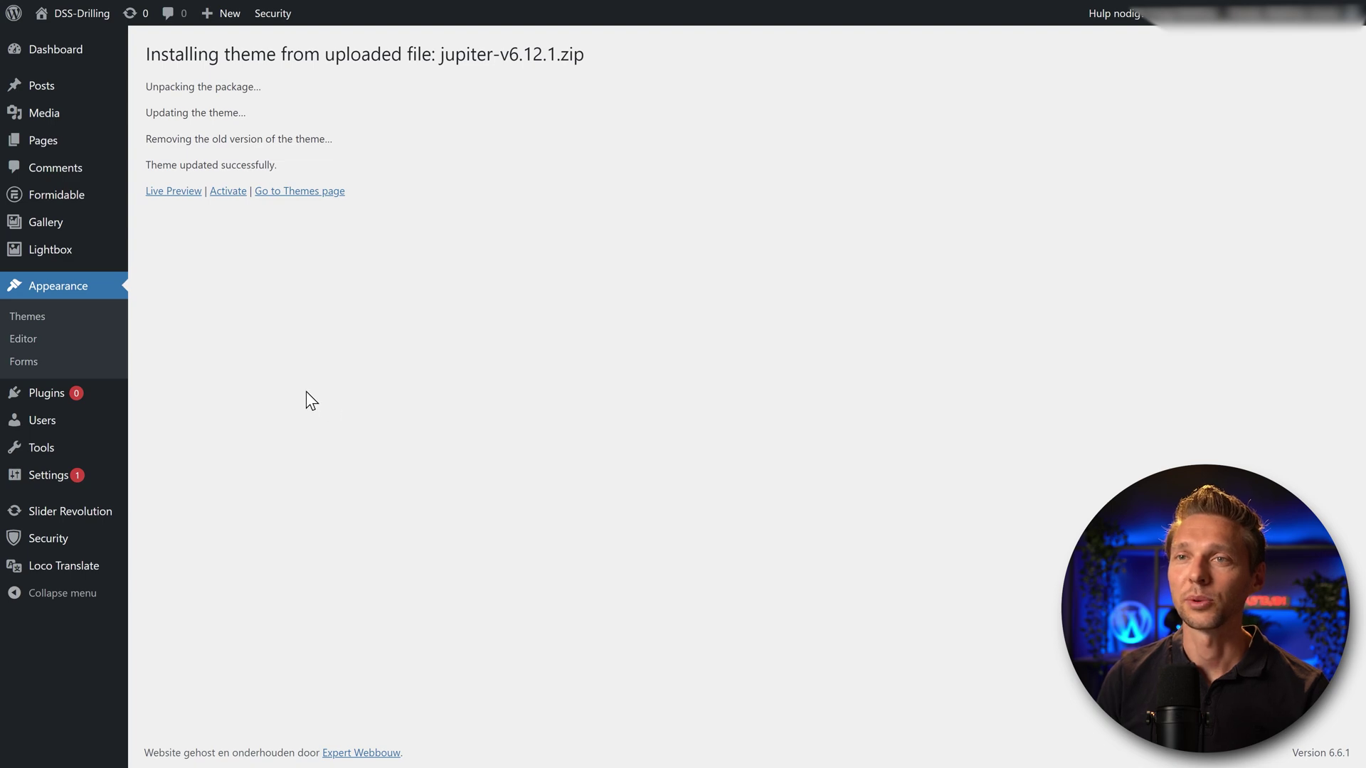
Upload and install js_composer_theme-v7.6.0.zip as a plugin, then activate it
mouse_move(37, 397)
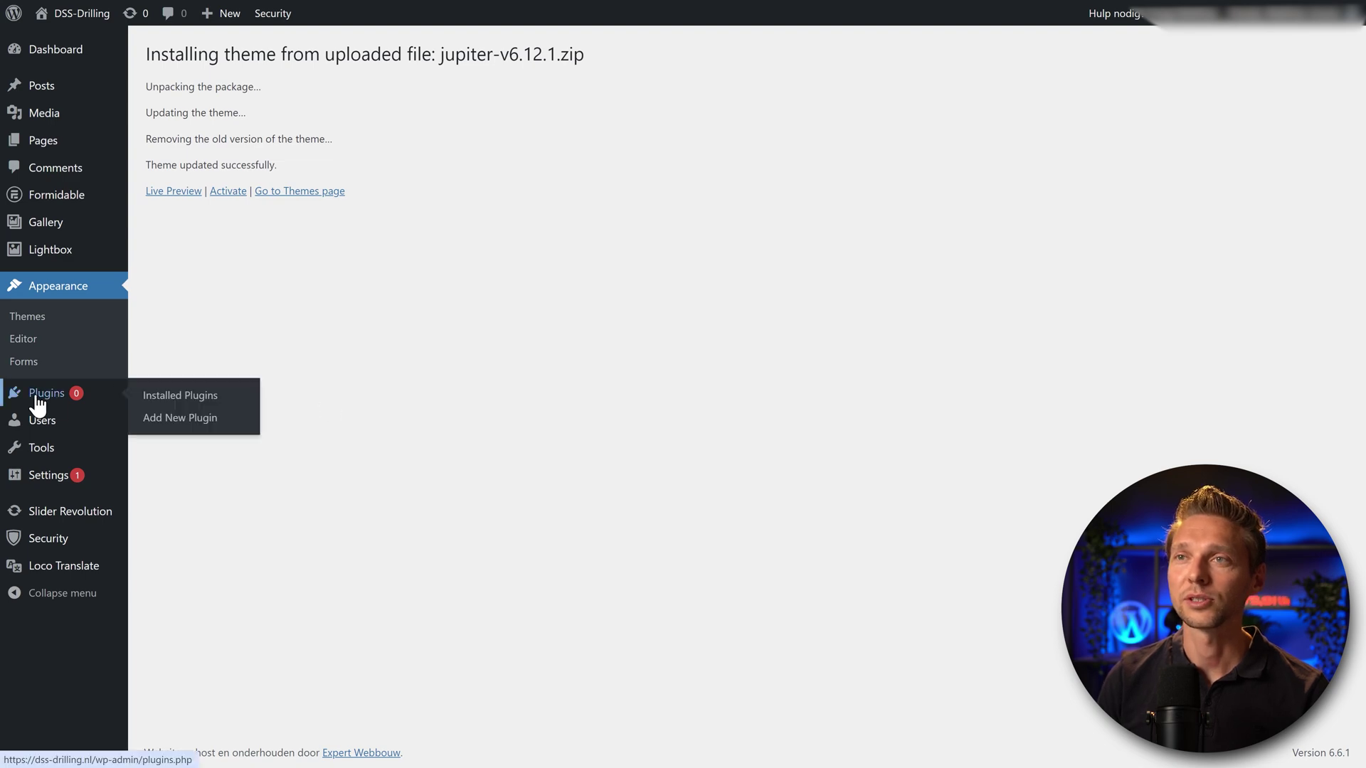
click(182, 418)
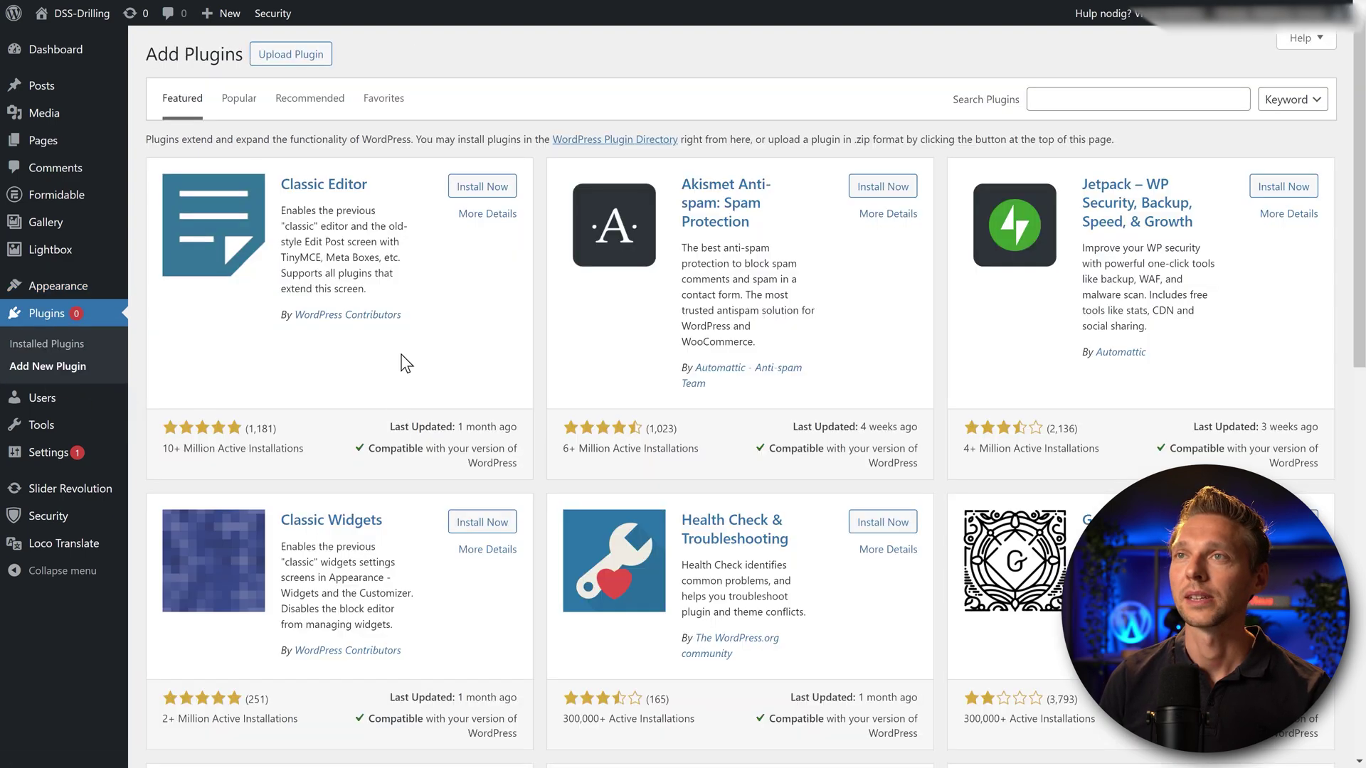
click(290, 54)
click(643, 198)
click(369, 140)
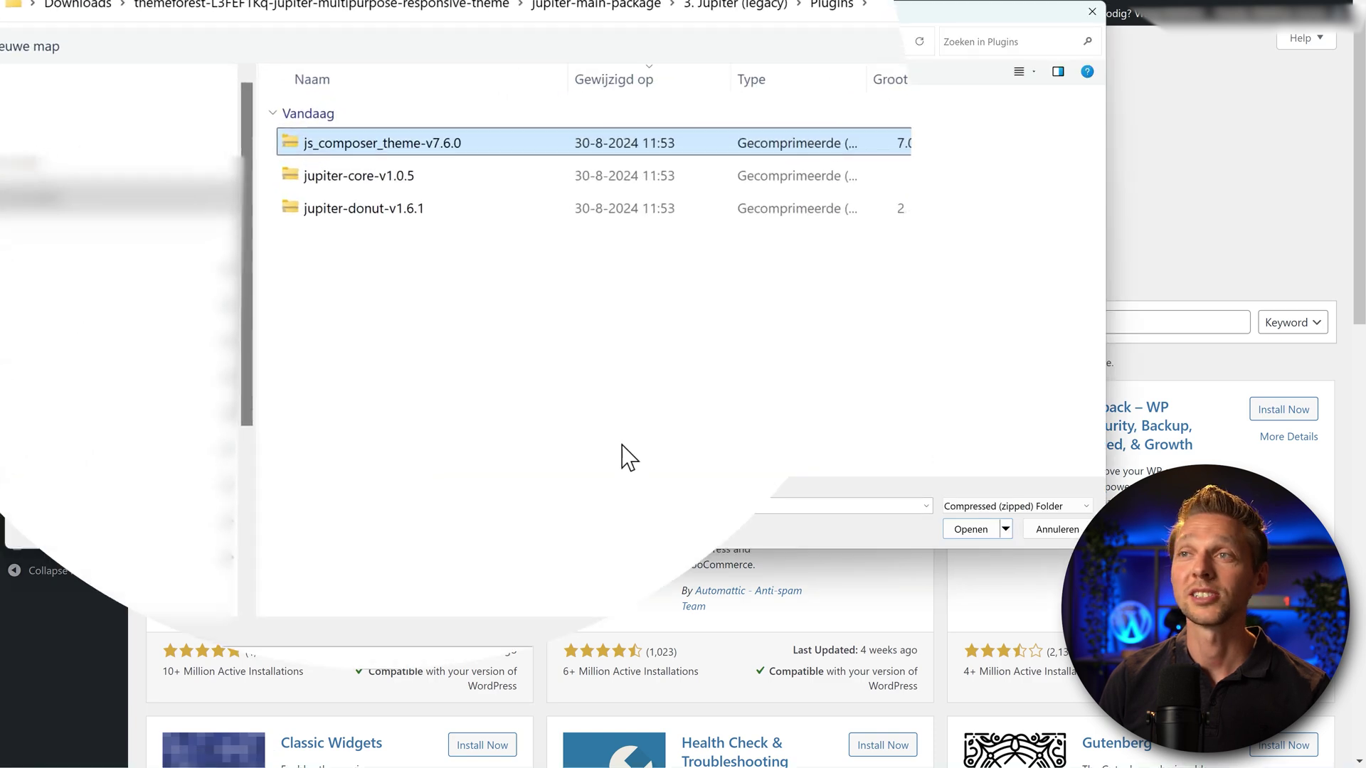
click(971, 529)
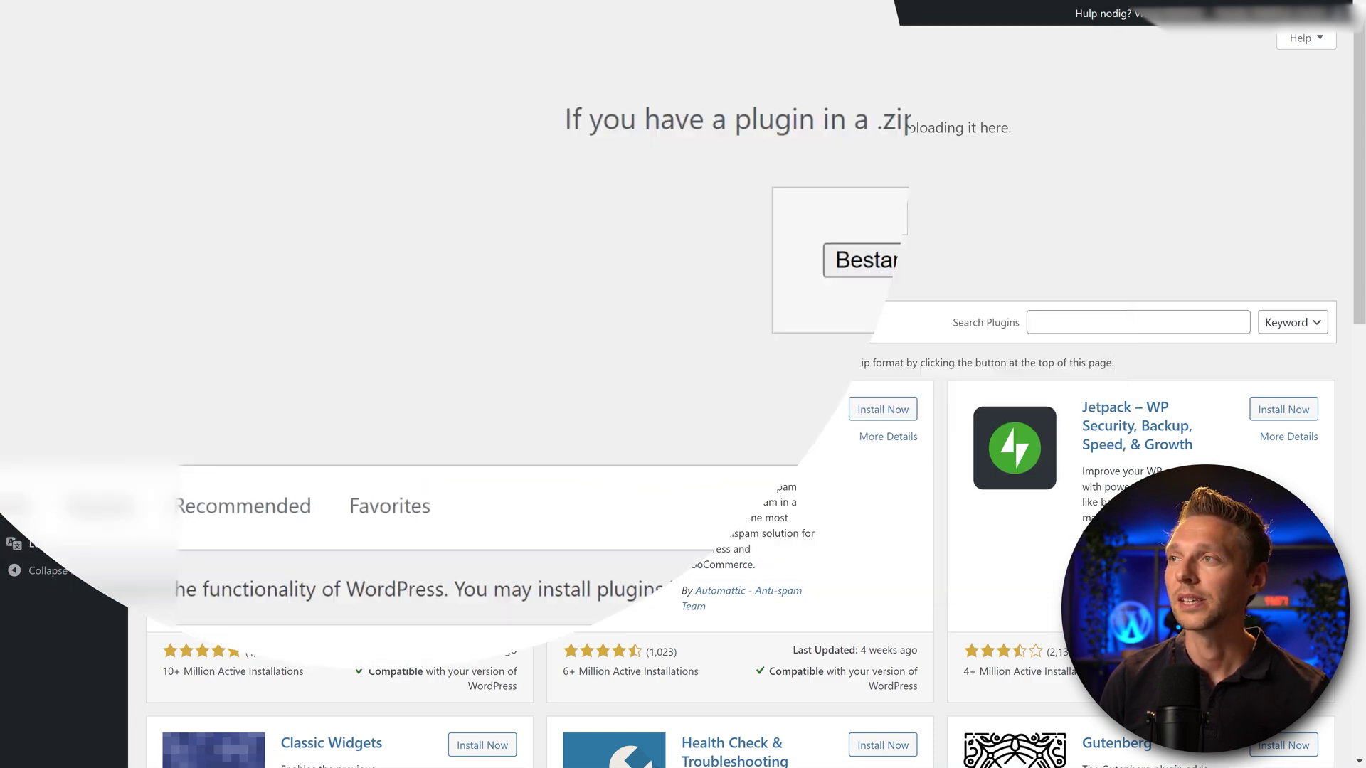
click(845, 199)
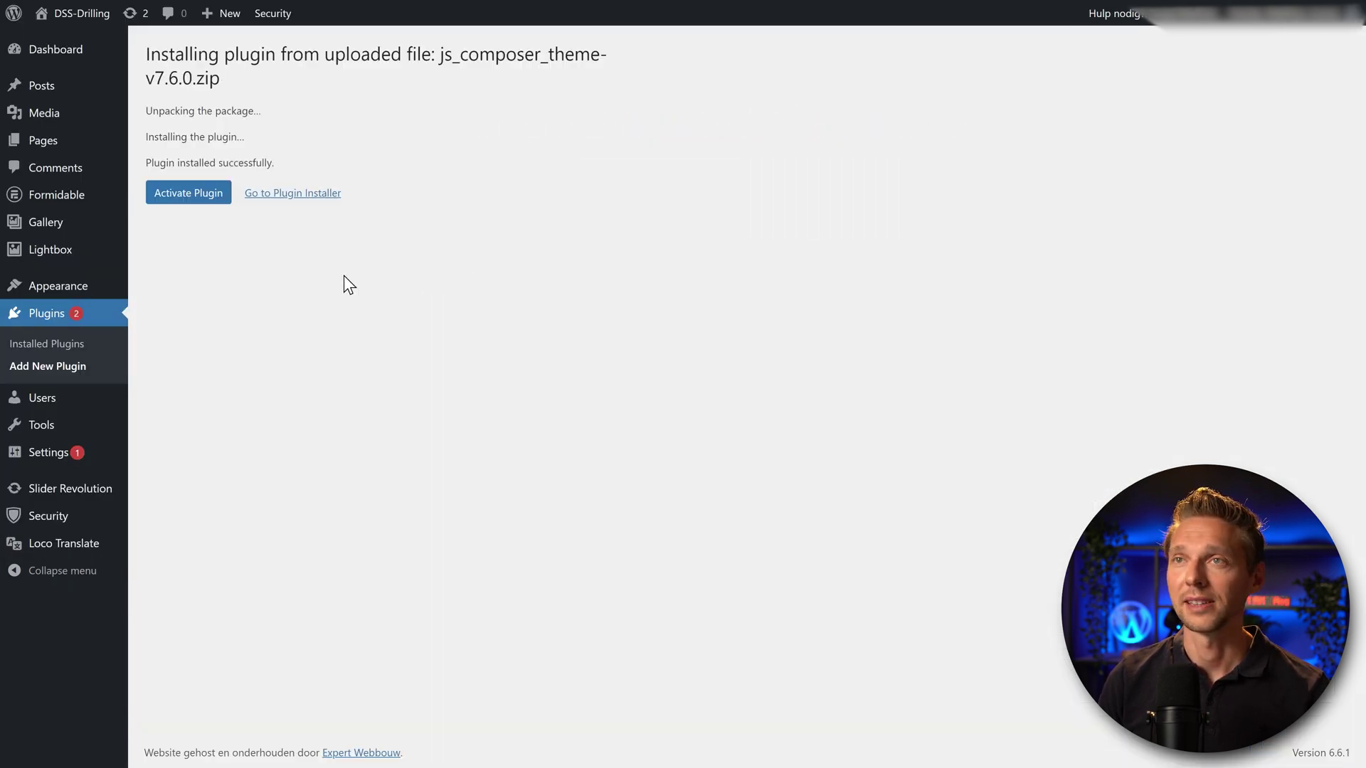
click(187, 195)
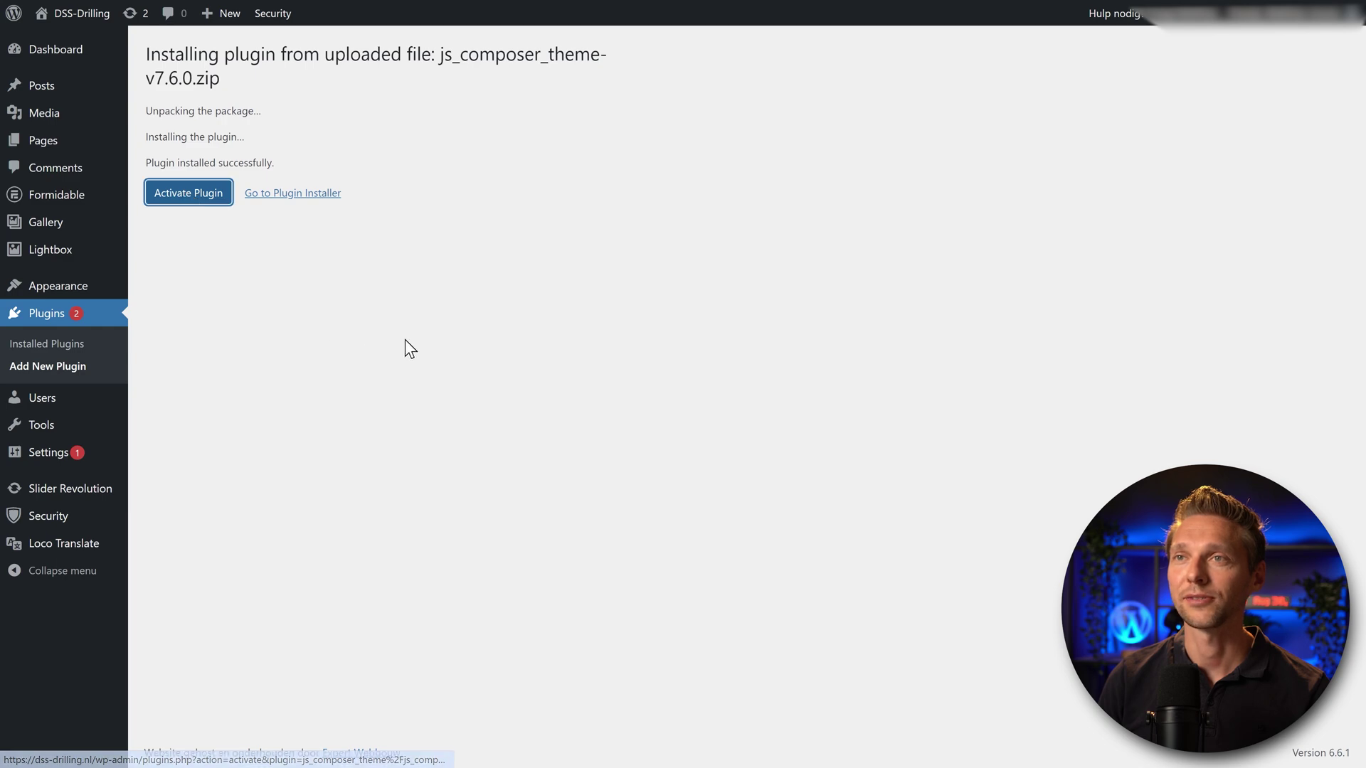
Activate Jupiter, skip the Control Panel tutorial, and note the Jupiter Core and Donut requirement
click(165, 293)
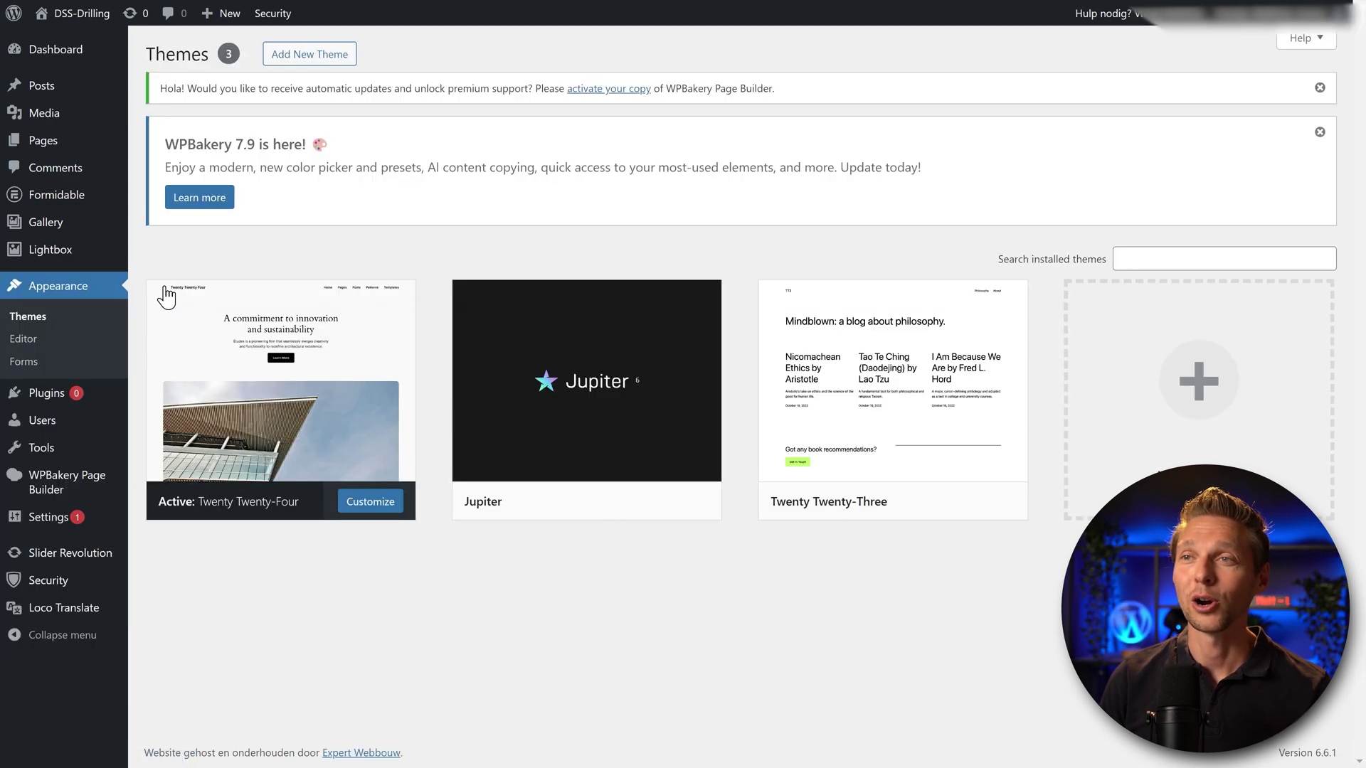
mouse_move(610, 381)
click(614, 504)
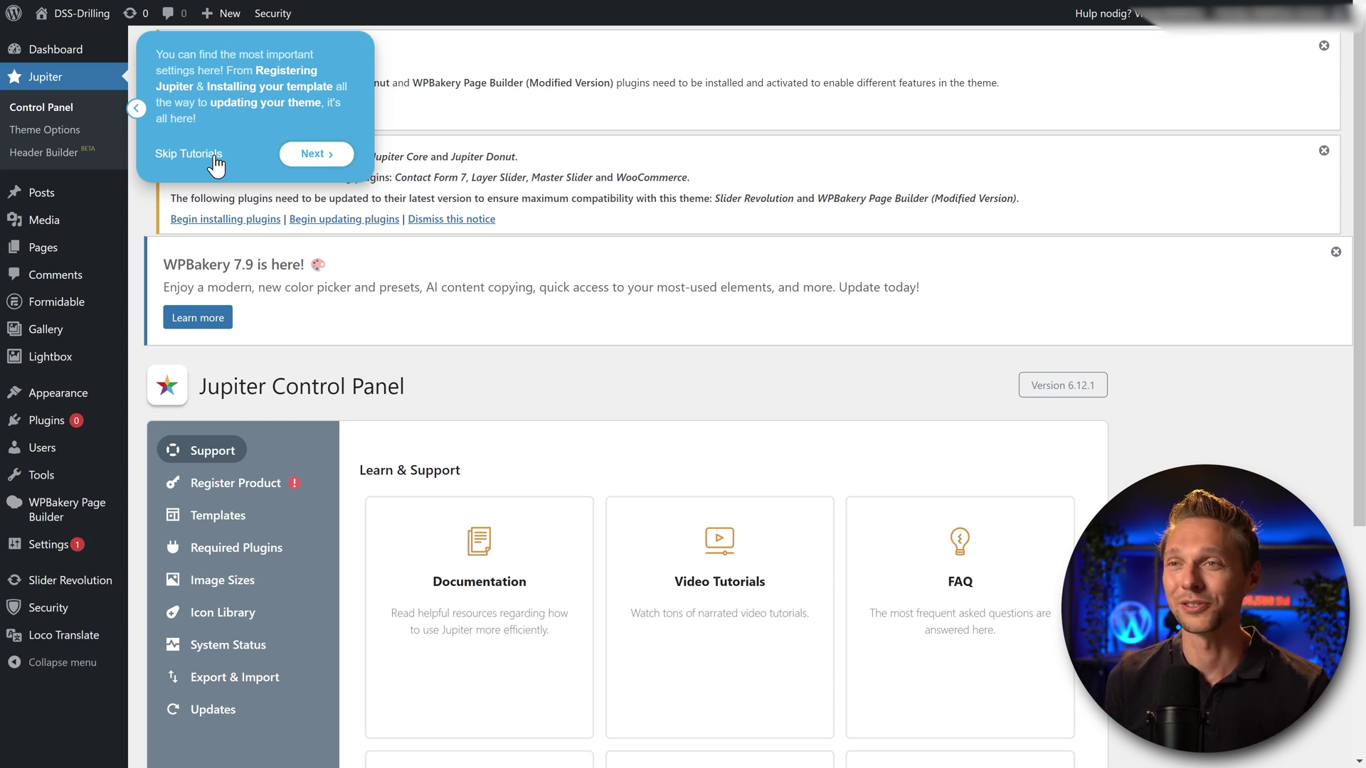
click(214, 160)
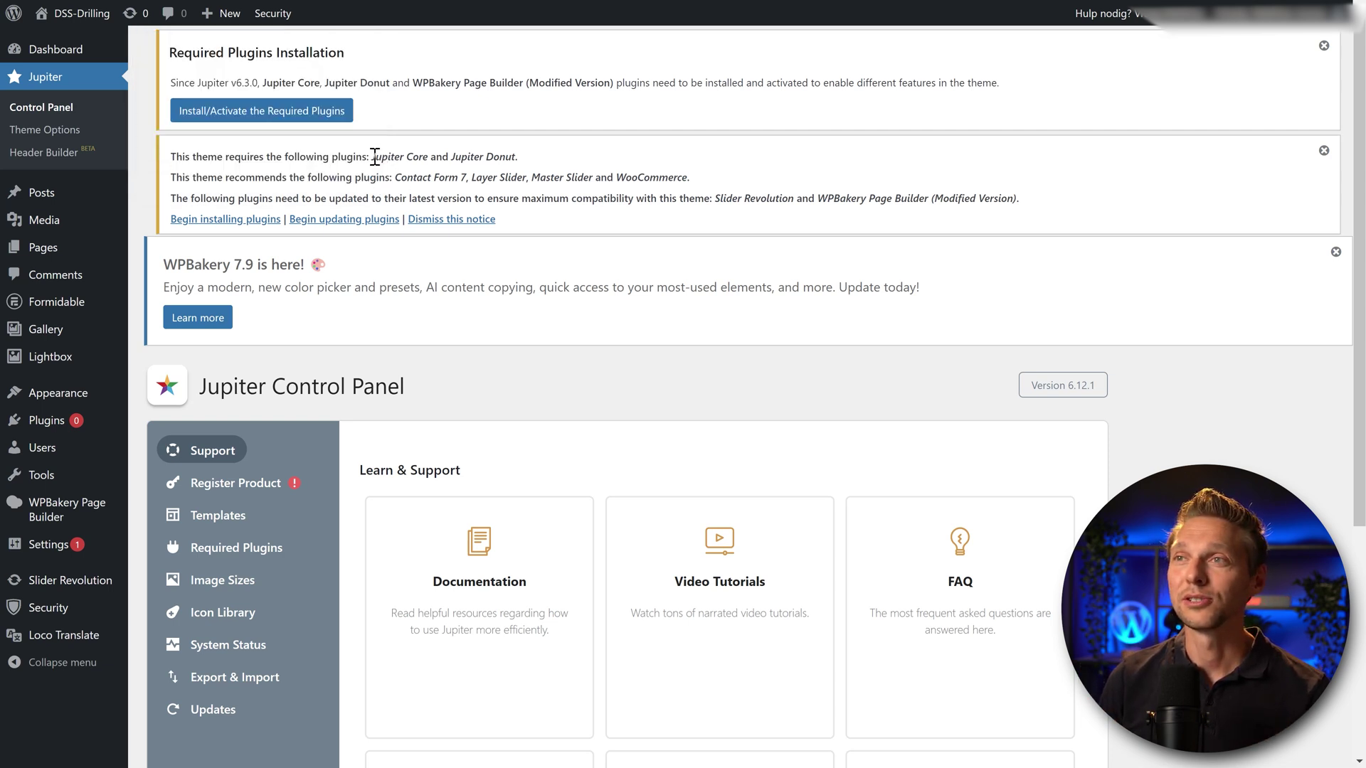
drag(375, 156, 530, 168)
click(530, 168)
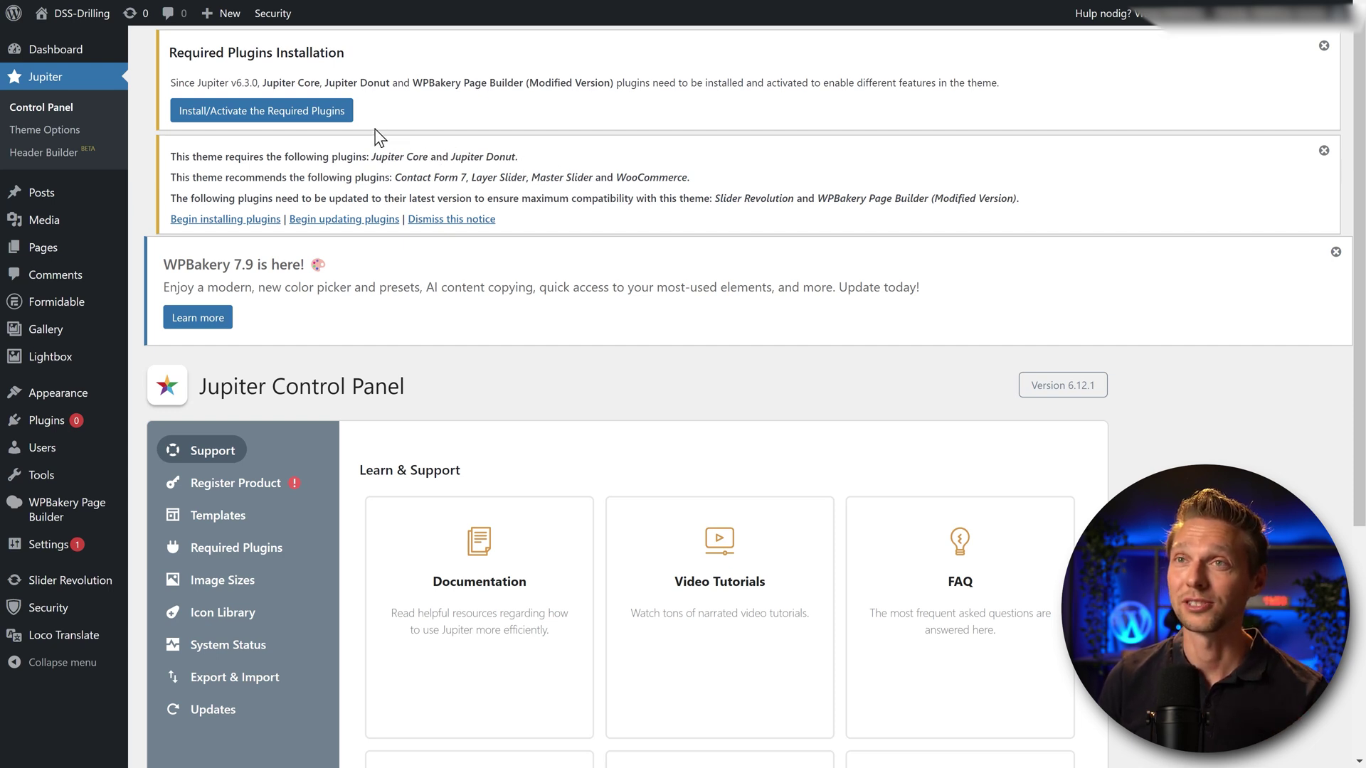
Check the DSS-Drilling site in an incognito window by scrolling through it
key(ctrl+shift+n)
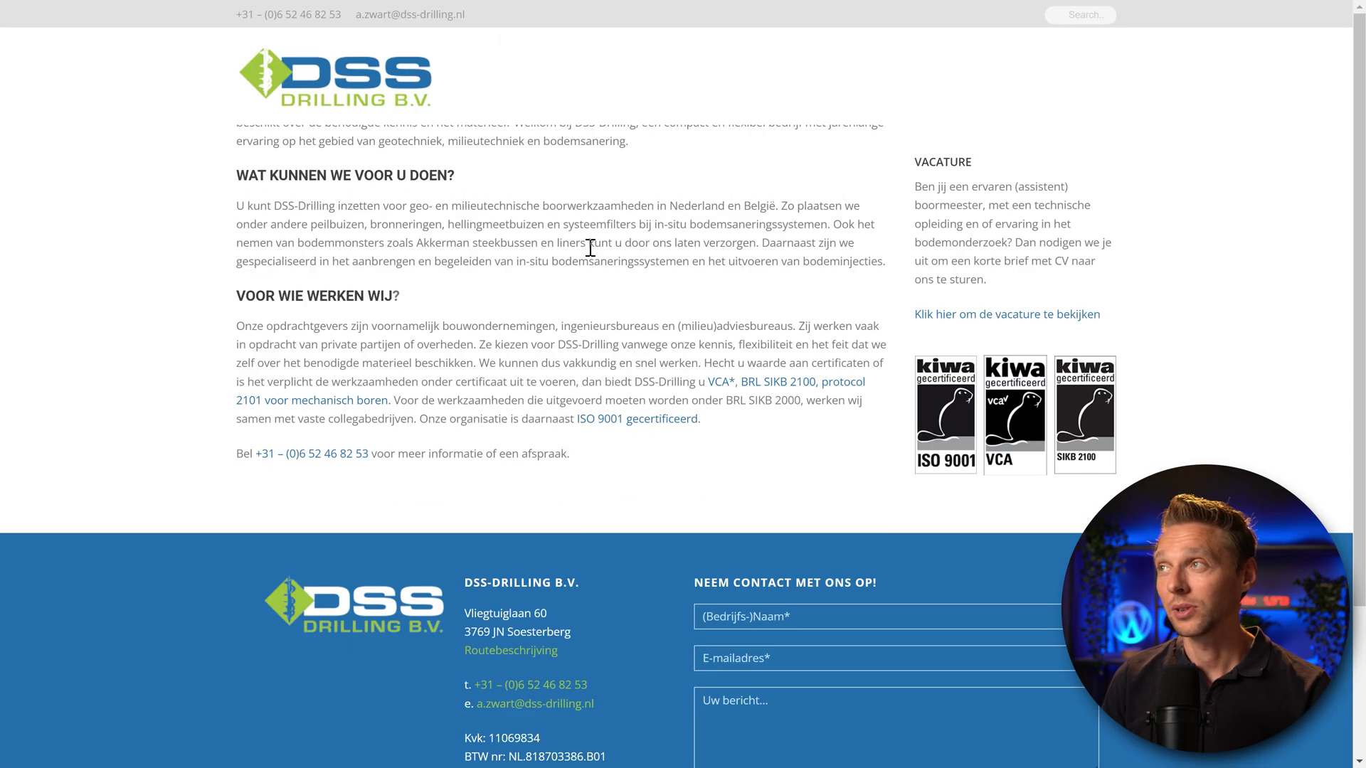
scroll(661, 262, down, 3)
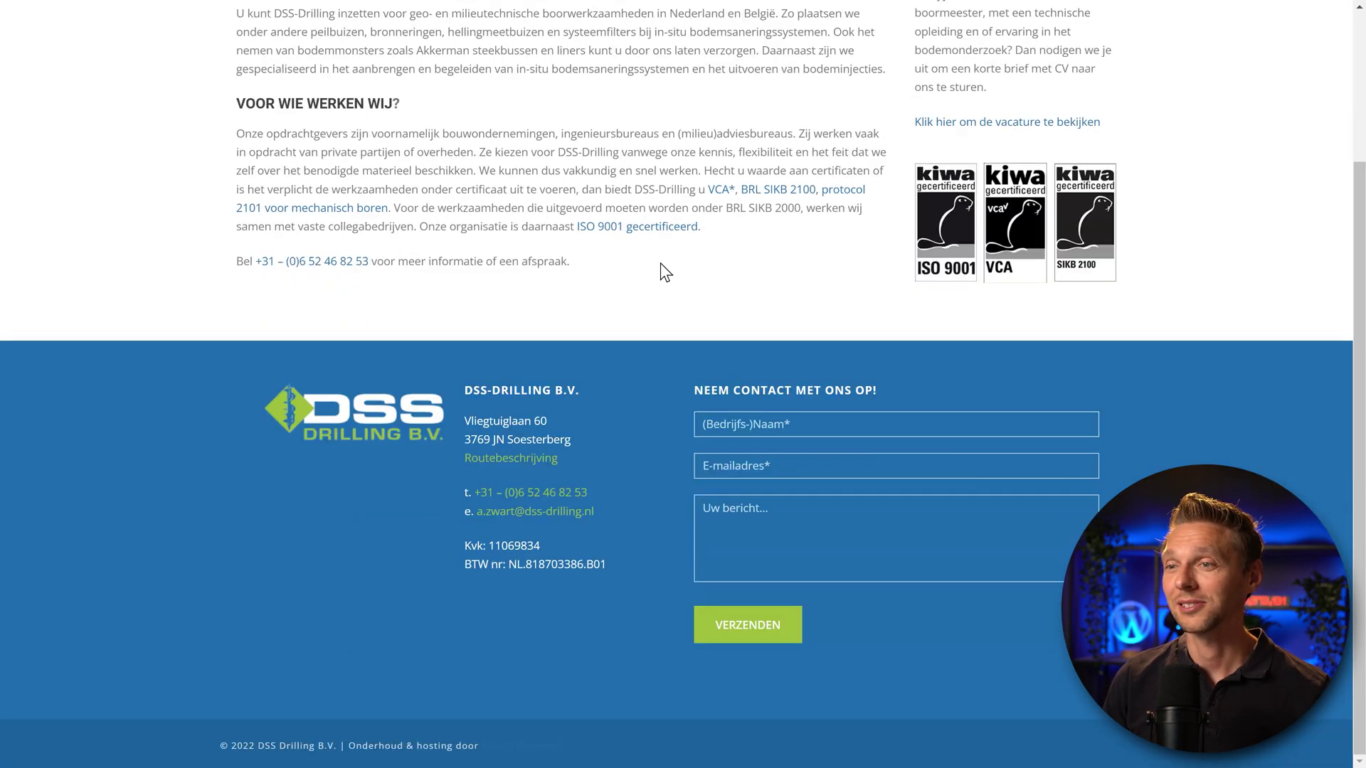
scroll(610, 279, up, 3)
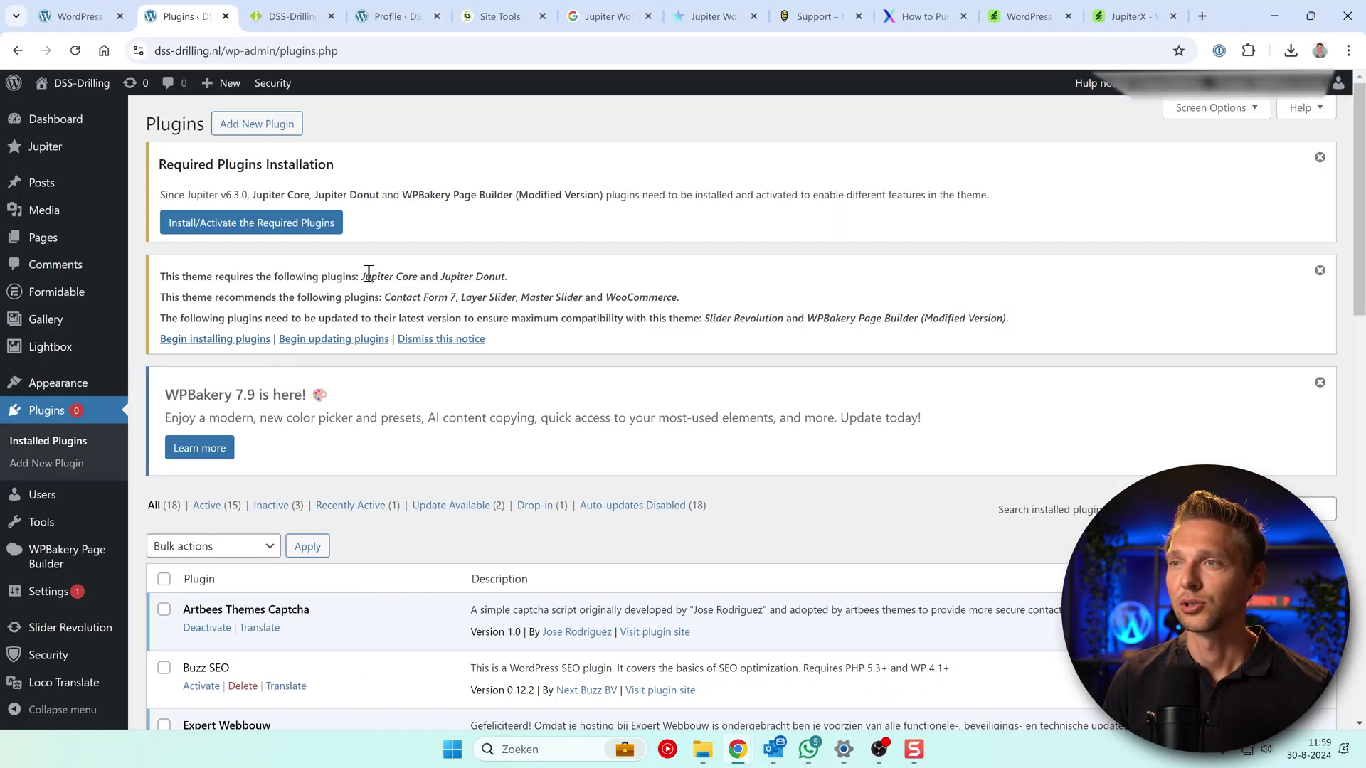
Upload and install the Jupiter Core plugin from jupiter-core-v1.0.5.zip
drag(368, 274, 518, 284)
click(532, 300)
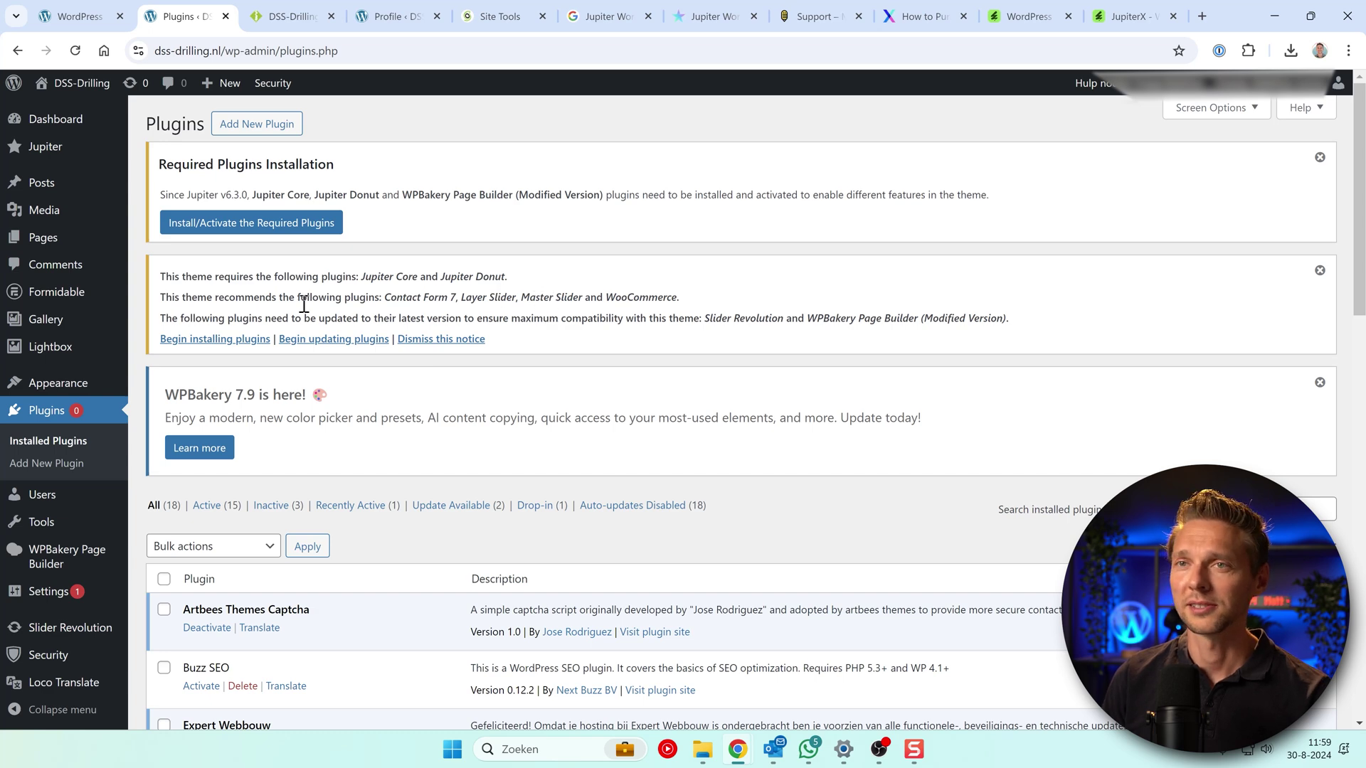
click(46, 463)
click(305, 125)
click(644, 619)
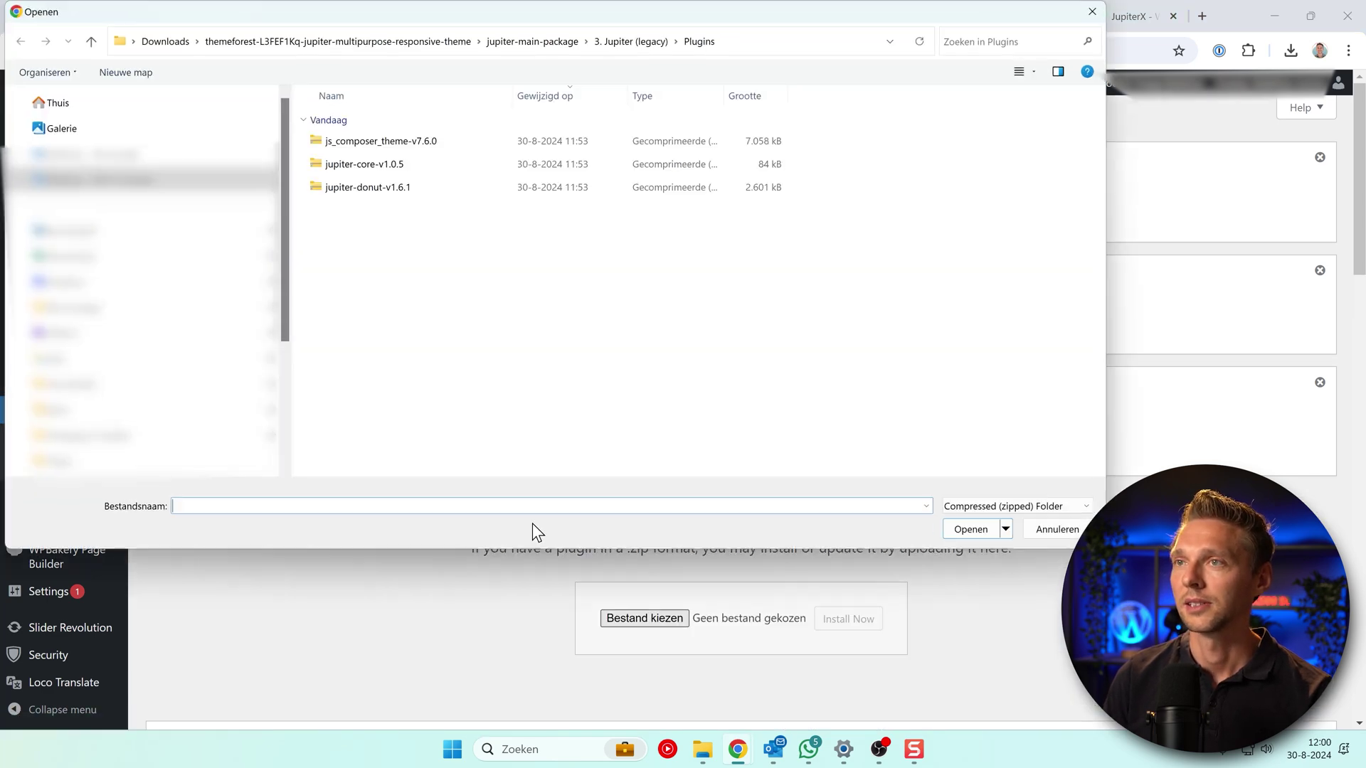
click(399, 168)
click(968, 529)
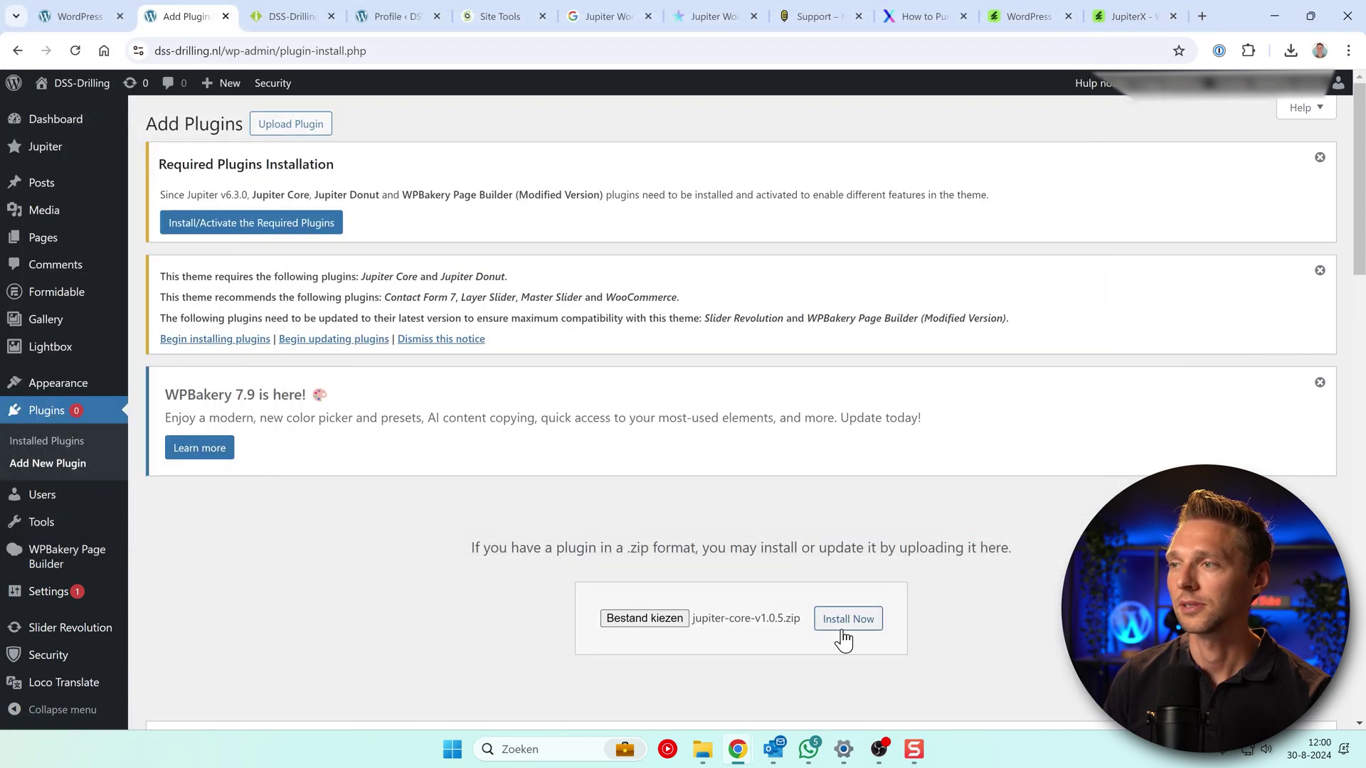
click(846, 626)
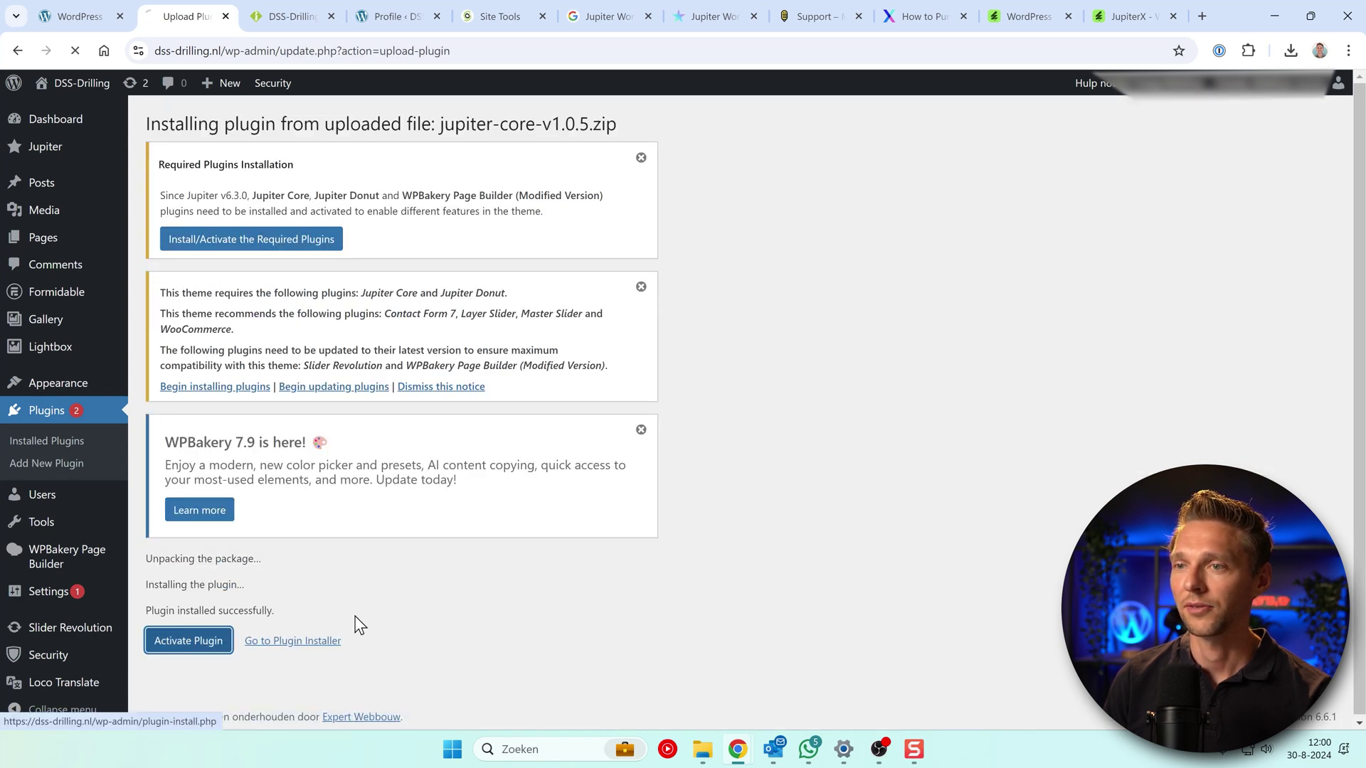
Upload, install and activate Jupiter Donut from jupiter-donut-v1.6.1.zip
click(644, 618)
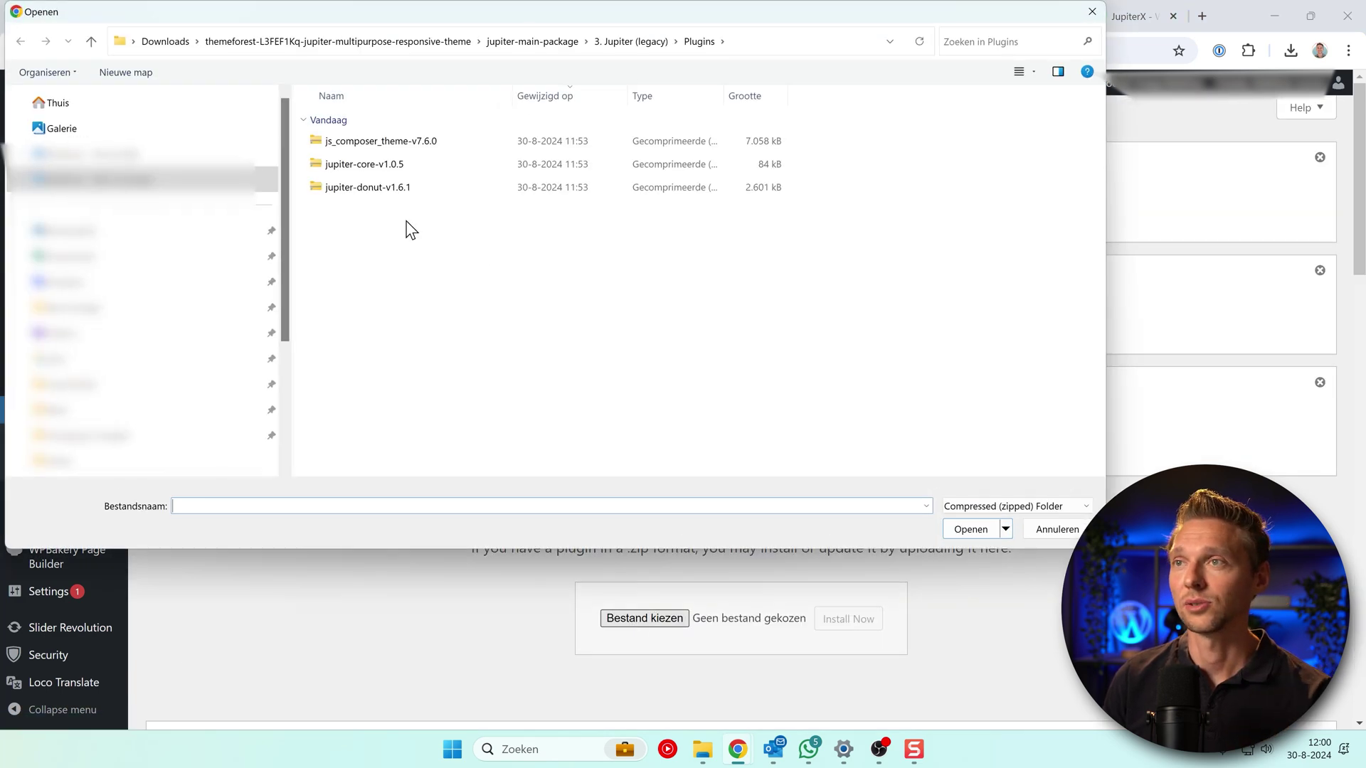
click(427, 187)
click(969, 534)
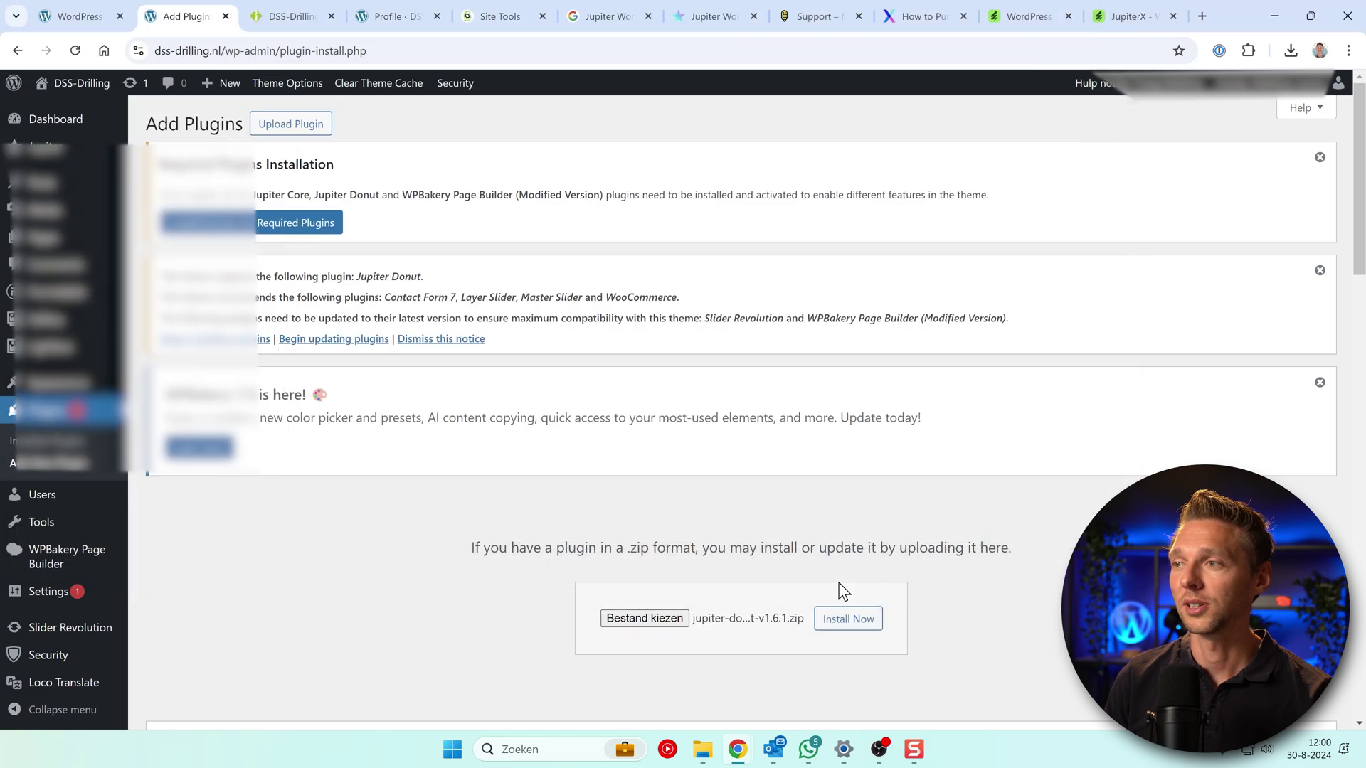
click(845, 628)
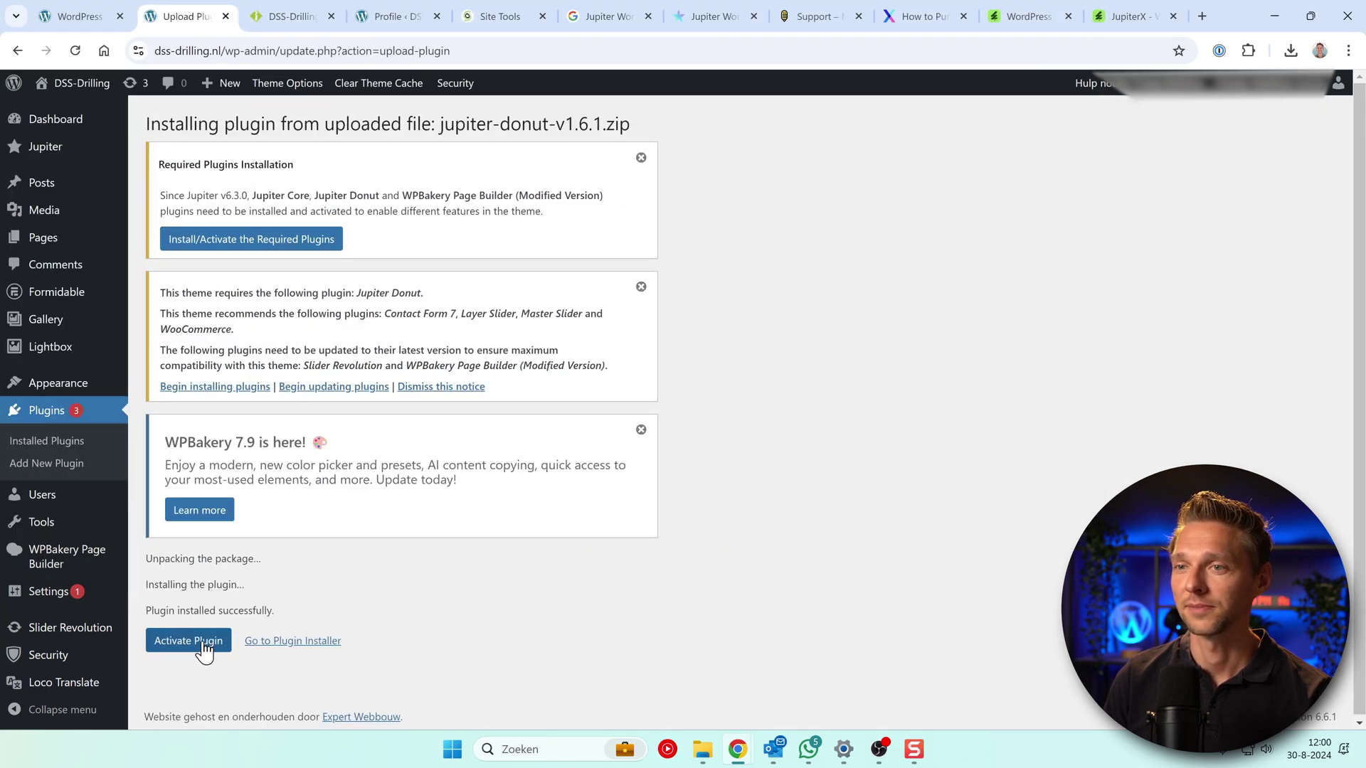
click(192, 641)
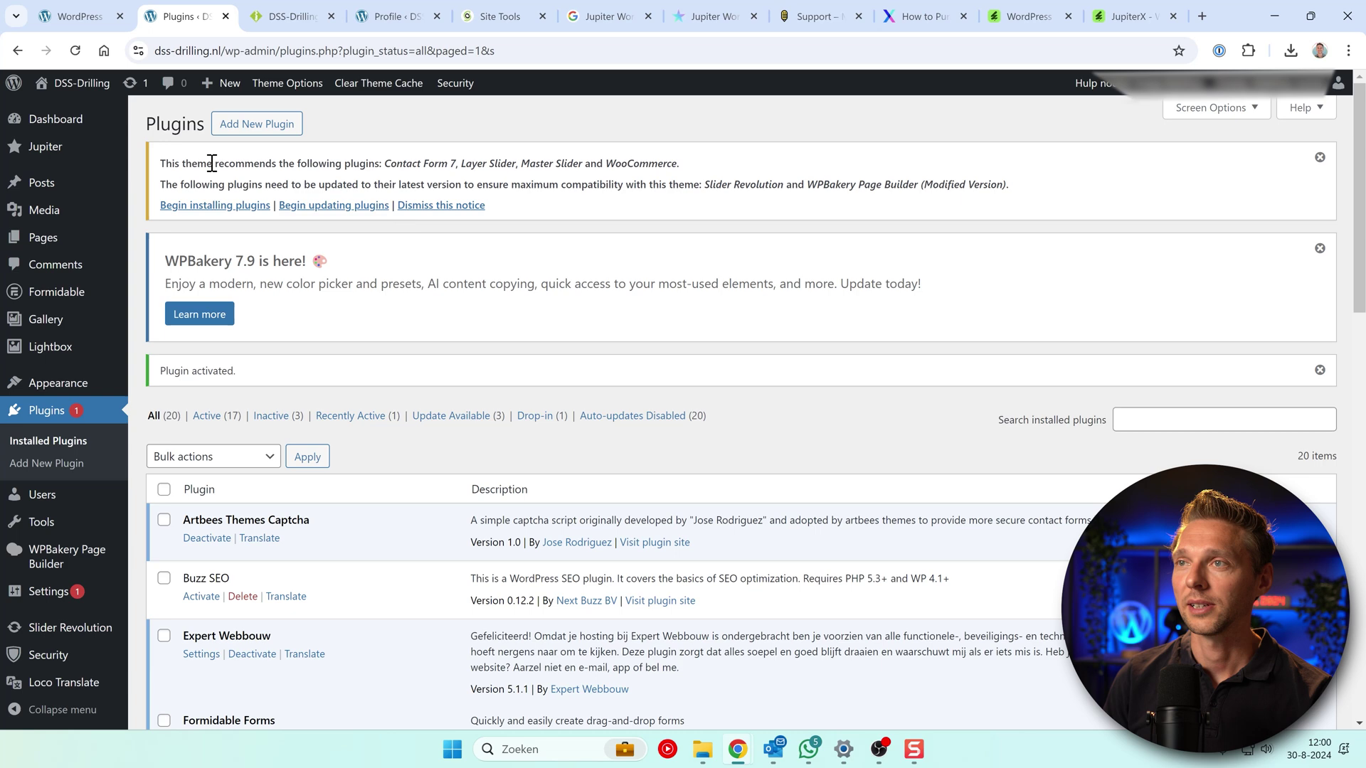
drag(212, 163, 690, 170)
click(458, 163)
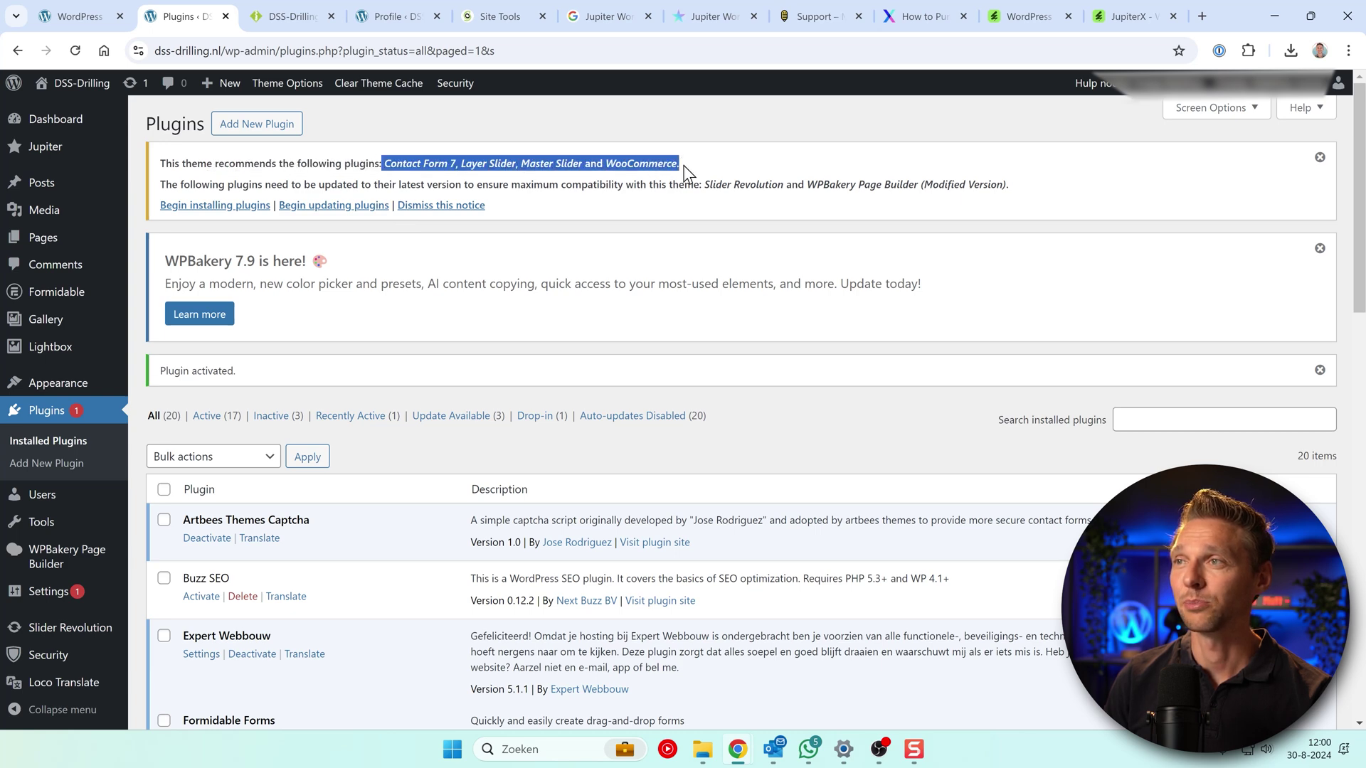
Dismiss the theme's plugin recommendation notice and close the WPBakery 7.9 announcement
click(692, 173)
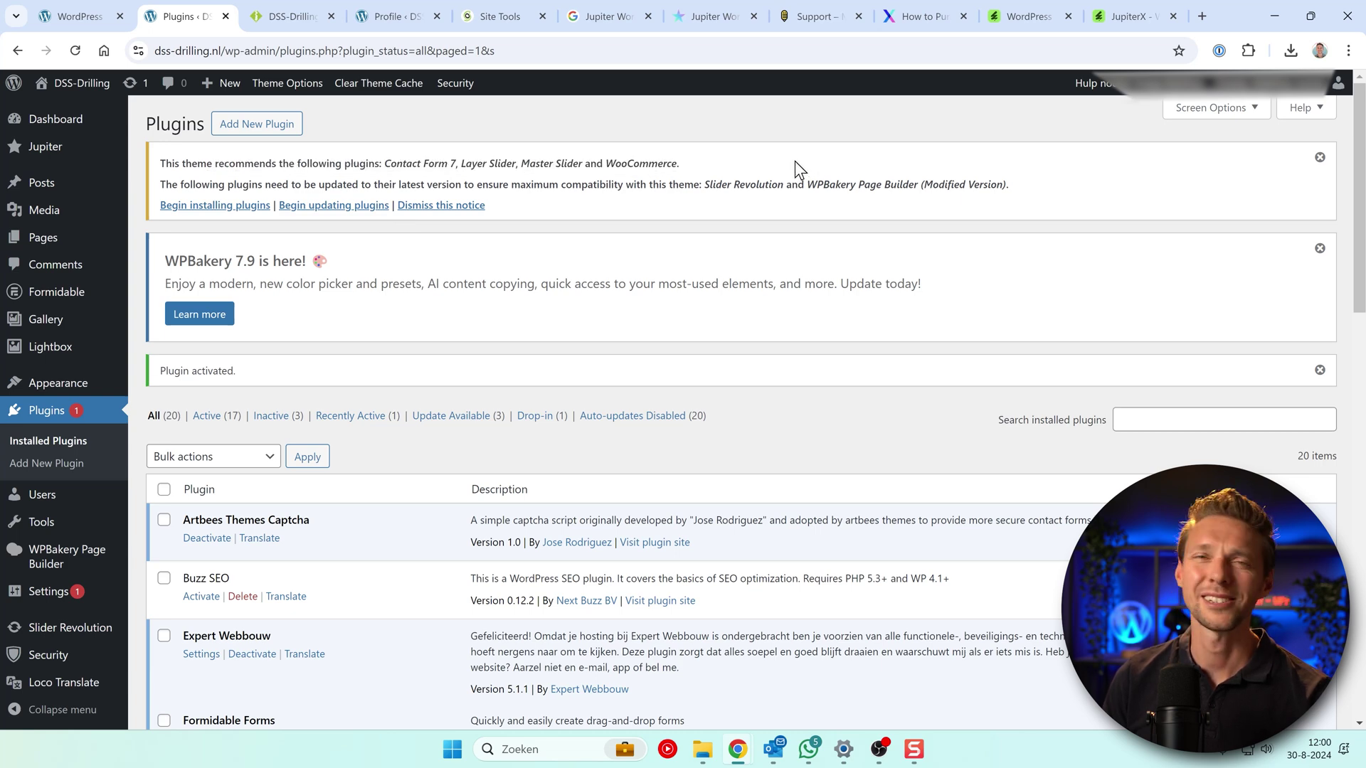
click(441, 205)
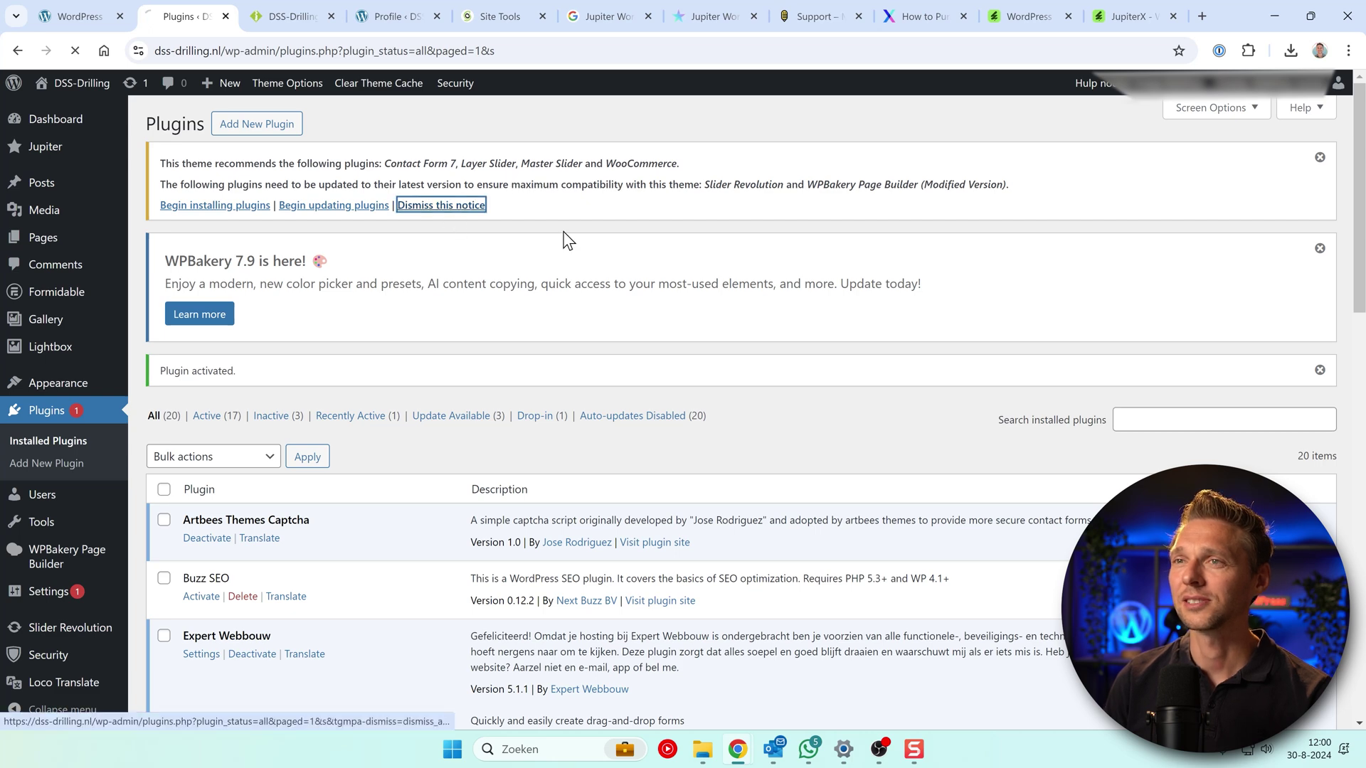
click(1320, 157)
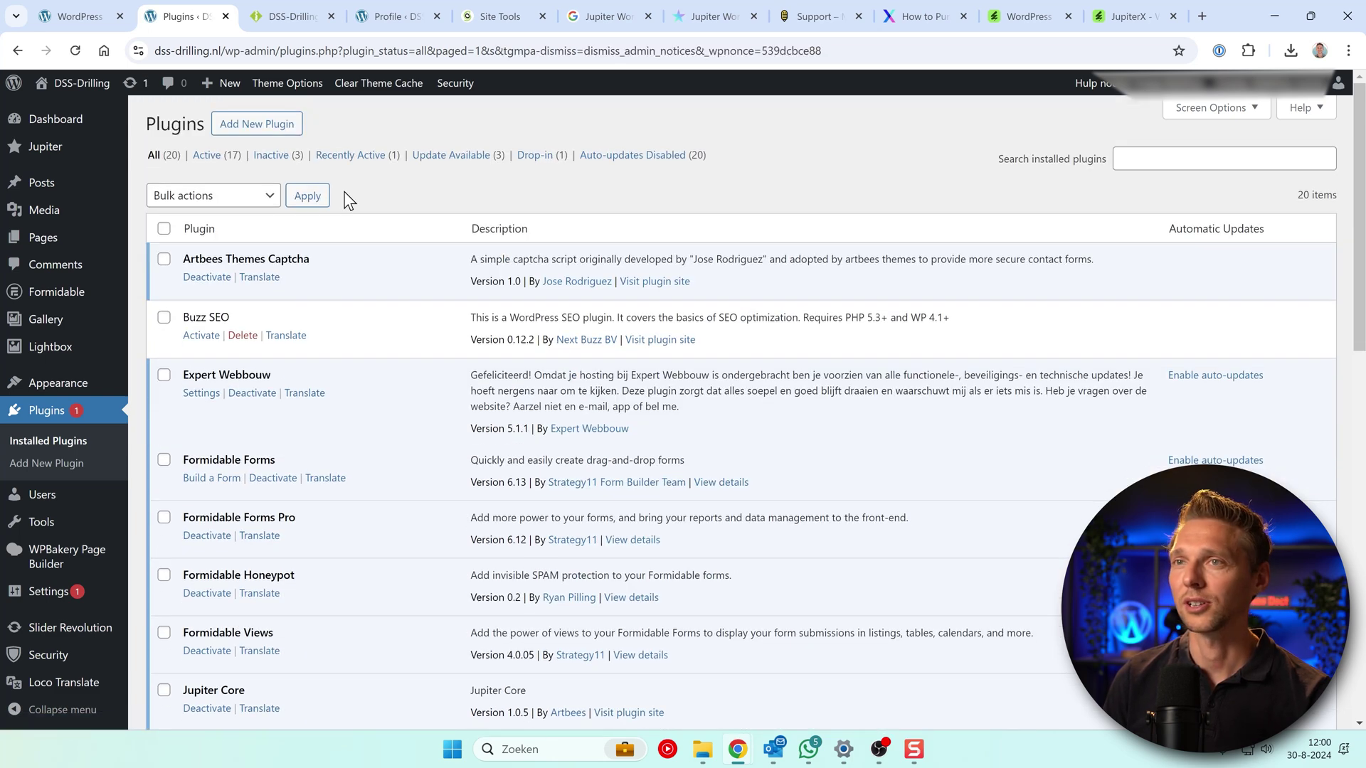
Activate Buzz SEO, delete the old WPBakery Visual Composer plugin, and go to the live site
click(201, 335)
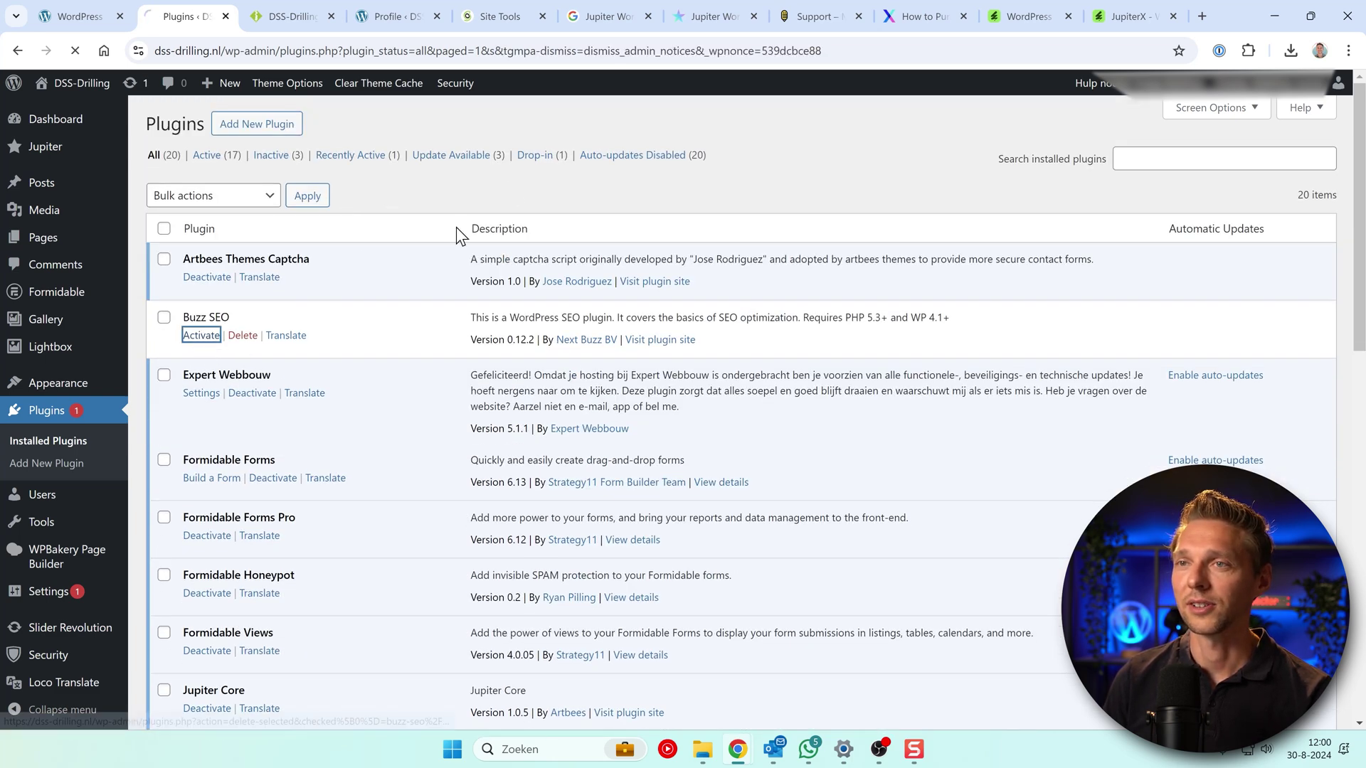
scroll(715, 207, down, 10)
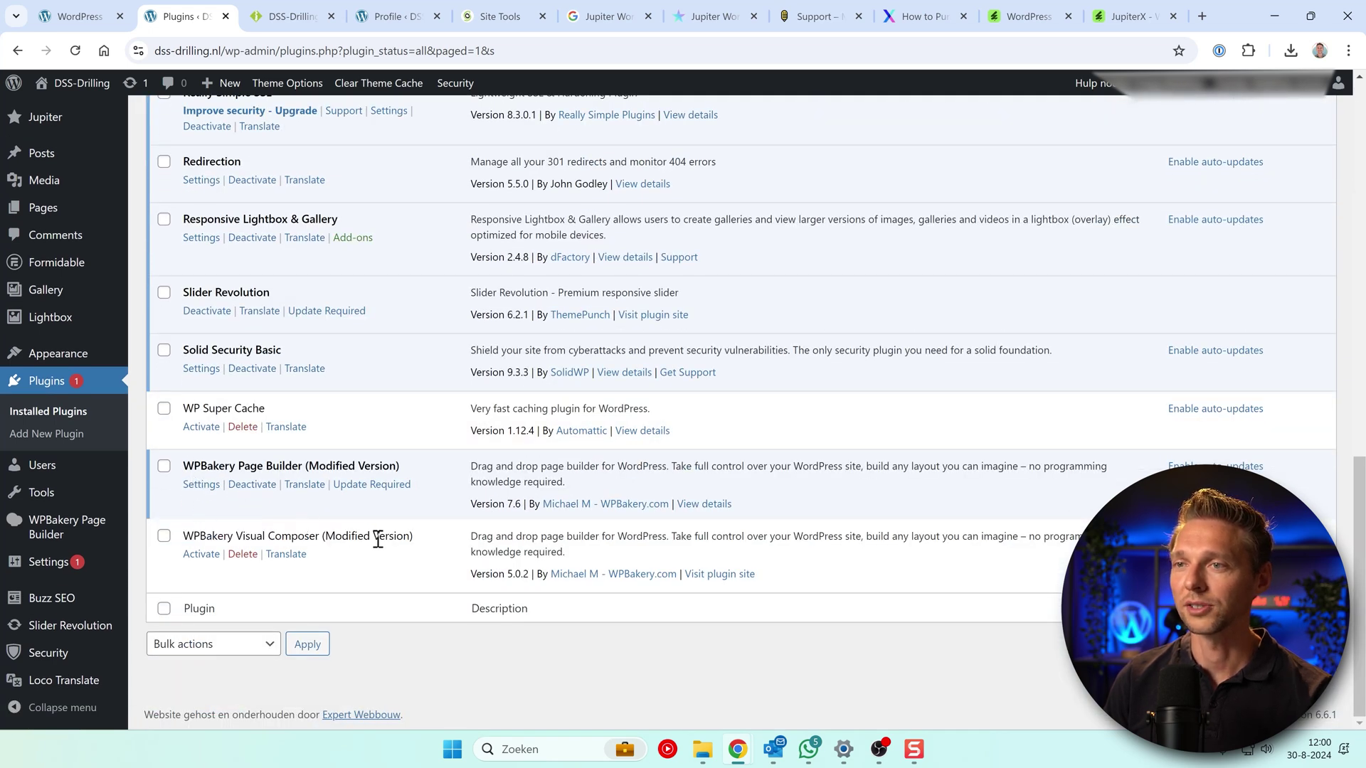
click(243, 557)
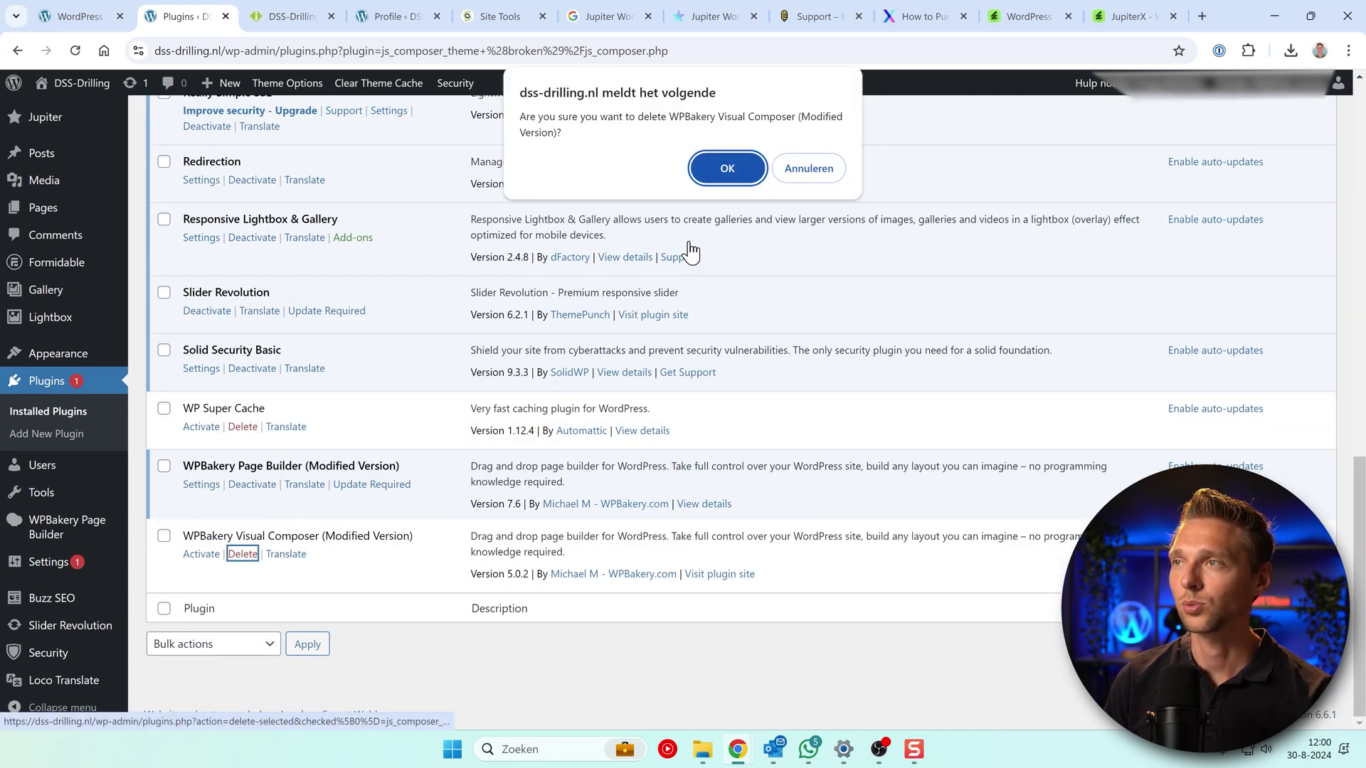
click(722, 168)
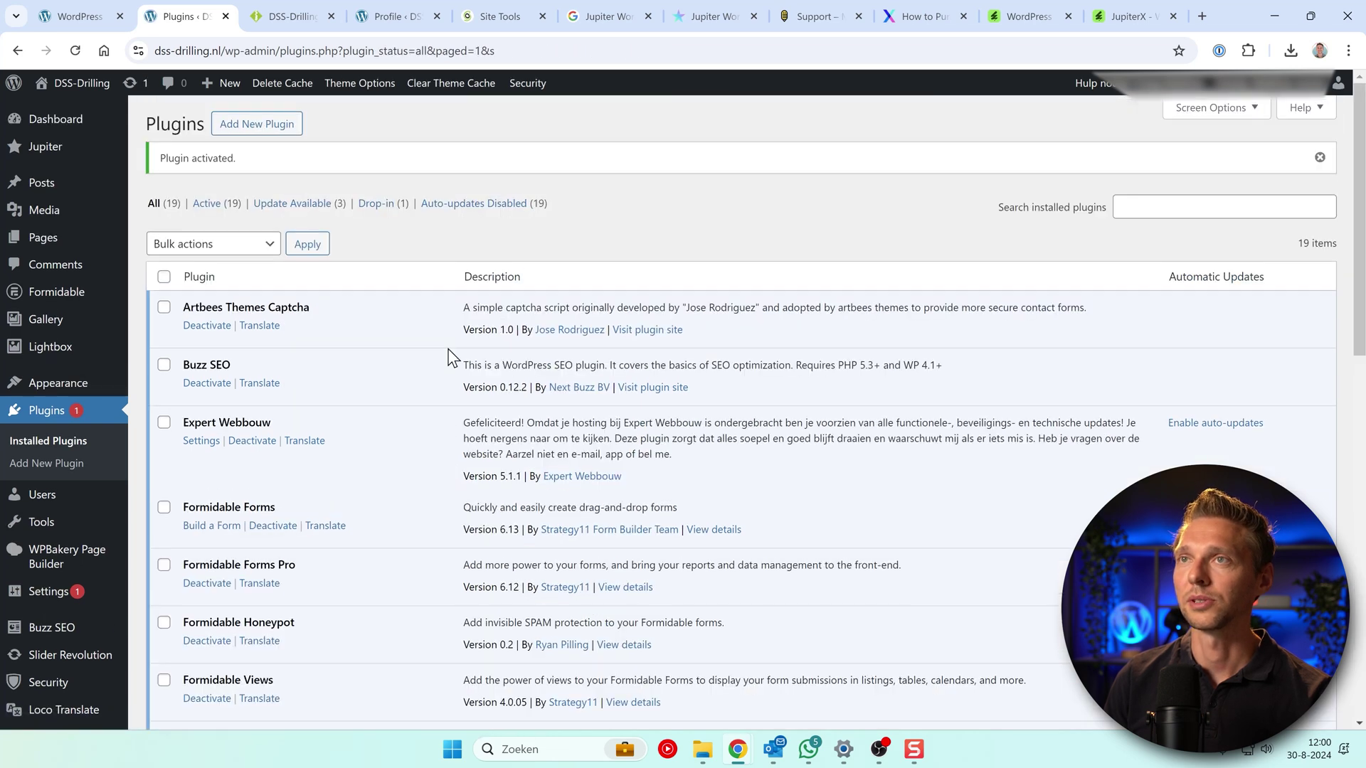
click(286, 10)
Reload the site and check it in the private window and the WordPress menu settings
click(75, 50)
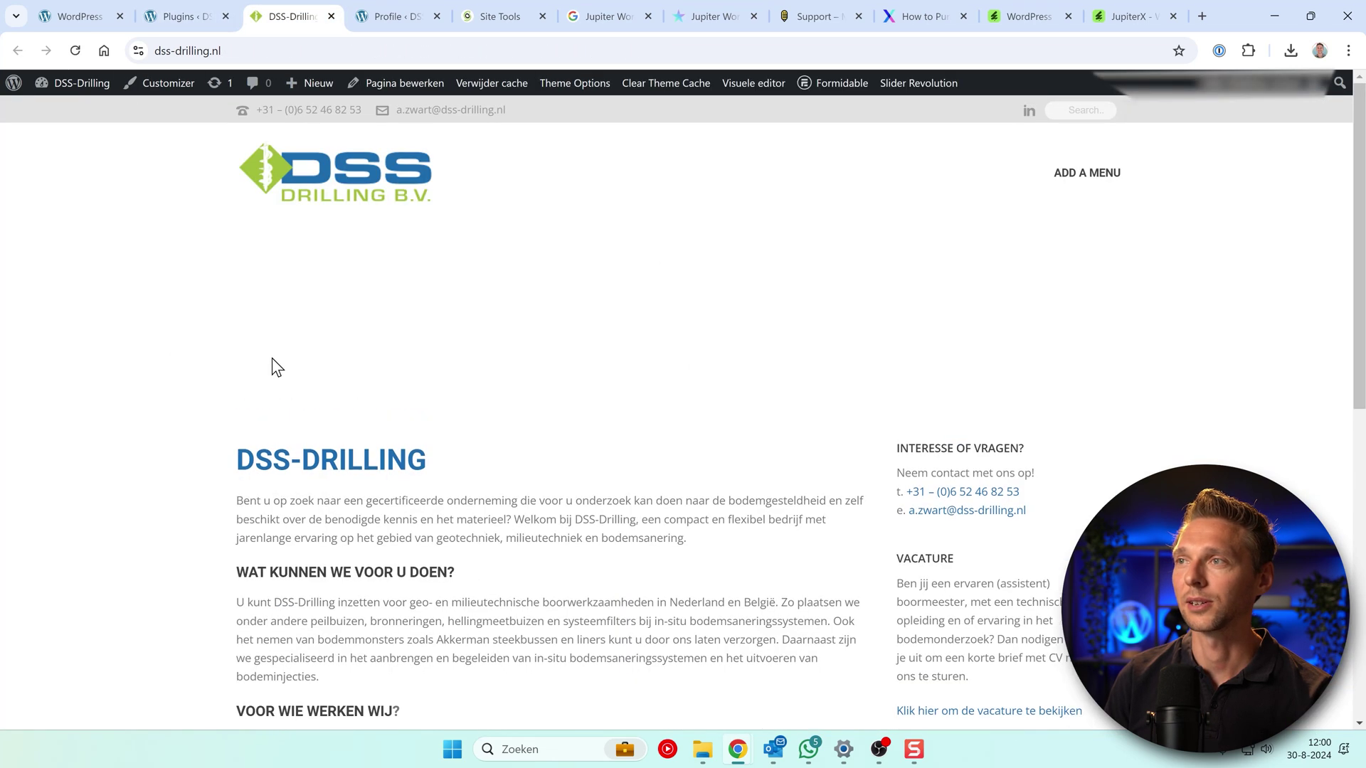
key(alt+Tab)
middle_click(645, 561)
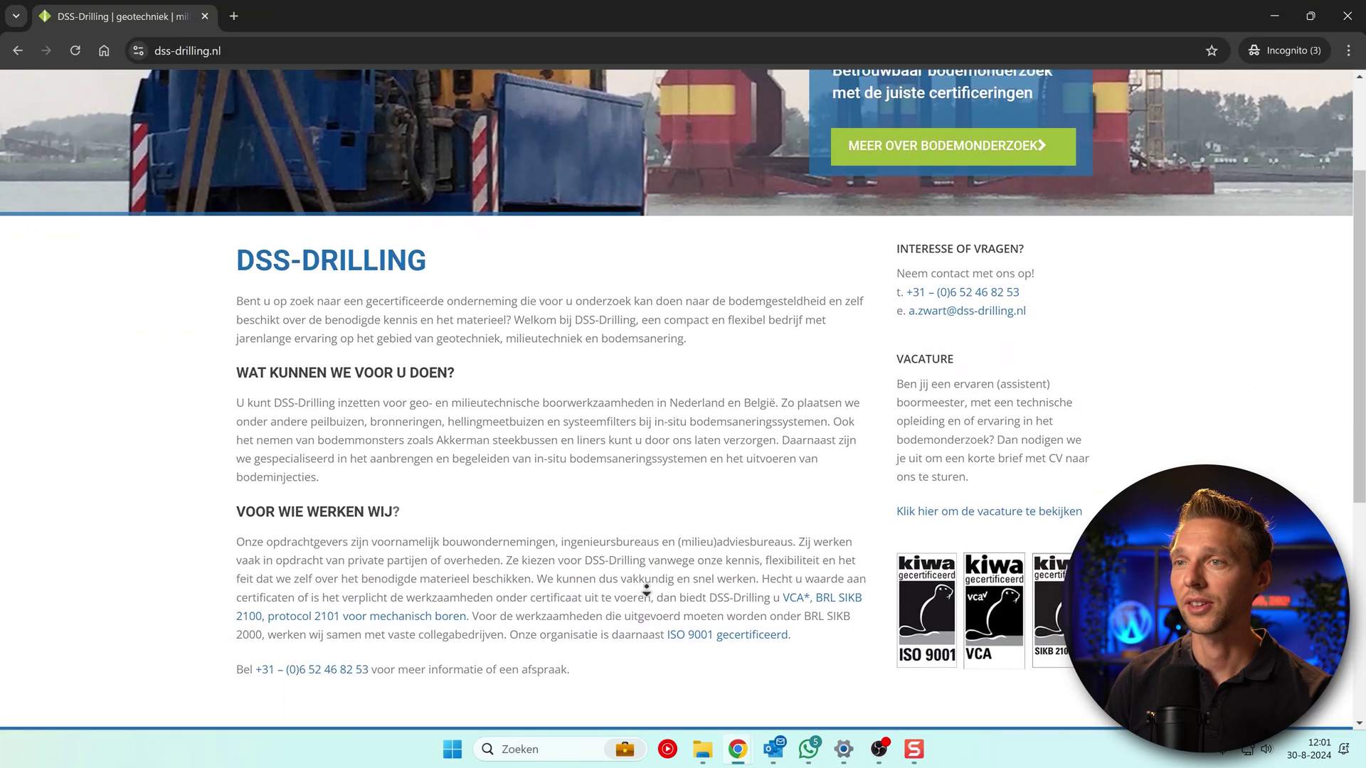
scroll(646, 244, up, 5)
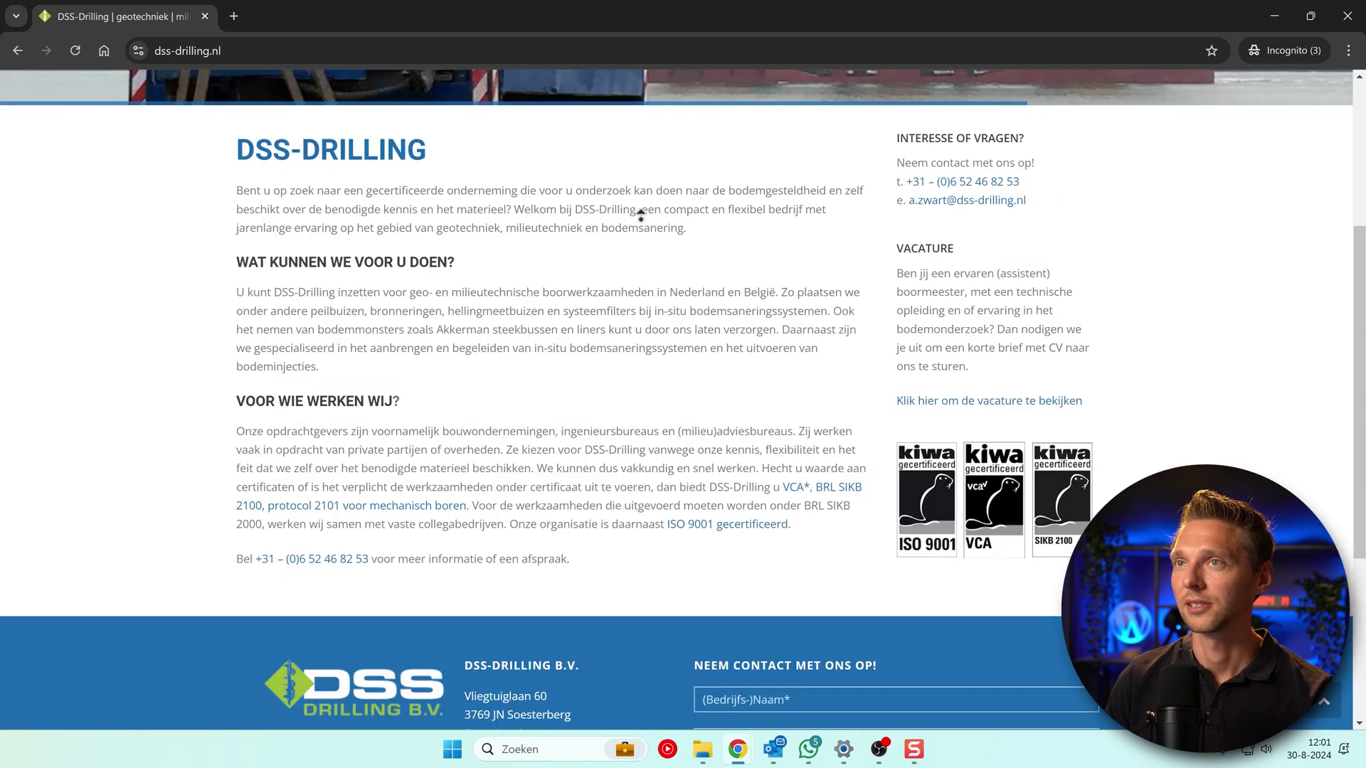
click(1274, 15)
scroll(618, 381, down, 3)
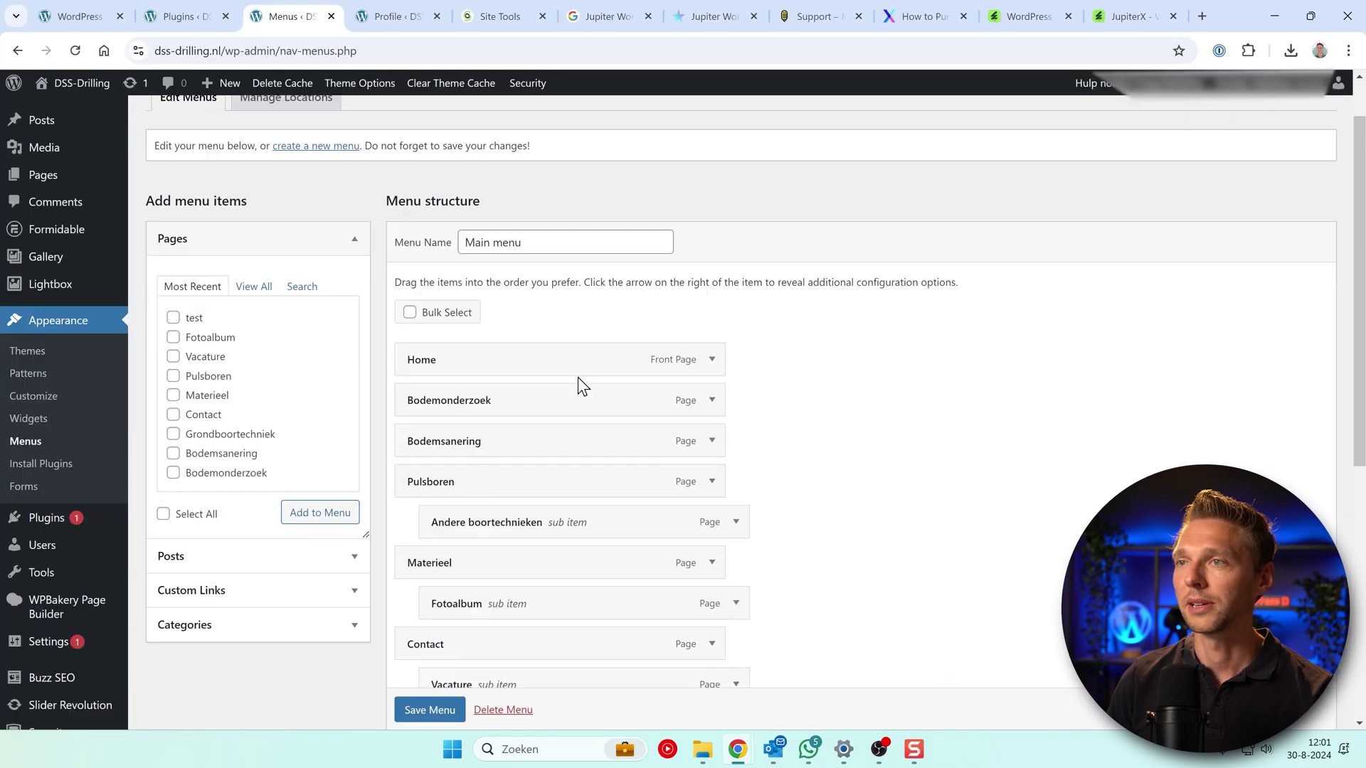
key(alt+Tab)
scroll(672, 109, up, 10)
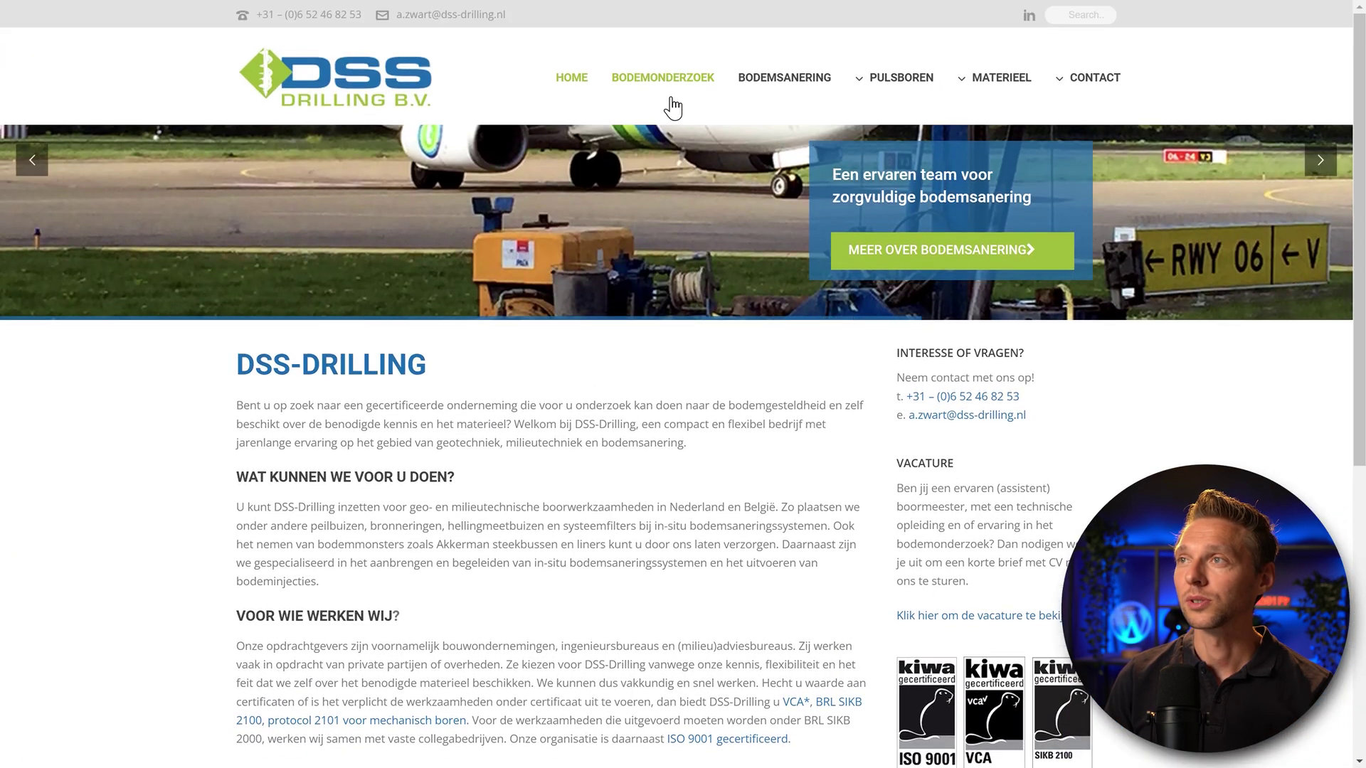
Visit the BODEMONDERZOEK, BODEMSANERING and HOME pages, then scroll down to the footer
click(667, 89)
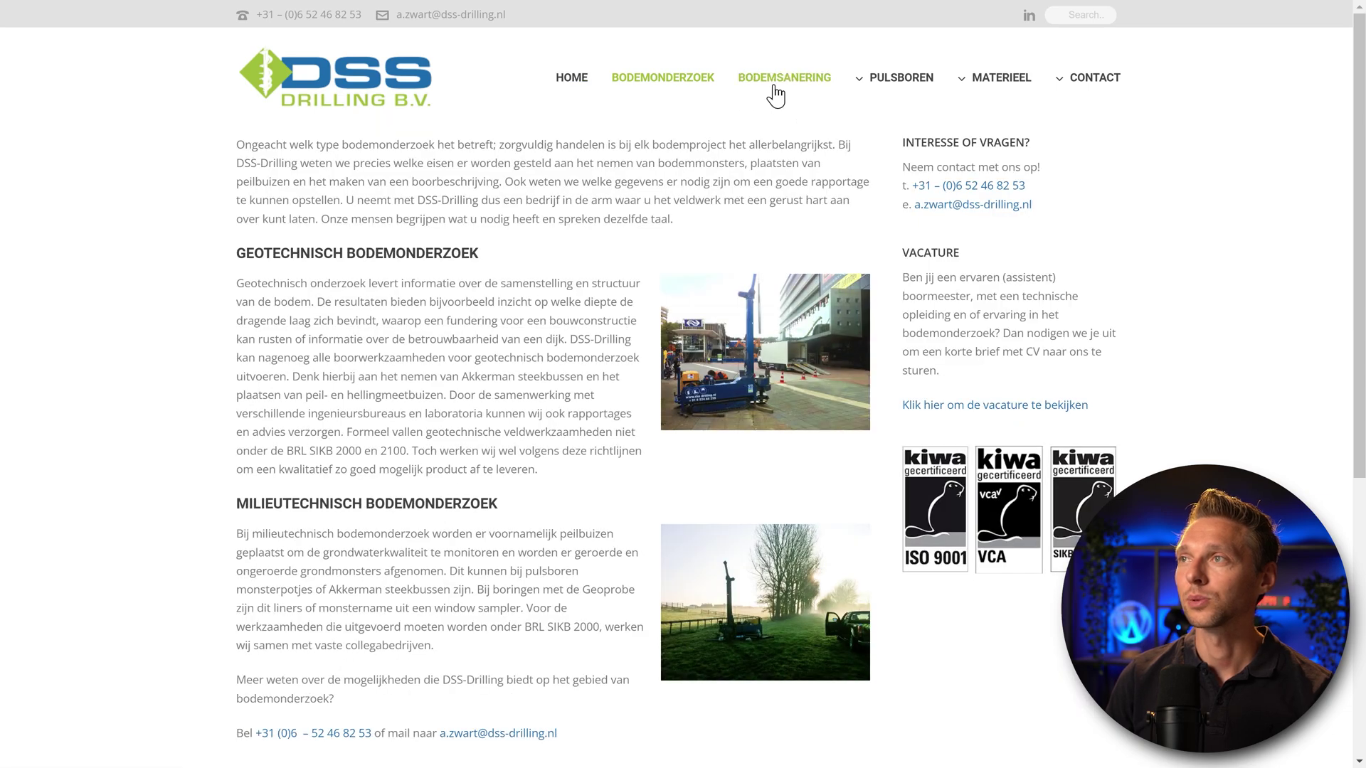
click(772, 86)
click(571, 77)
scroll(676, 323, down, 15)
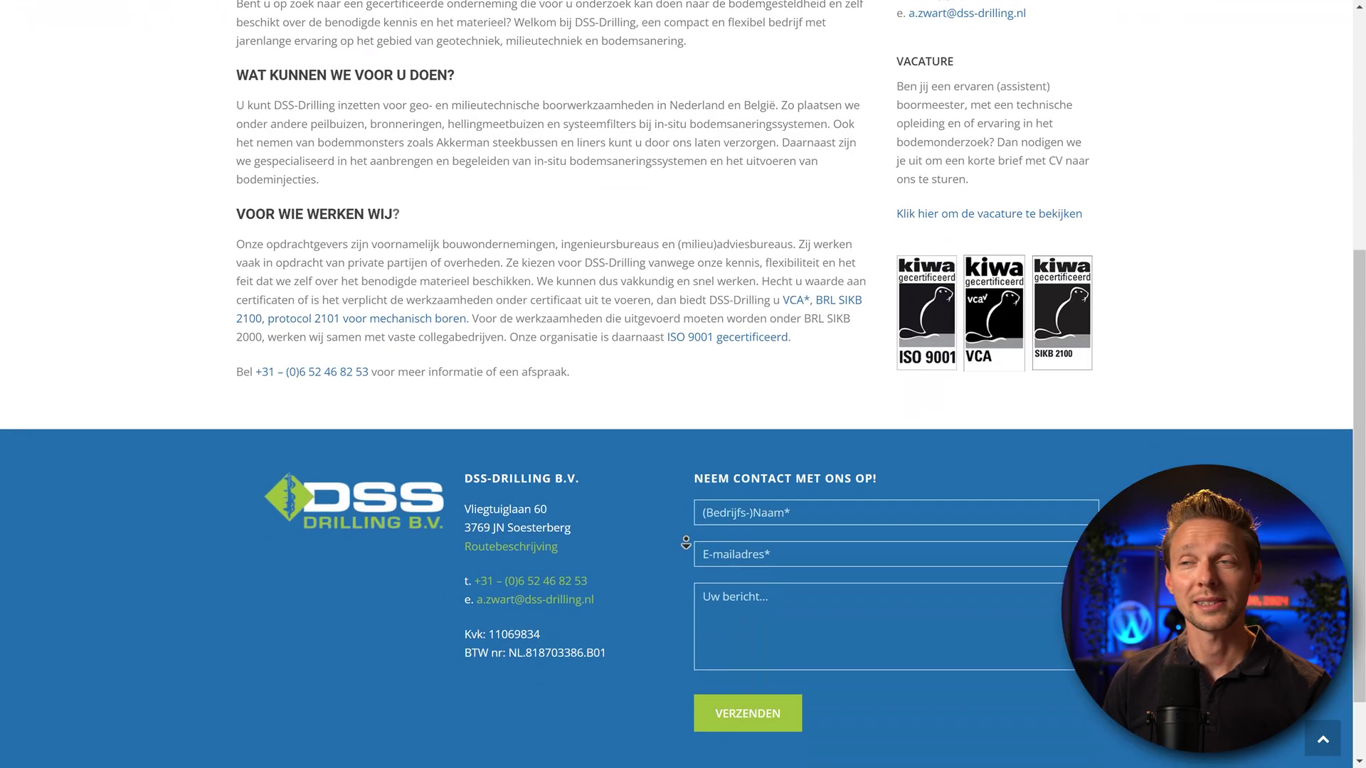
scroll(676, 324, up, 3)
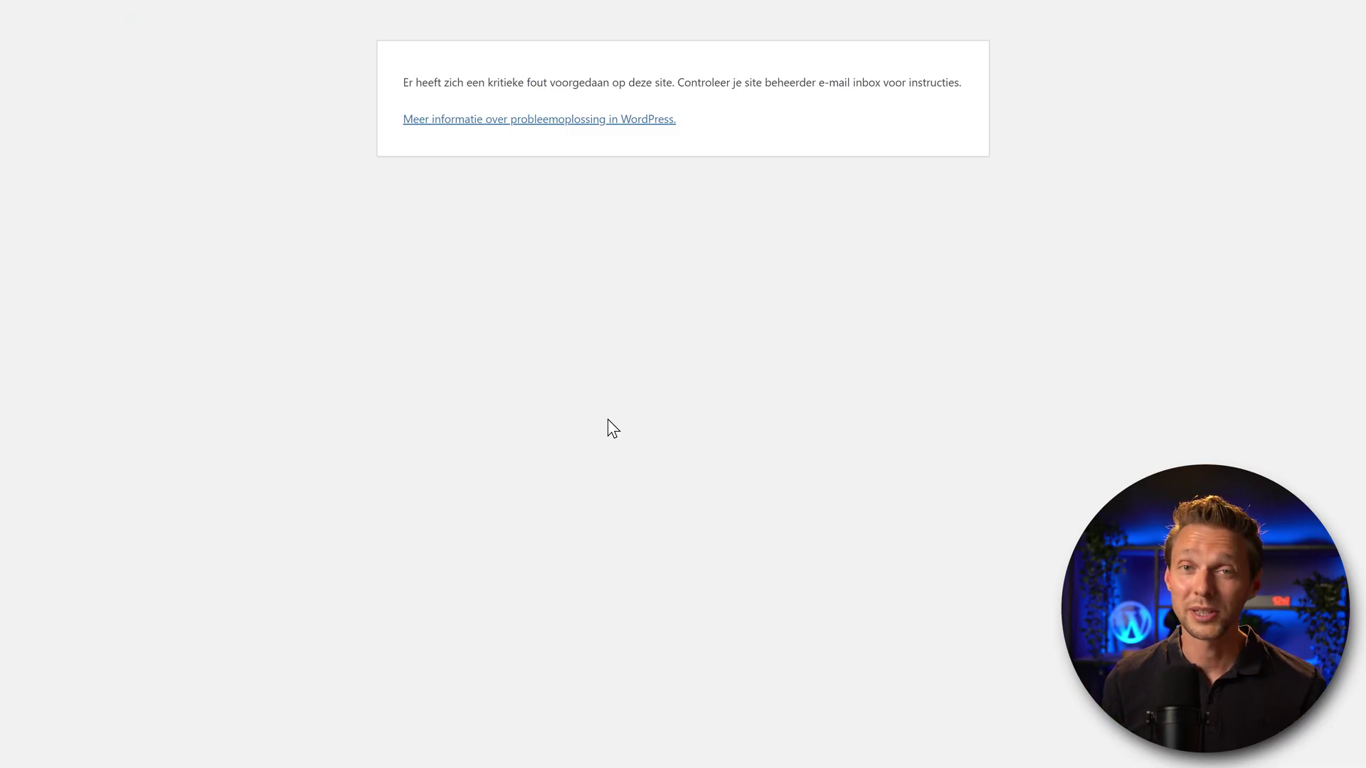